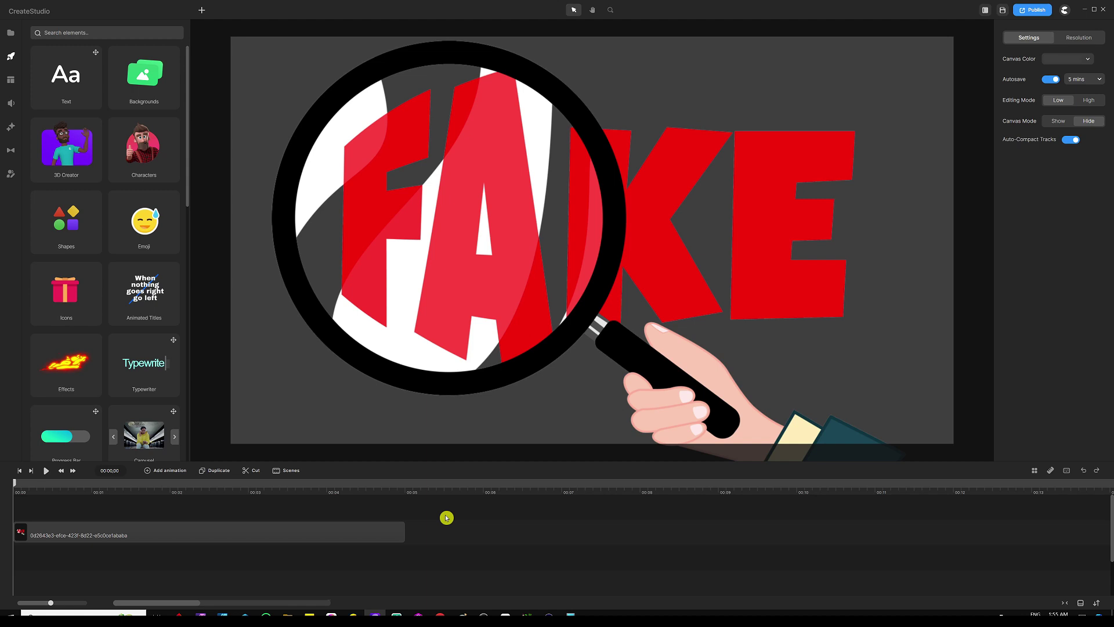
- Delete the FAKE magnifying-glass image from the canvas
left_click(406, 248)
key("Delete")
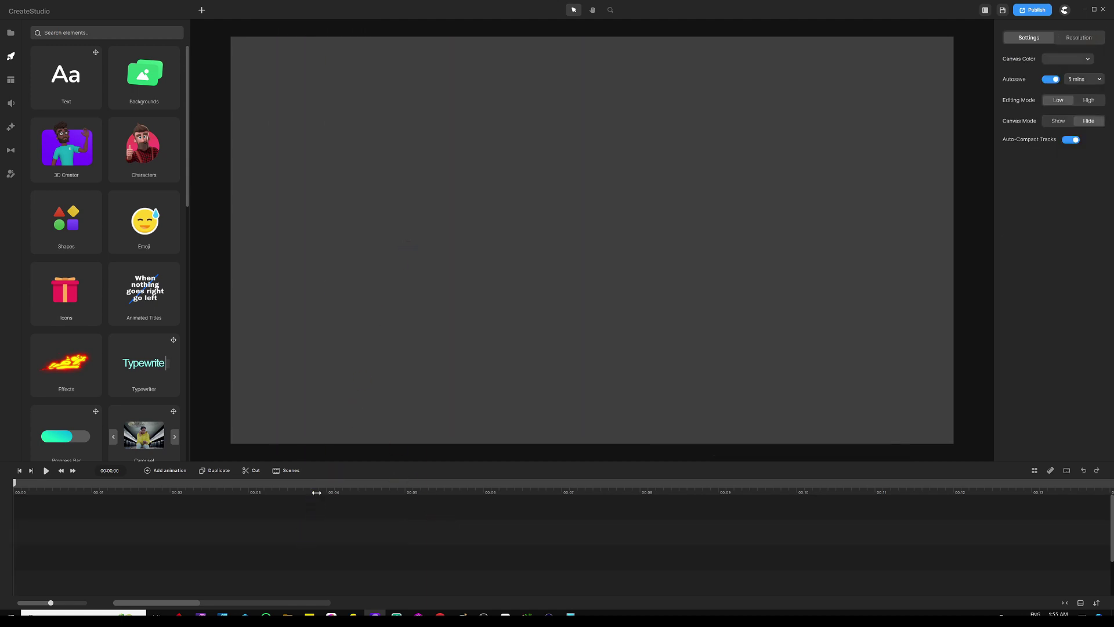
- Place the BG garden bench image from the media library on the canvas and extend its clip to about 15 seconds
left_click_drag(316, 490, 246, 491)
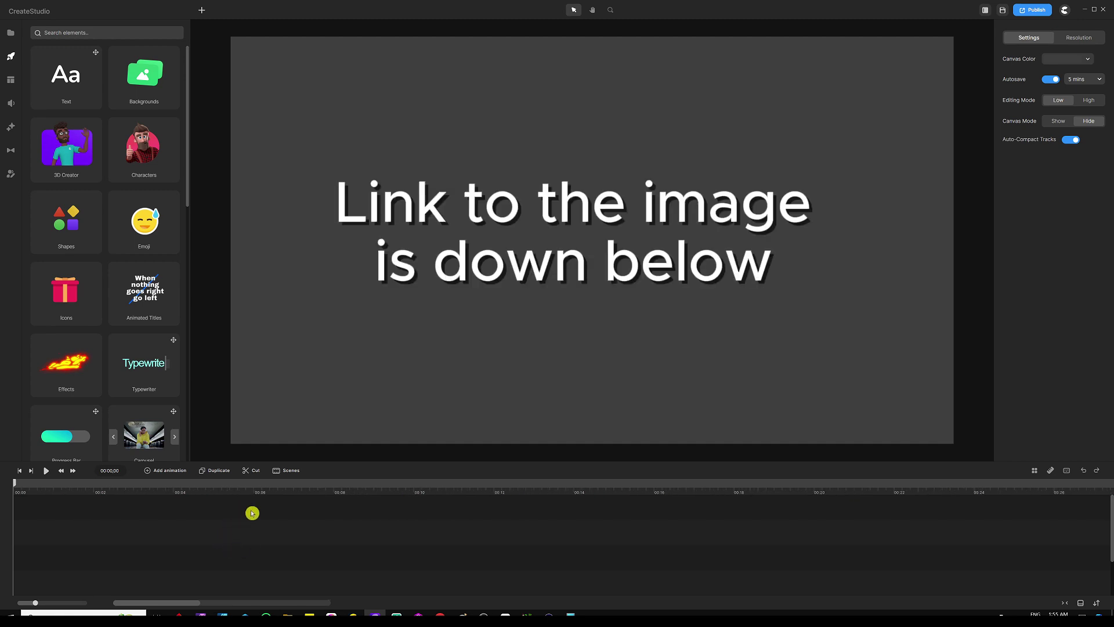
left_click(10, 34)
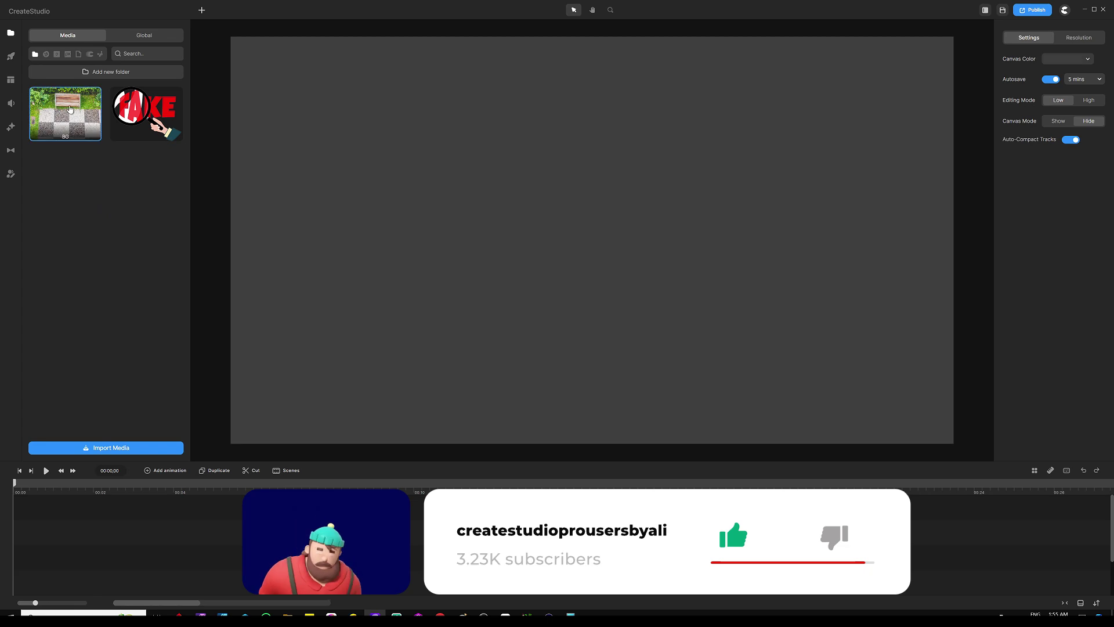
left_click_drag(69, 109, 360, 116)
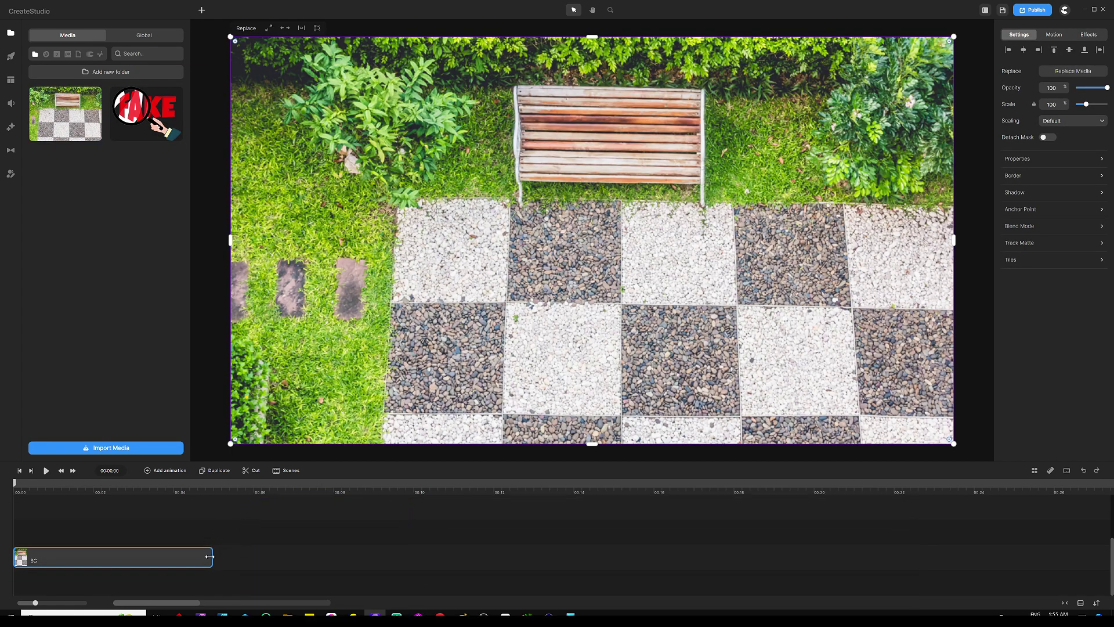
left_click_drag(209, 557, 617, 542)
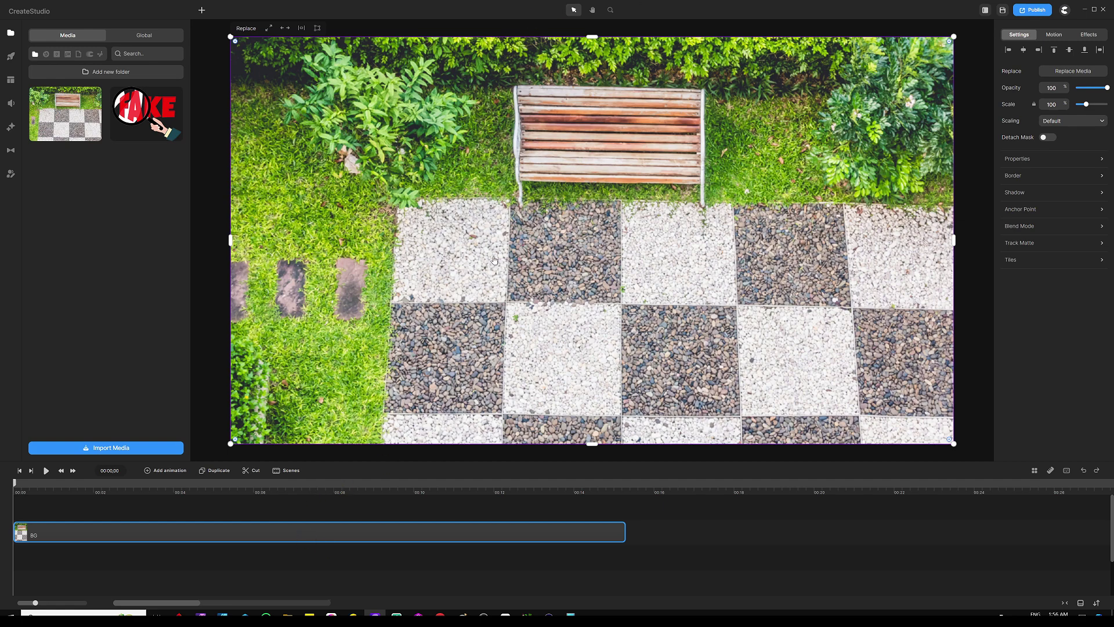
- Add a Rotation animation to the BG clip starting at 00:08,07
left_click(292, 489)
left_click(342, 488)
left_click(172, 472)
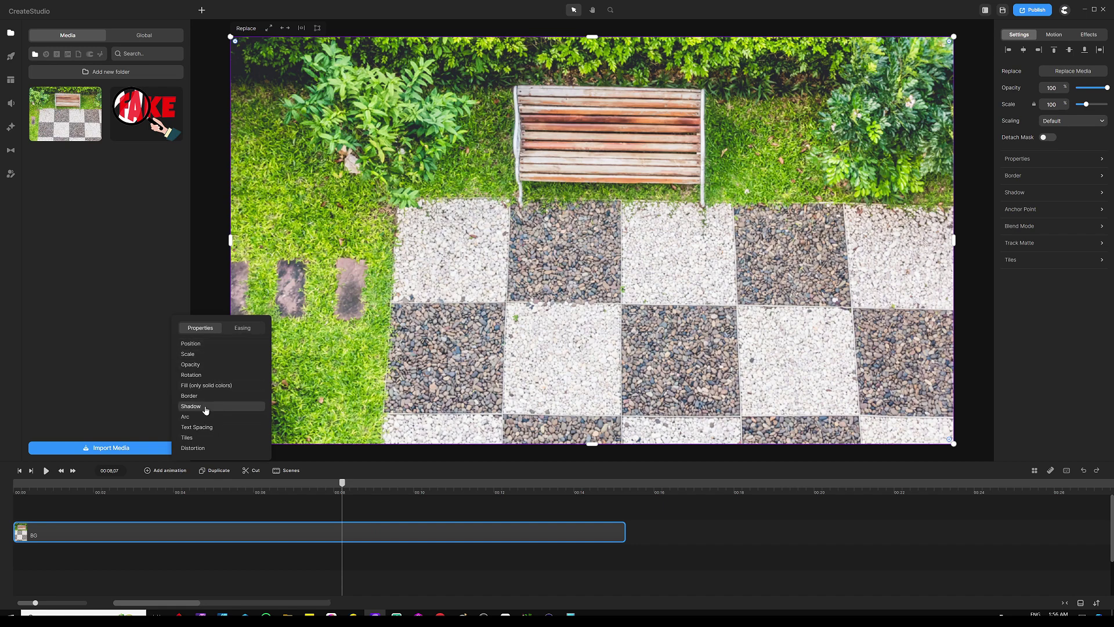
left_click(210, 376)
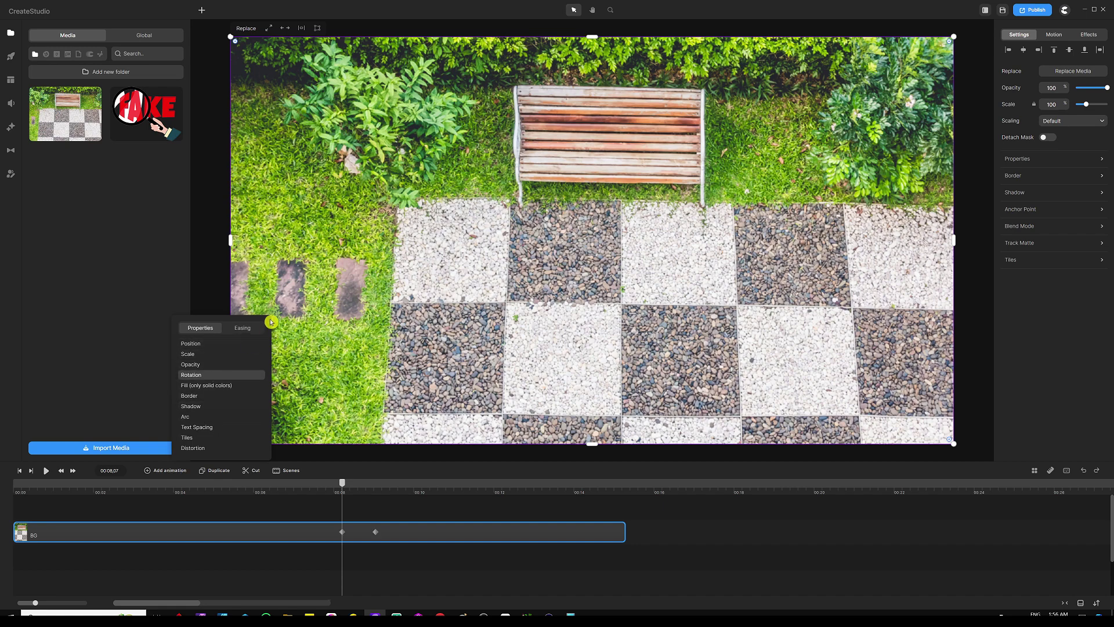
left_click(373, 510)
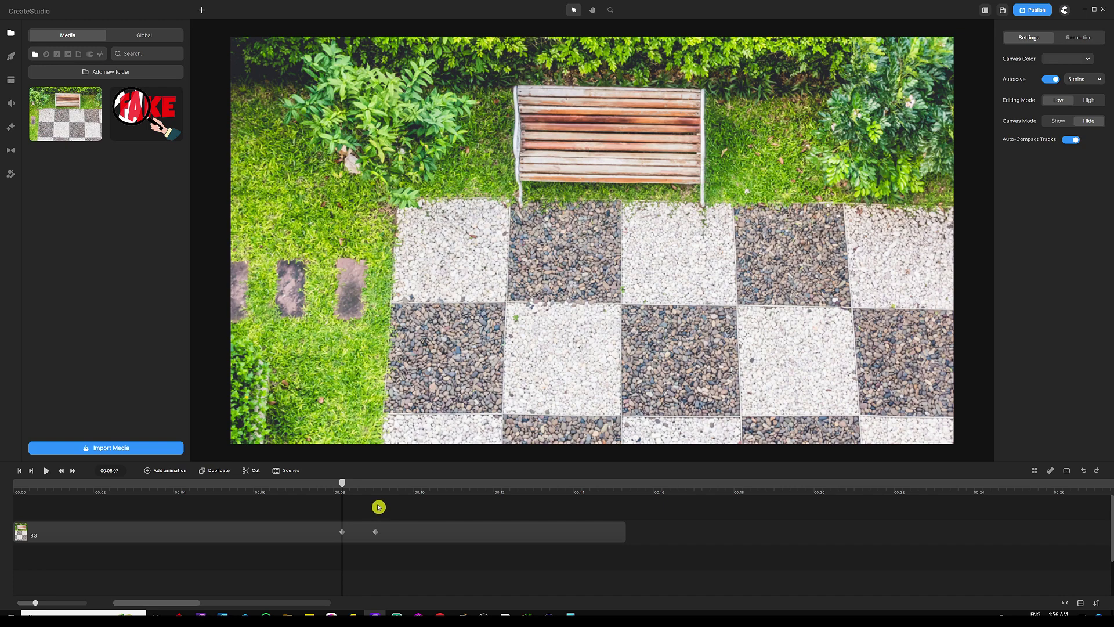
- Move the rotation animation's end keyframe on the BG clip to 00:11,03
left_click(376, 532)
left_click_drag(377, 533, 450, 532)
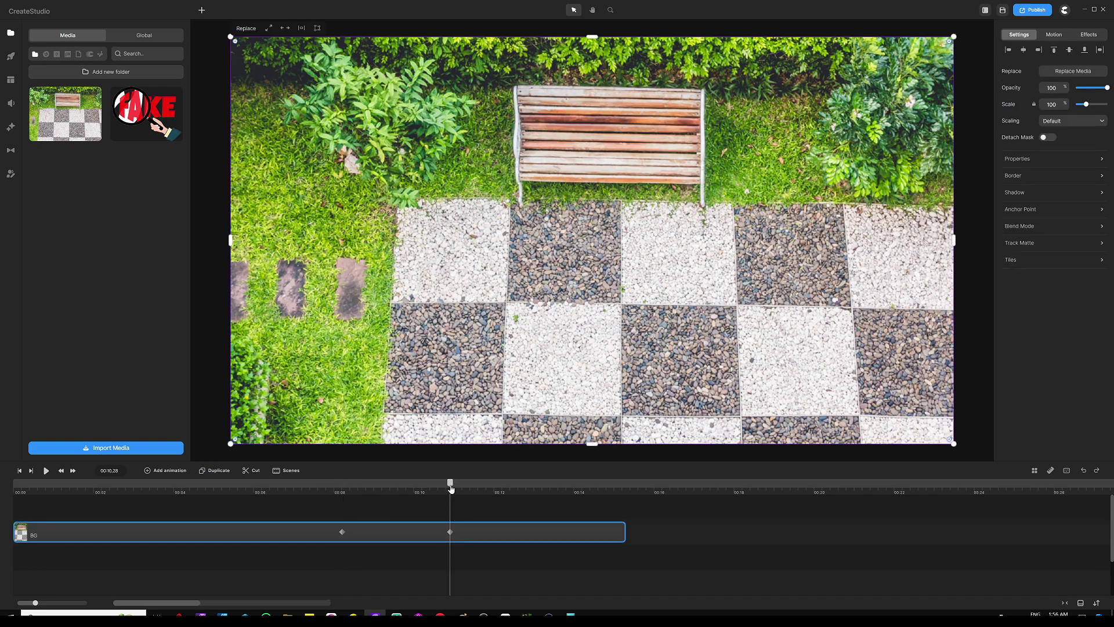
left_click_drag(451, 489, 458, 489)
left_click_drag(450, 532, 459, 533)
- Set the BG image's 3D Rotation X to -48° at the end keyframe
left_click(457, 532)
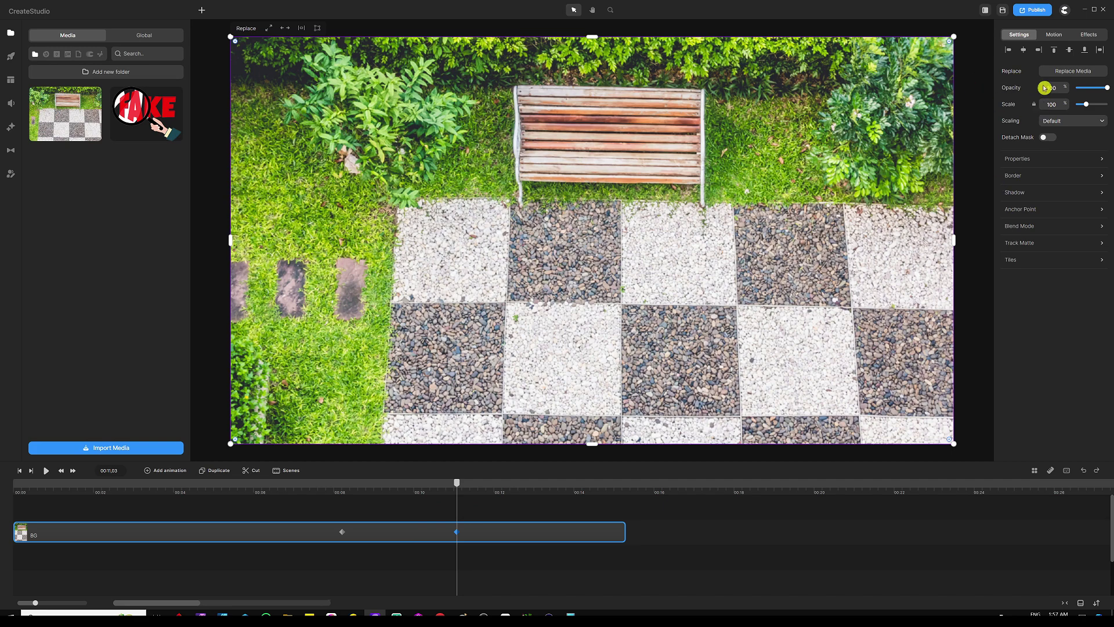
left_click(1013, 163)
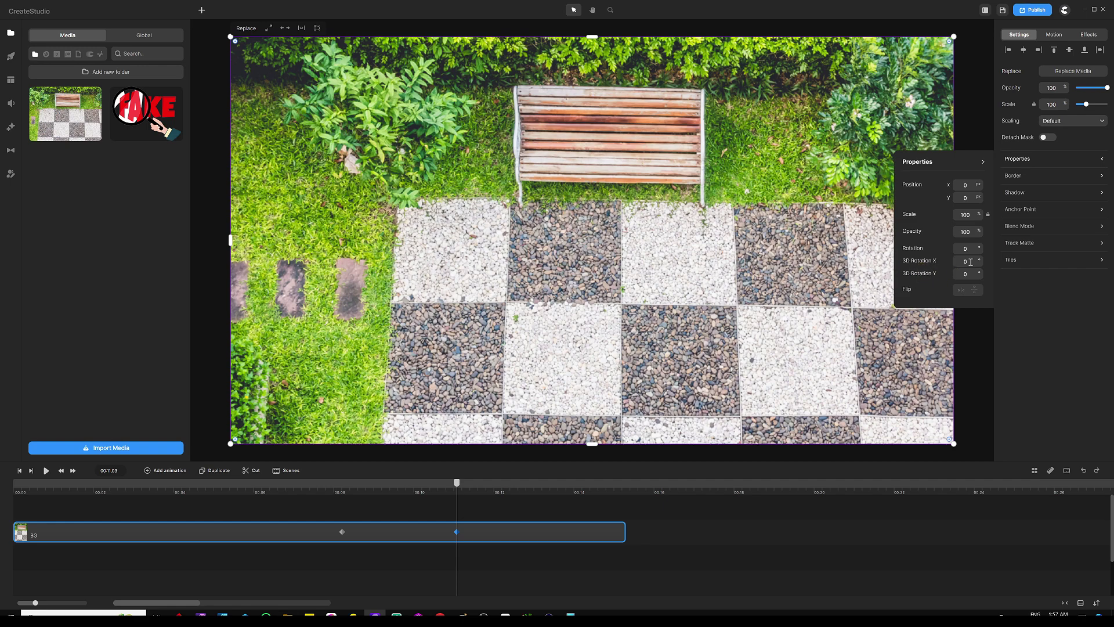
left_click_drag(971, 262, 959, 261)
type("-48")
key("Return")
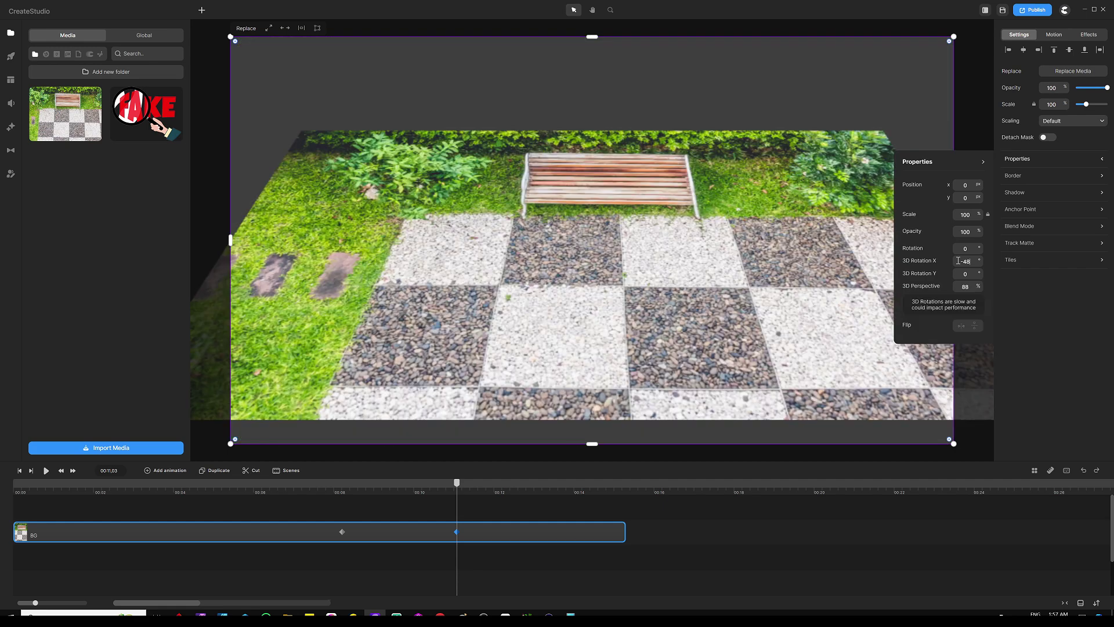
left_click(505, 509)
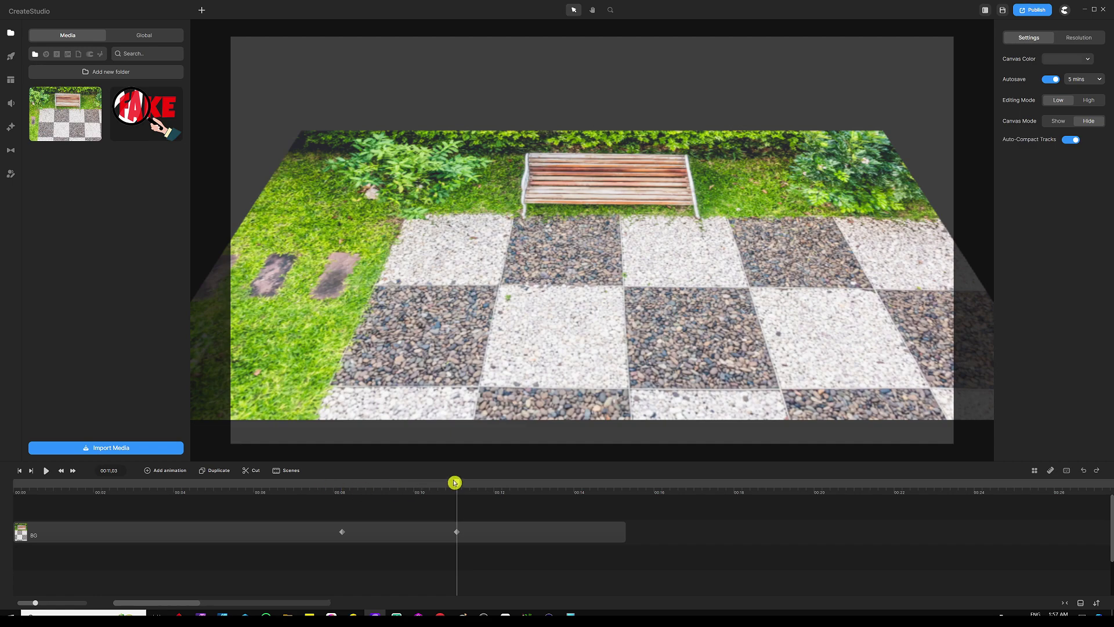
- Add the 3D character Tom to the canvas at the start of the timeline
left_click_drag(457, 484, 4, 482)
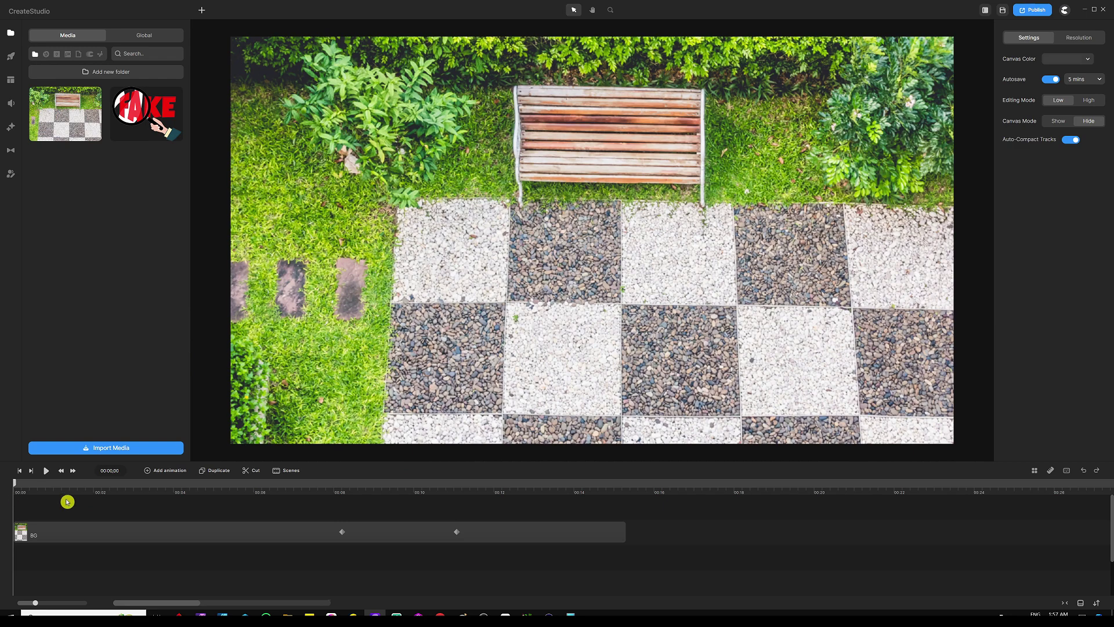
left_click(10, 174)
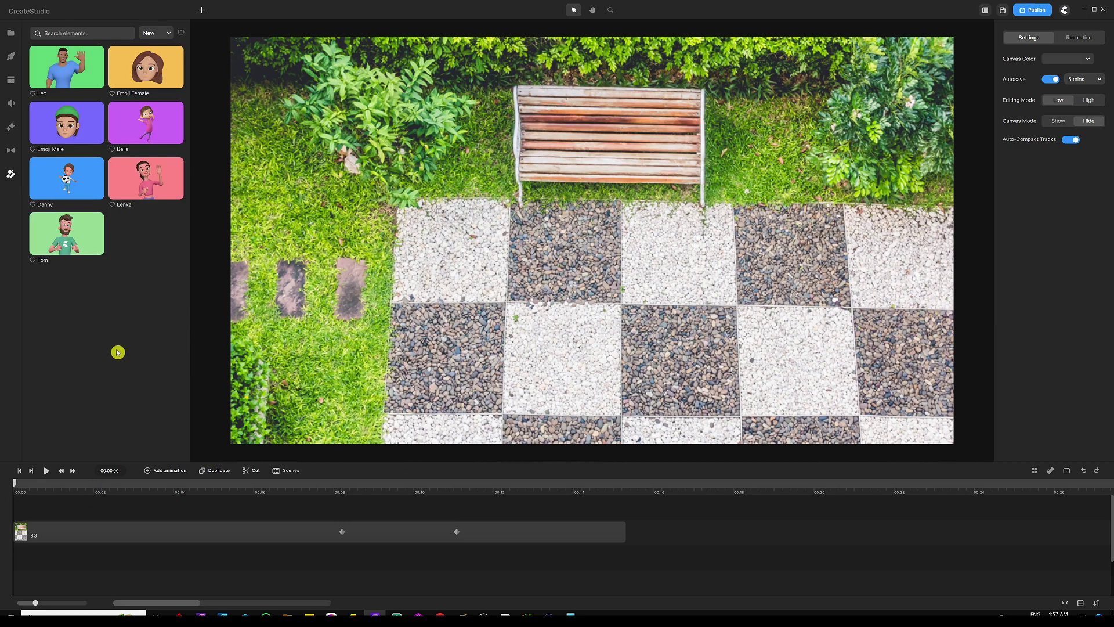
left_click_drag(64, 232, 418, 236)
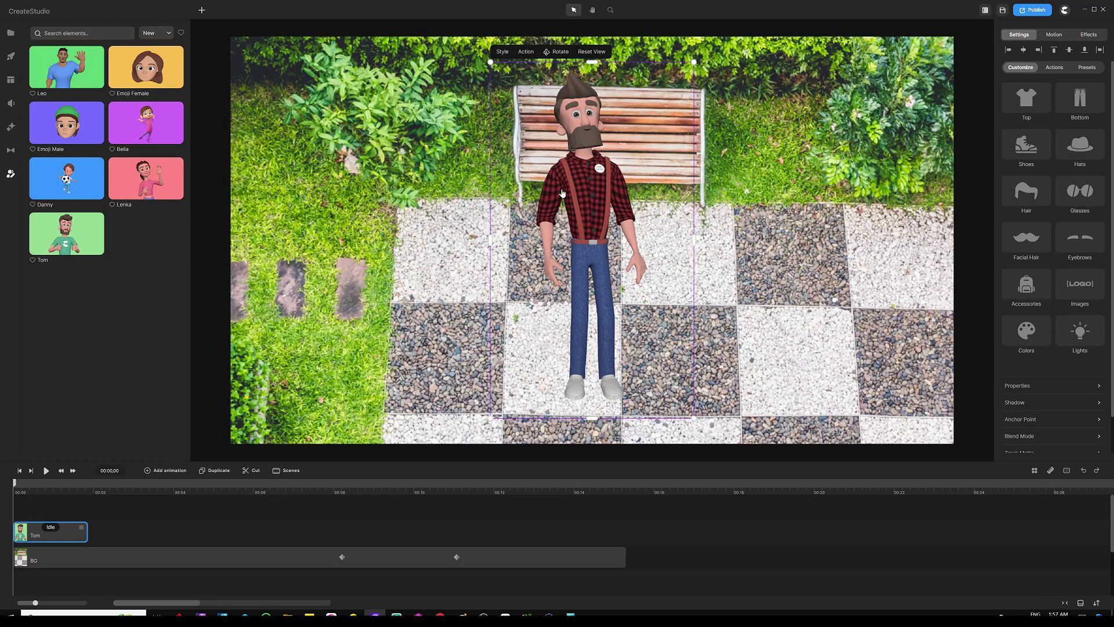
- Apply the preset with orange hat, leaf-print shirt and green shorts to Tom, and shrink him in front of the bench
left_click(1087, 68)
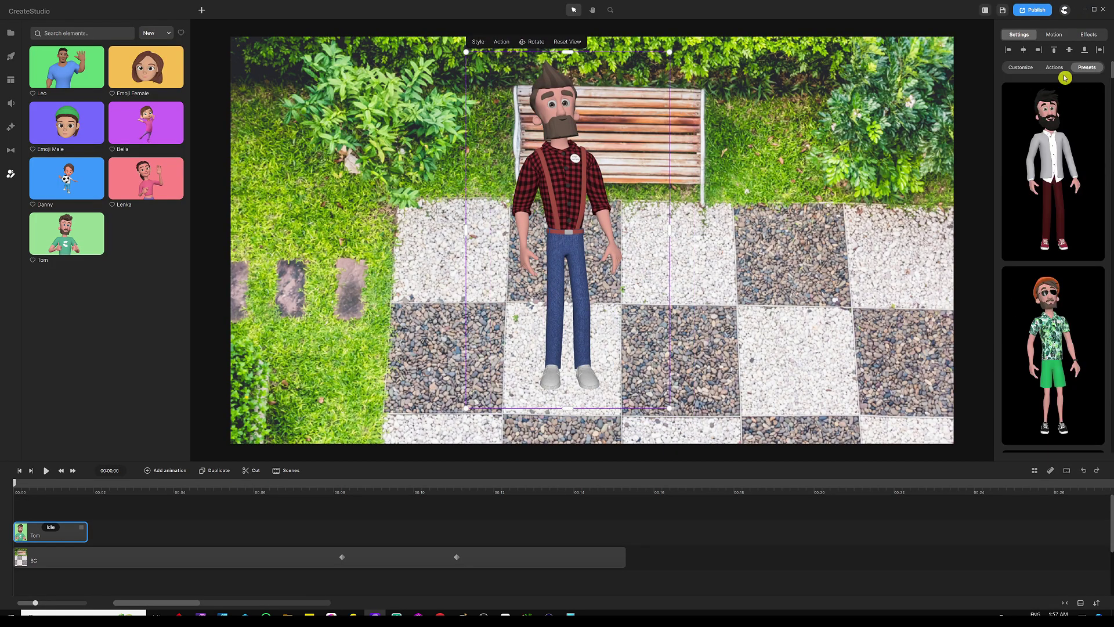
left_click(1054, 186)
left_click(1051, 355)
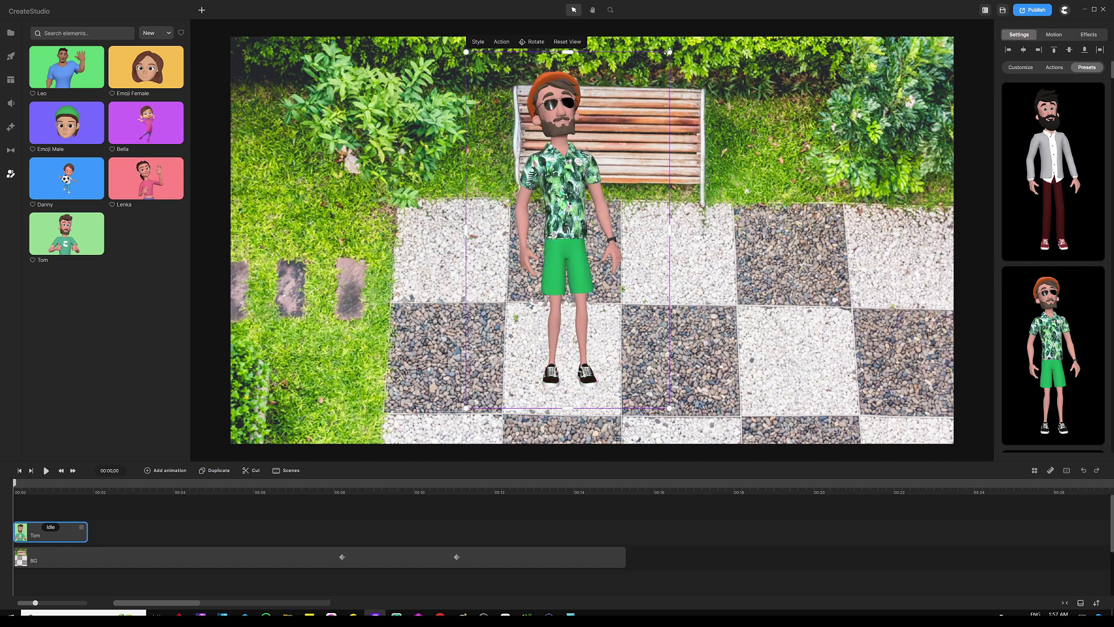
left_click_drag(668, 52, 616, 143)
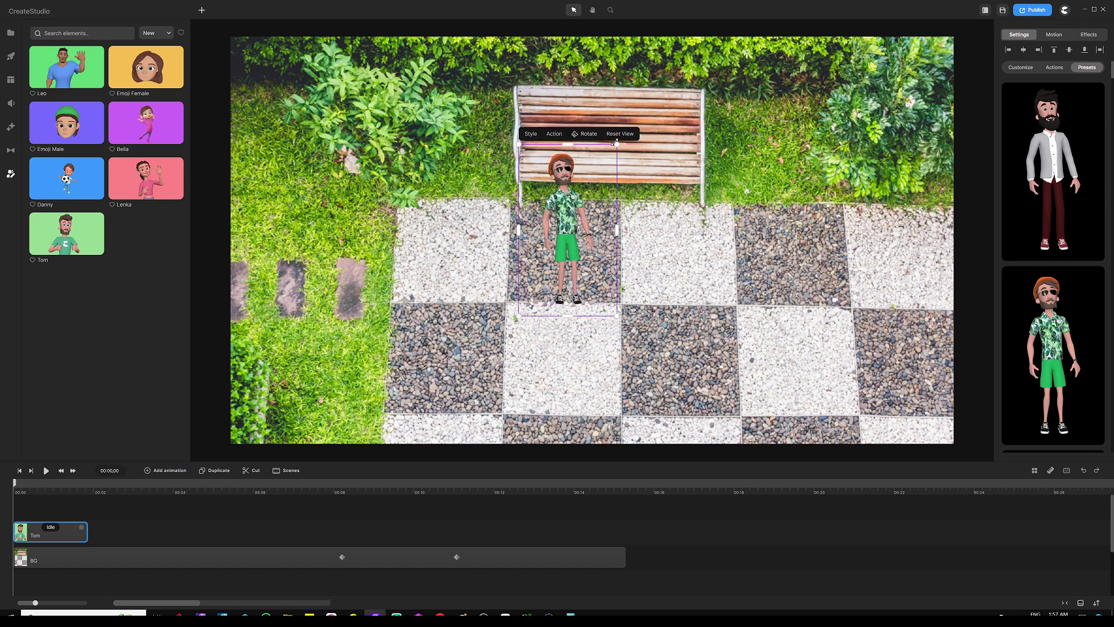
left_click_drag(573, 230, 592, 187)
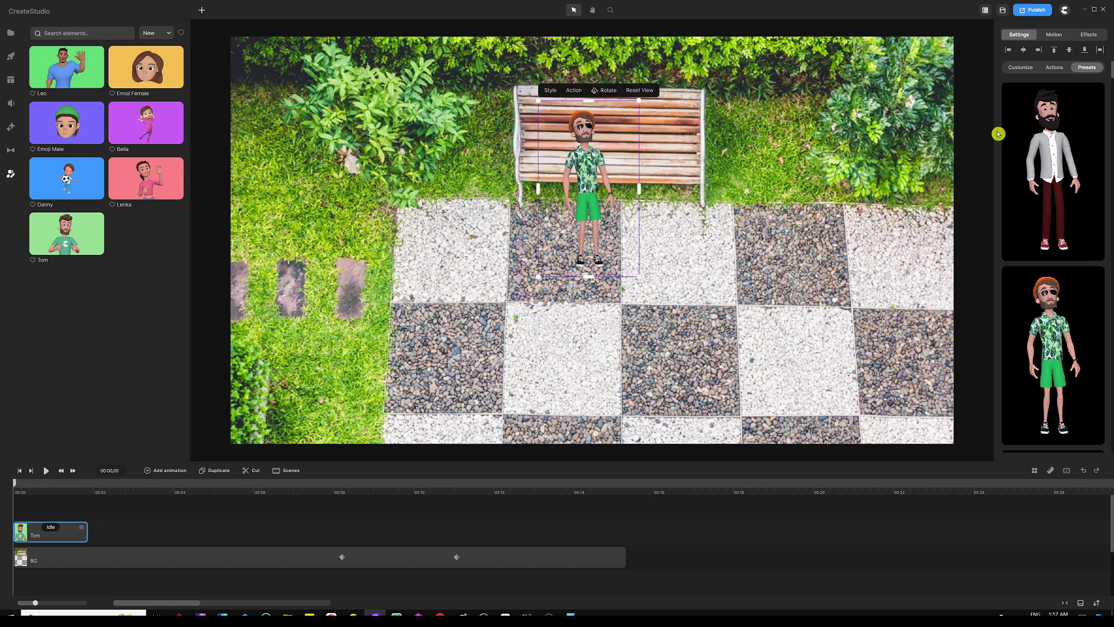
- Change Tom's action from Idle to Sitting
left_click(1054, 68)
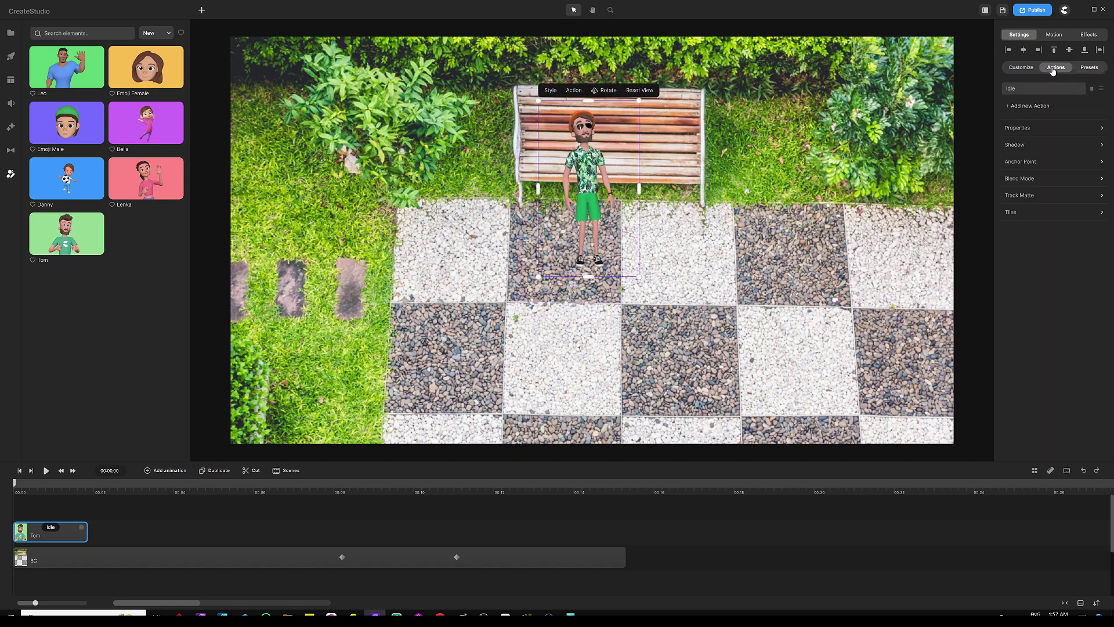
left_click(1020, 90)
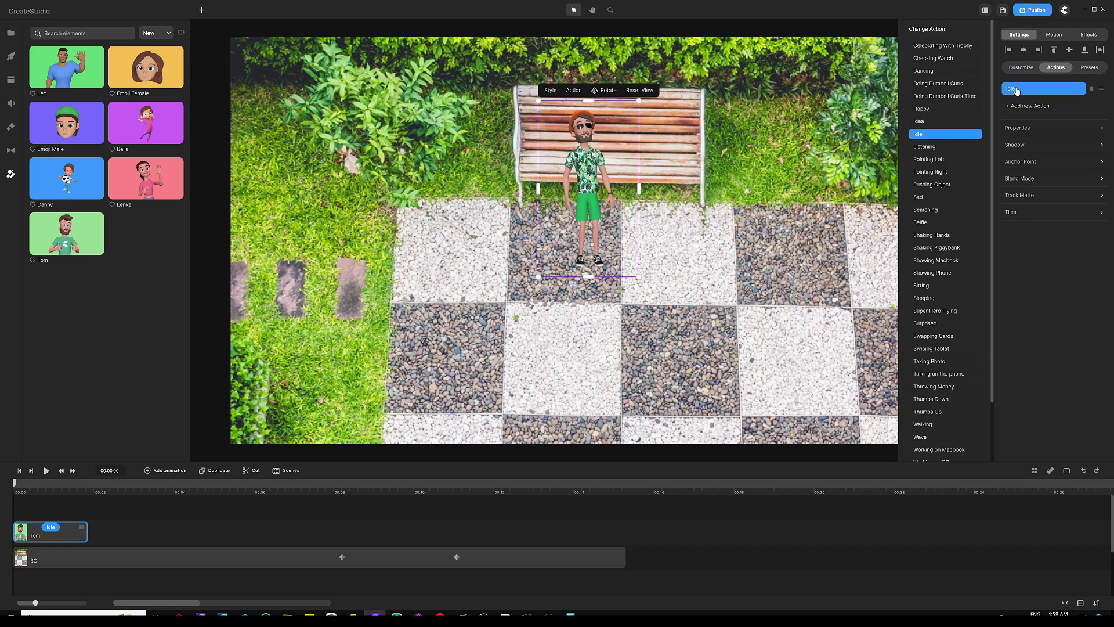
scroll(930, 207, "down", 1)
scroll(930, 206, "down", 1)
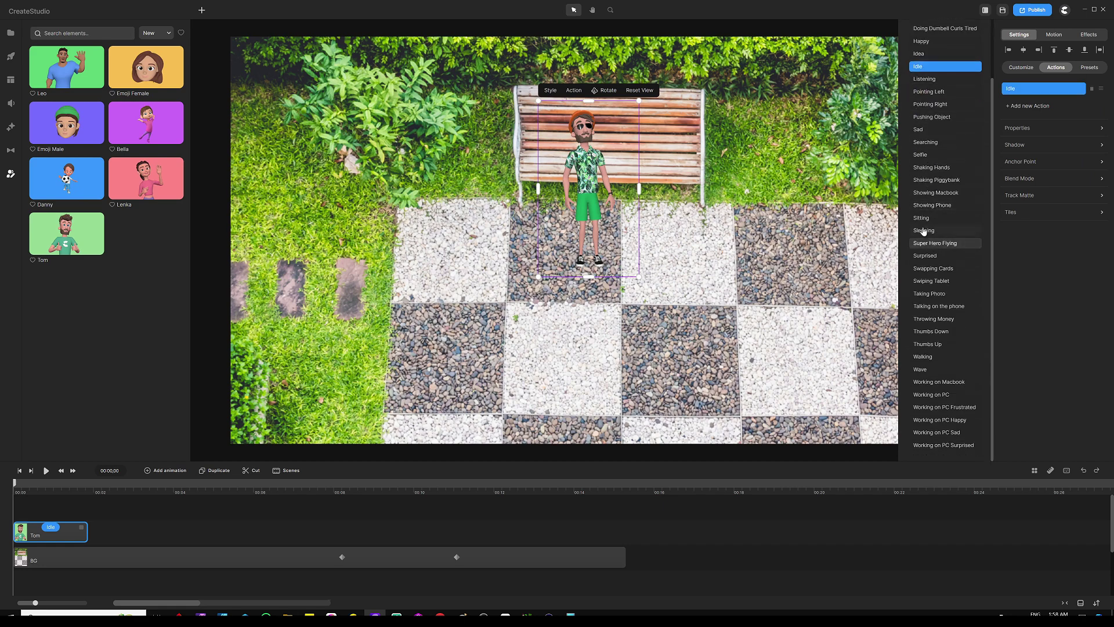
left_click(923, 220)
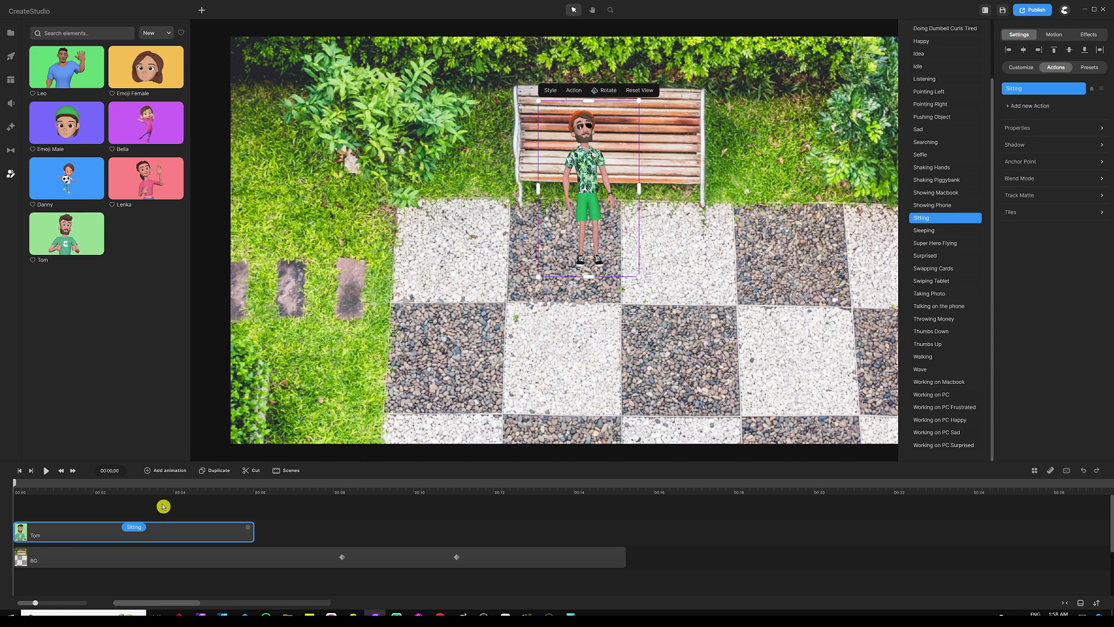
- Enable Disable Start and Disable End for Tom's Sitting action
left_click(135, 528)
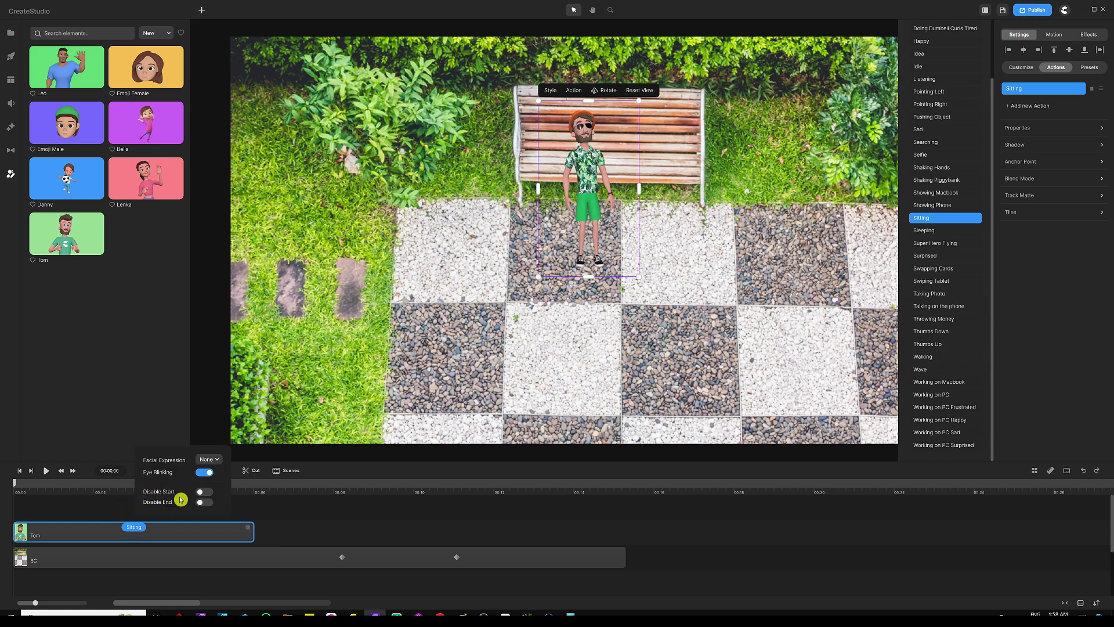
left_click(202, 492)
left_click(208, 503)
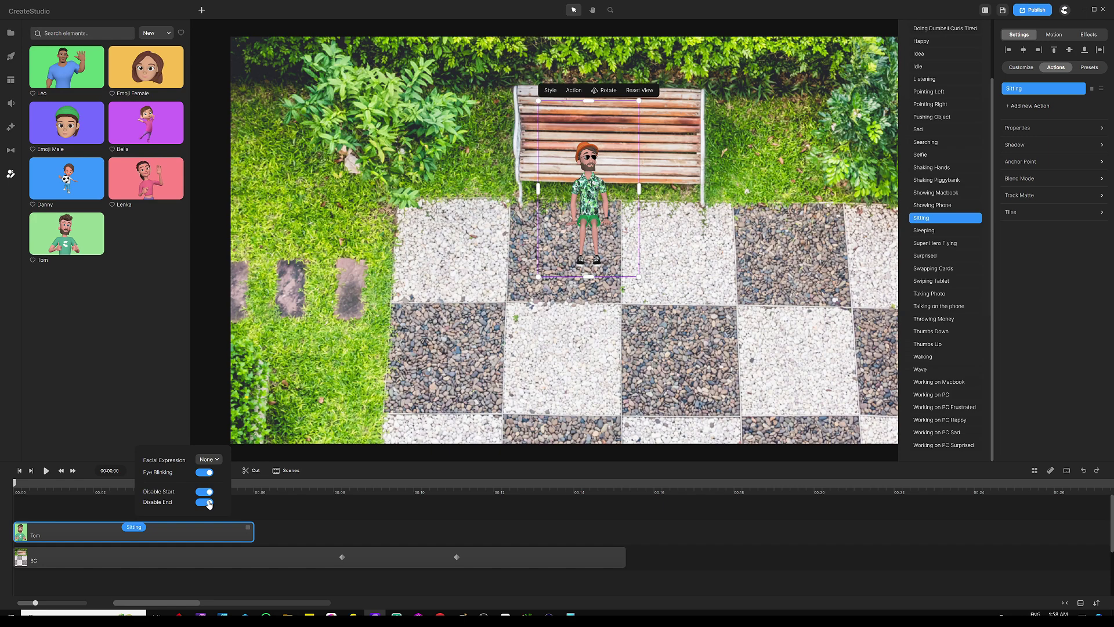
left_click(415, 425)
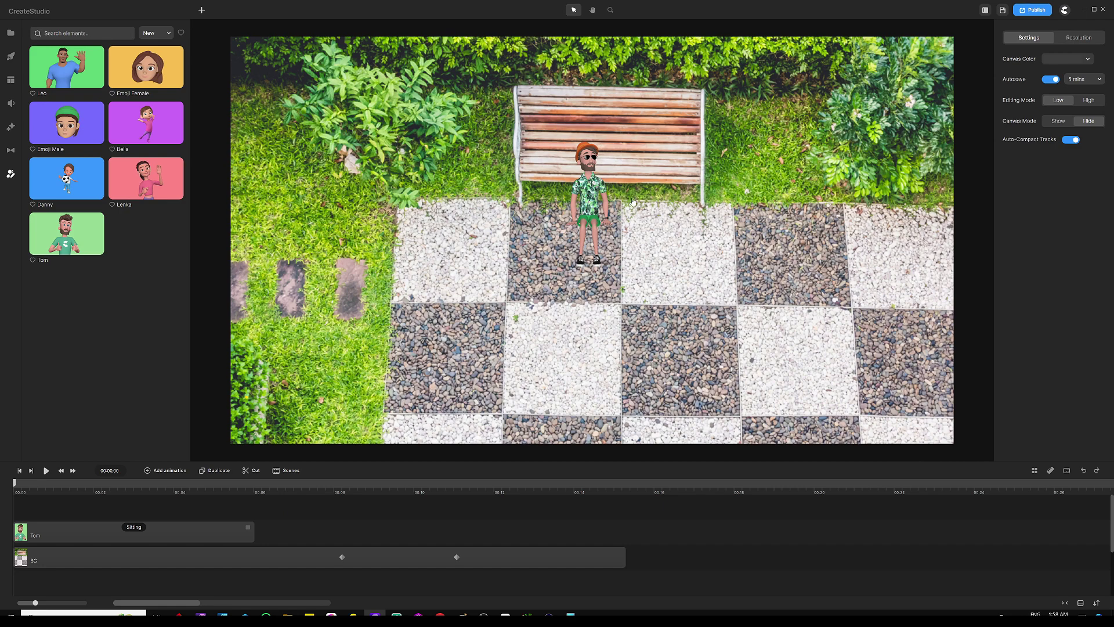
- Position Tom on the middle of the bench seat and enlarge him slightly to fit the bench
left_click(589, 179)
left_click_drag(593, 201, 611, 144)
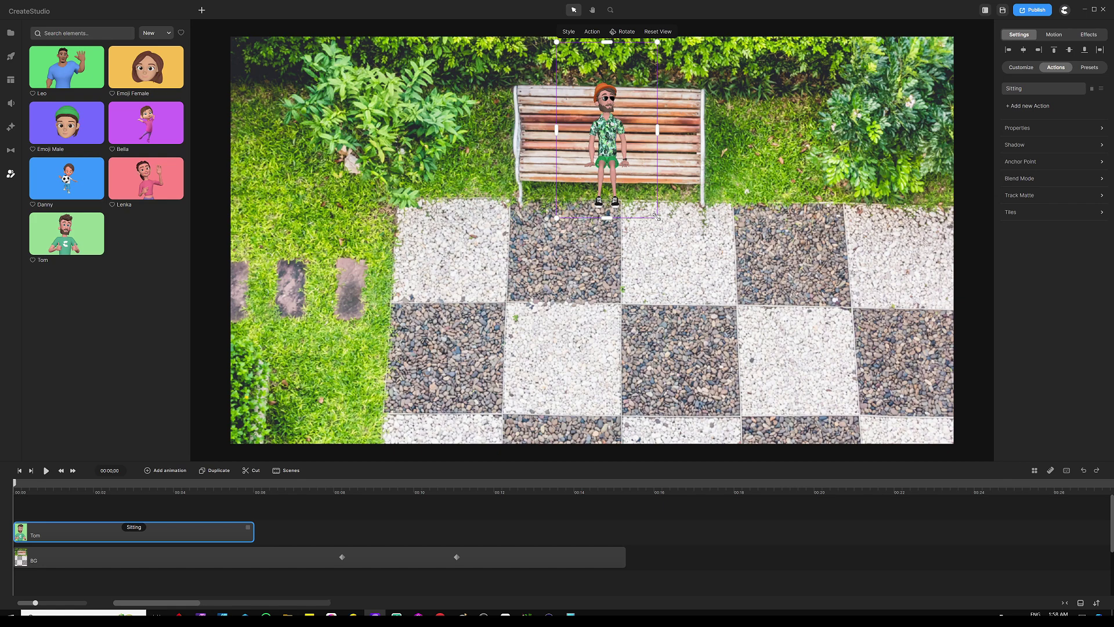
left_click_drag(657, 217, 667, 246)
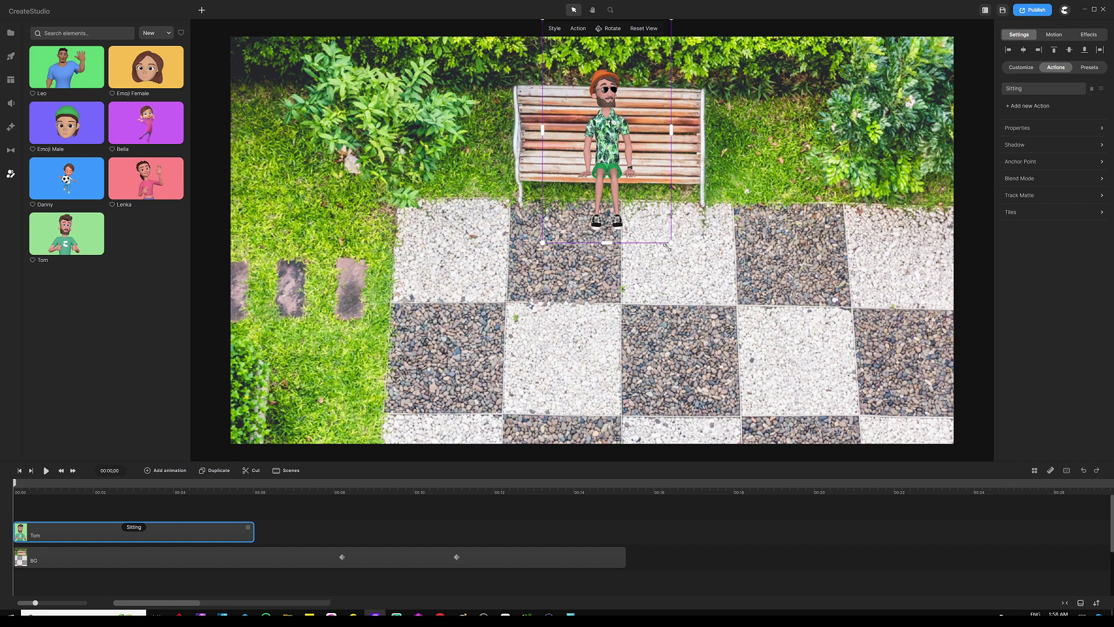
left_click_drag(609, 193, 611, 183)
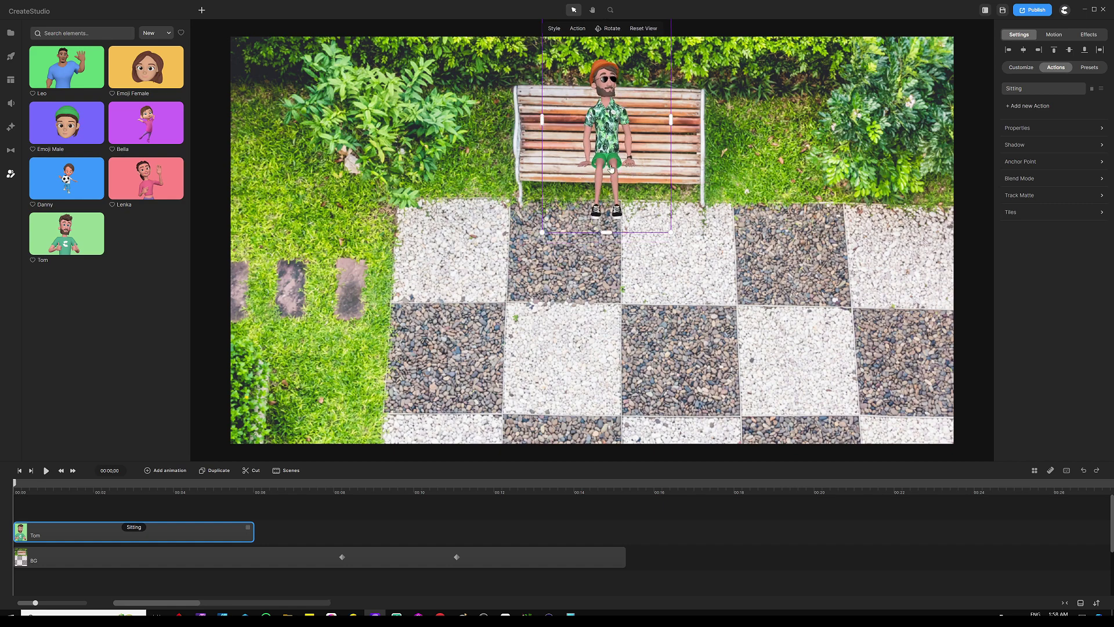
- Rotate Tom in 3D so he is seen more from above, and refit his size and position on the bench
left_click(610, 32)
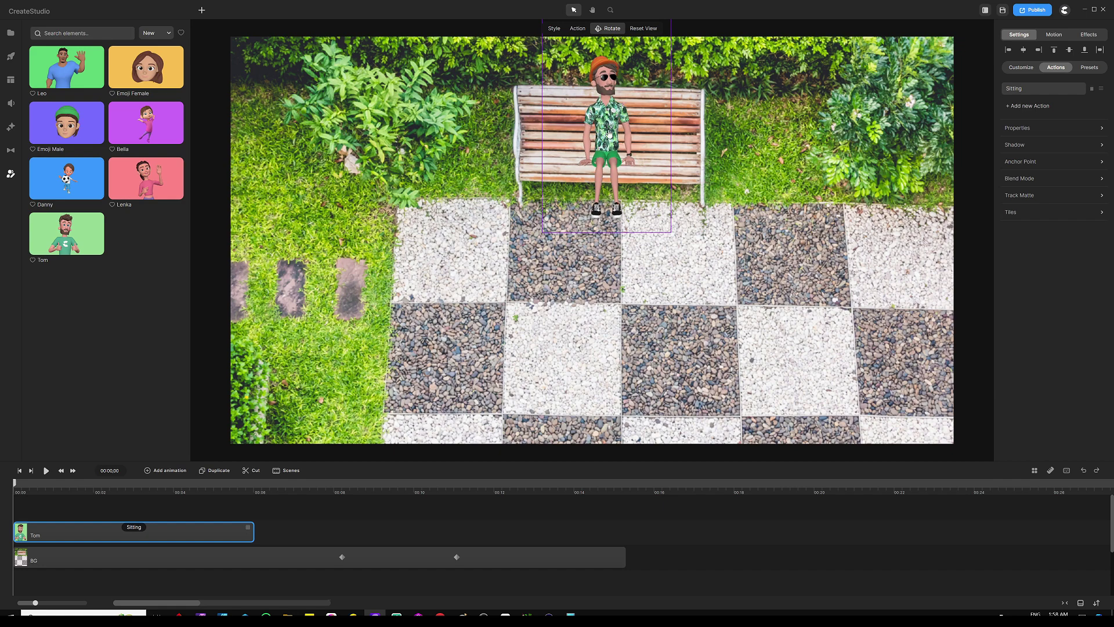
left_click_drag(610, 129, 606, 172)
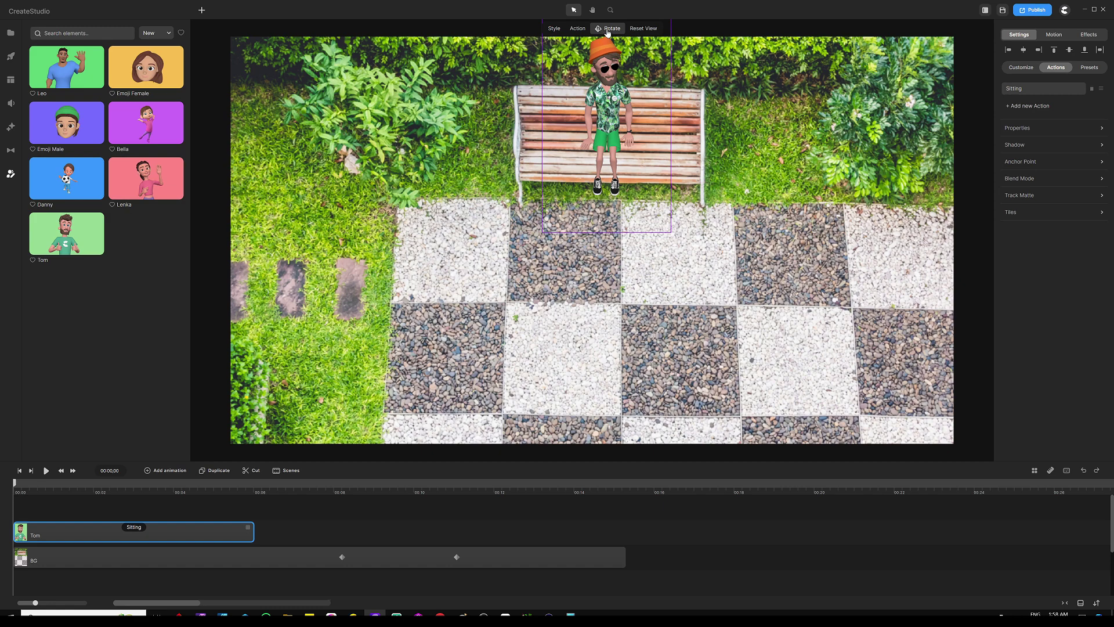
left_click_drag(611, 107, 612, 132)
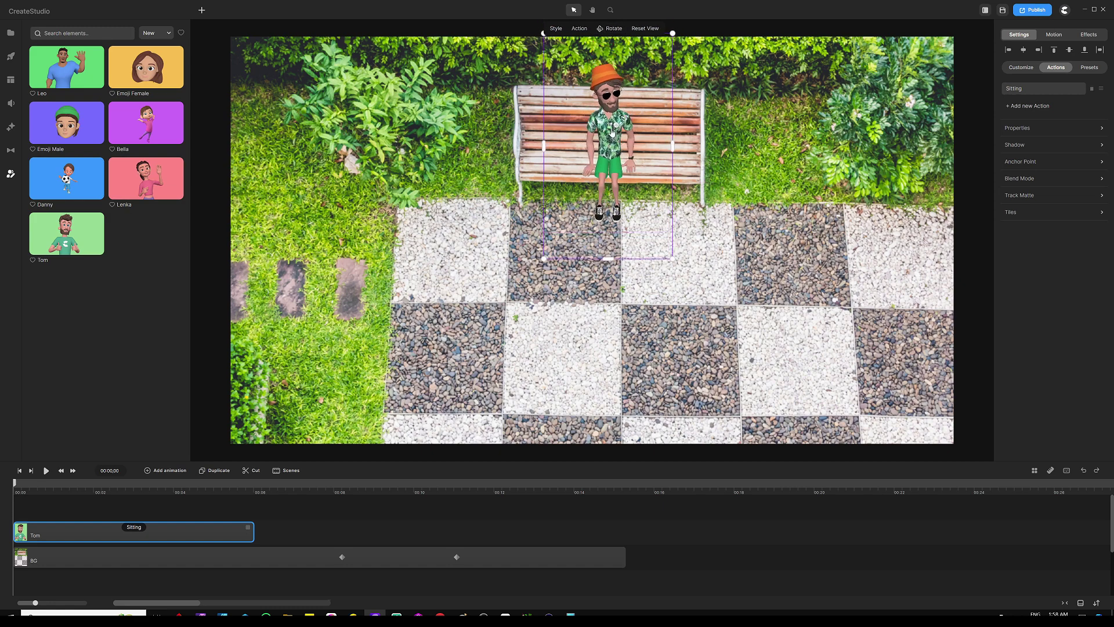
left_click_drag(672, 33, 666, 46)
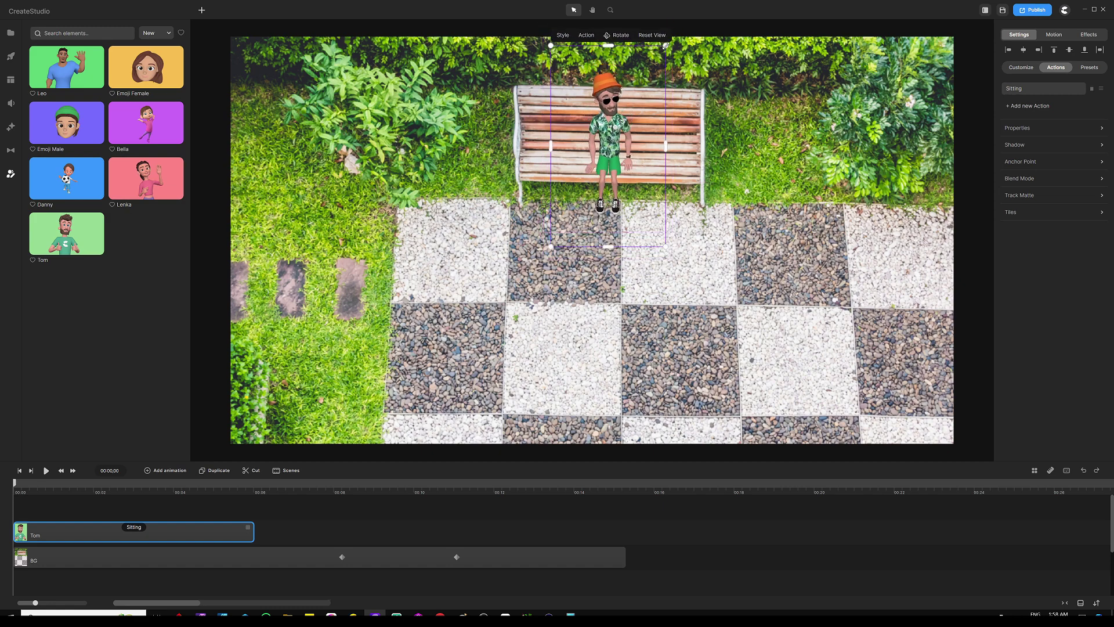
left_click_drag(614, 150, 615, 137)
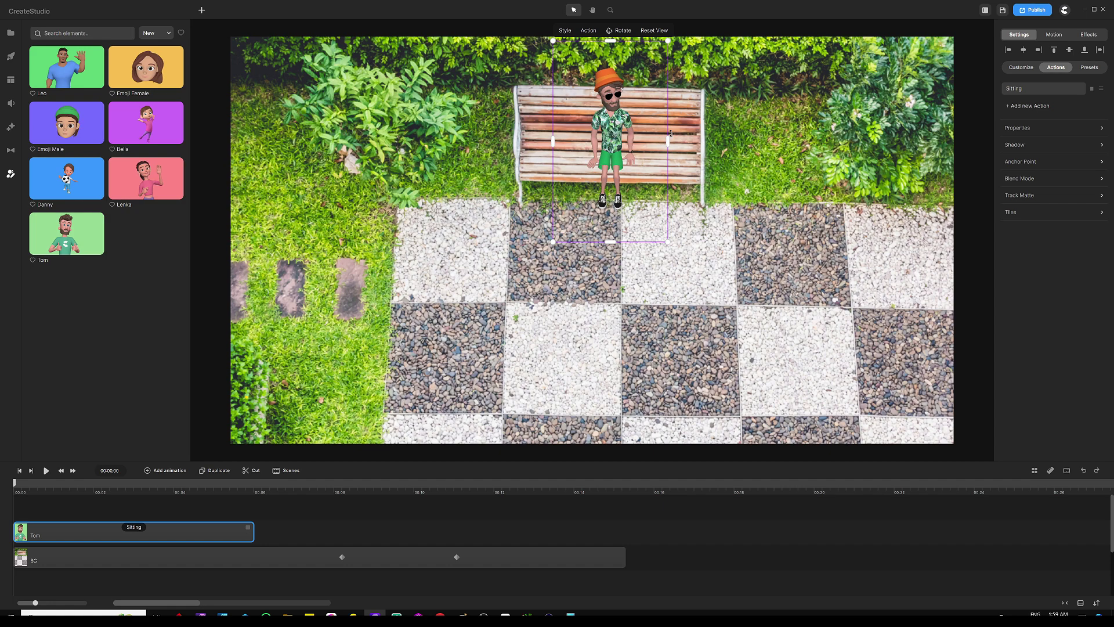
- Nudge Tom into place on the bench and extend his Sitting clip to the end of the BG clip
left_click_drag(618, 141, 619, 136)
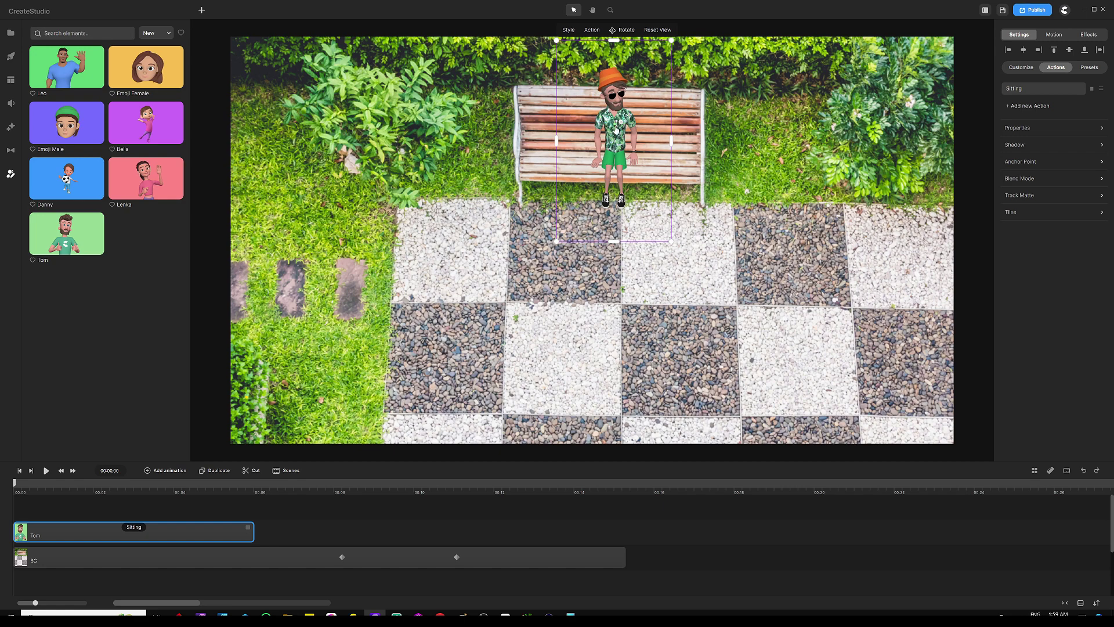
left_click(238, 536)
left_click_drag(248, 529, 618, 530)
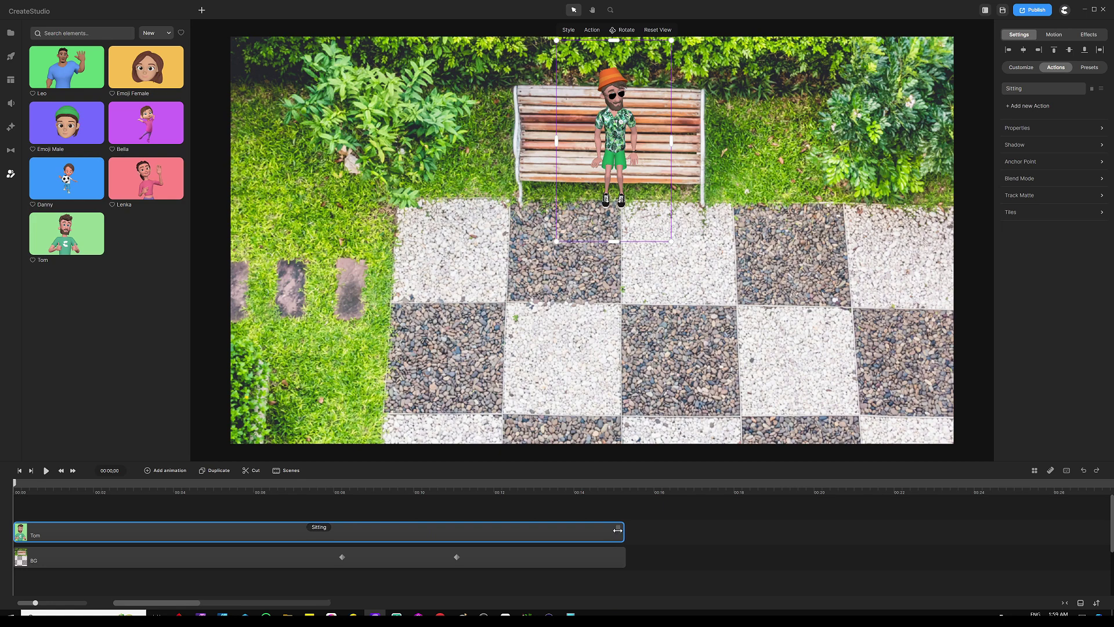
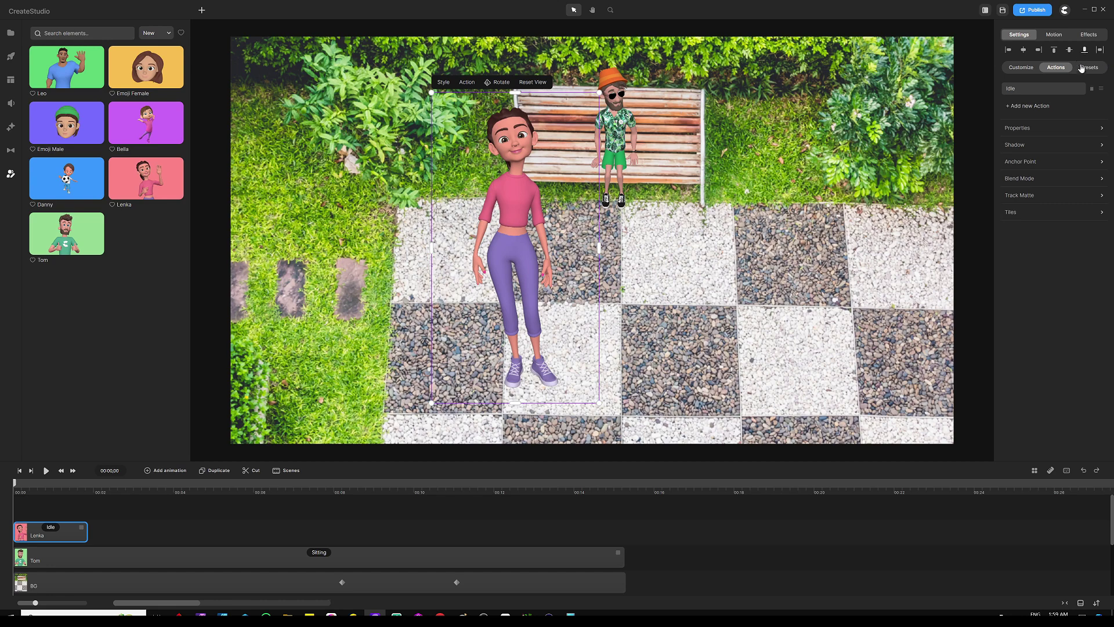
- Apply the preset with short blonde hair, sunglasses, magenta top and black trousers to Lenka
left_click(1089, 67)
scroll(1033, 223, "down", 2)
scroll(1033, 223, "down", 5)
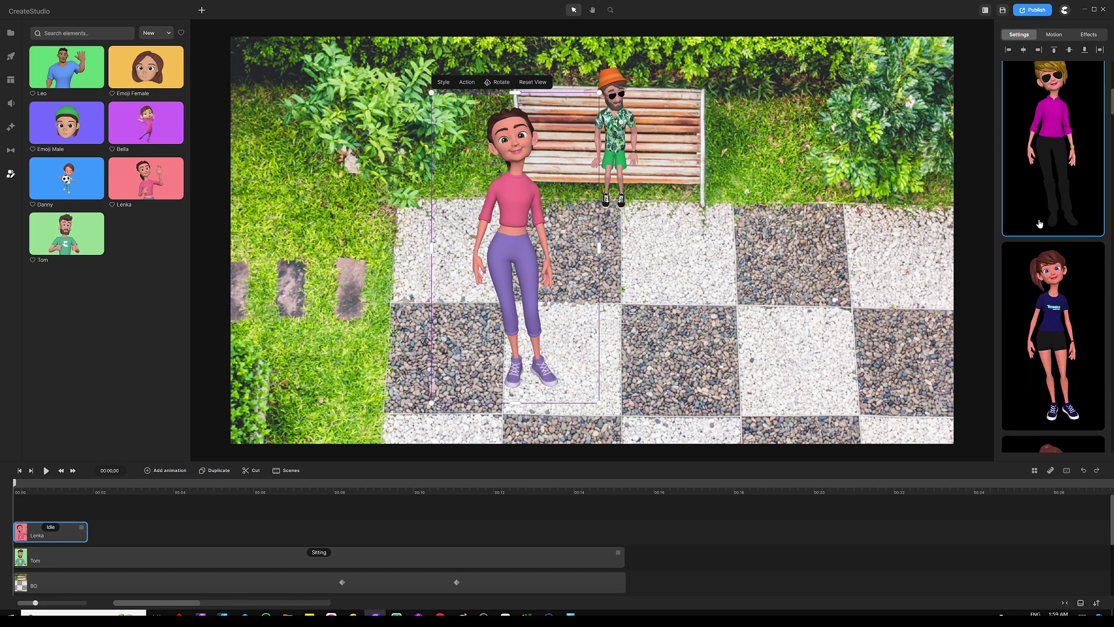
left_click(1054, 221)
scroll(1053, 220, "up", 5)
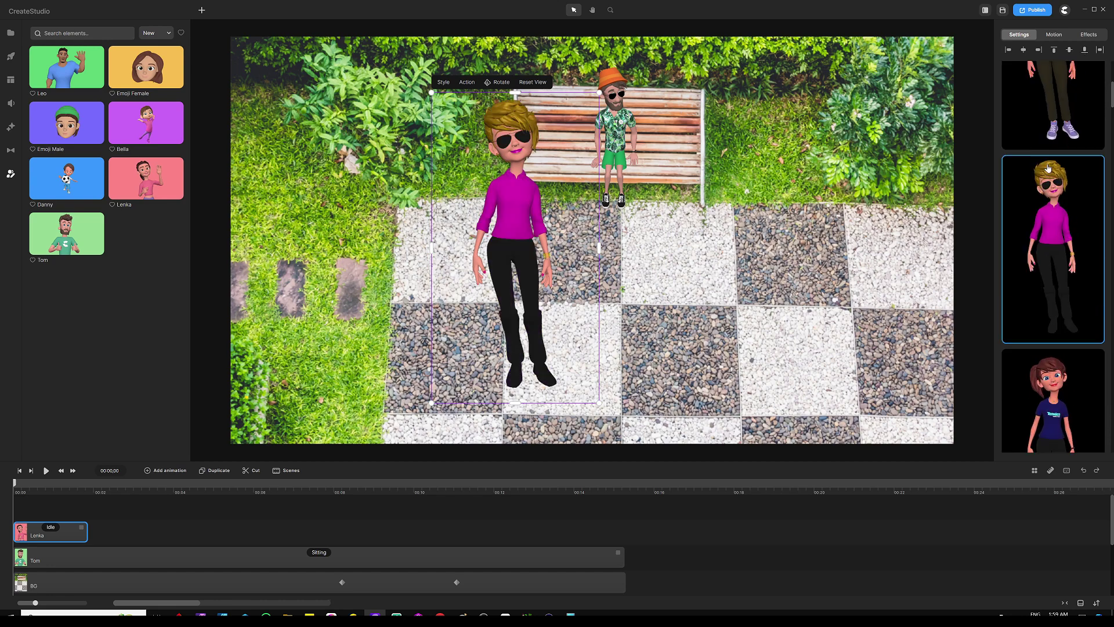
- Change Lenka's hairstyle to Long Base 2
left_click(1022, 68)
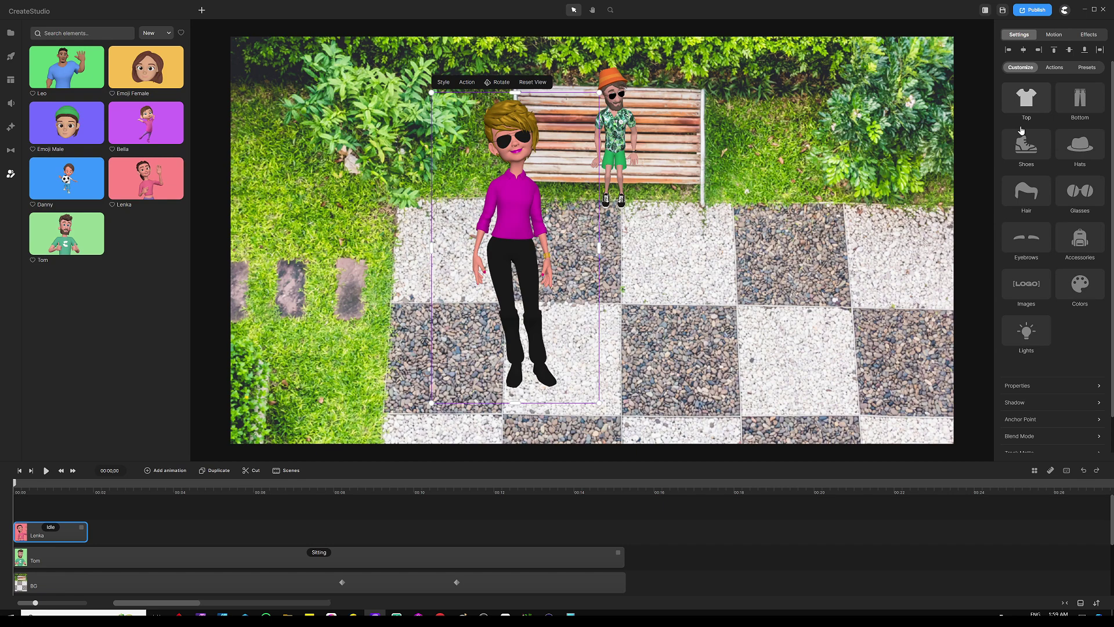
left_click(1026, 197)
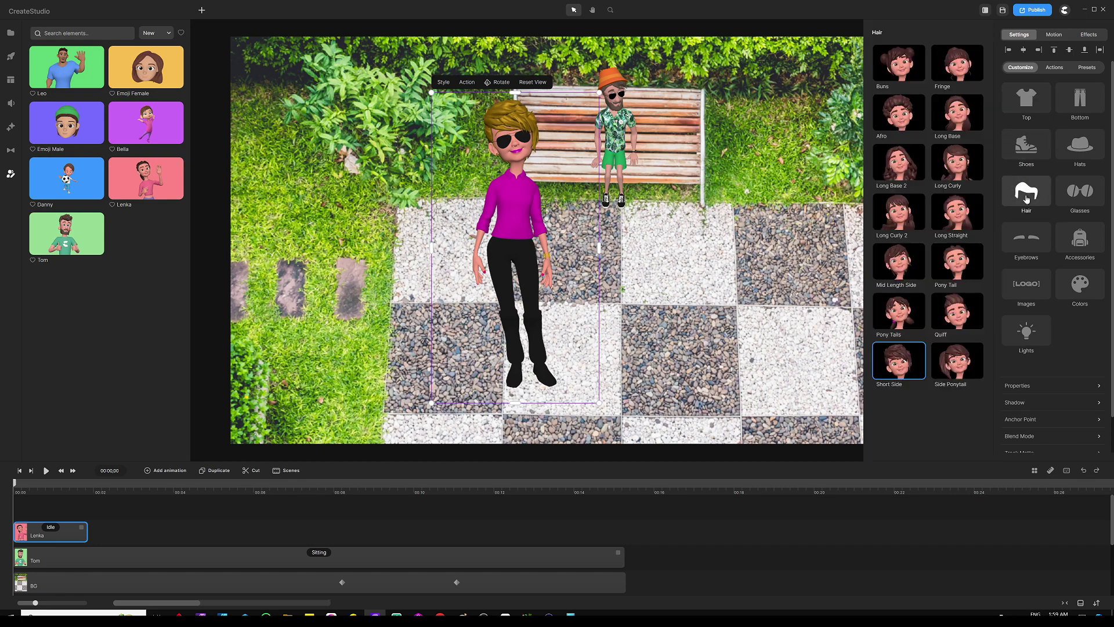
left_click(907, 167)
left_click(429, 527)
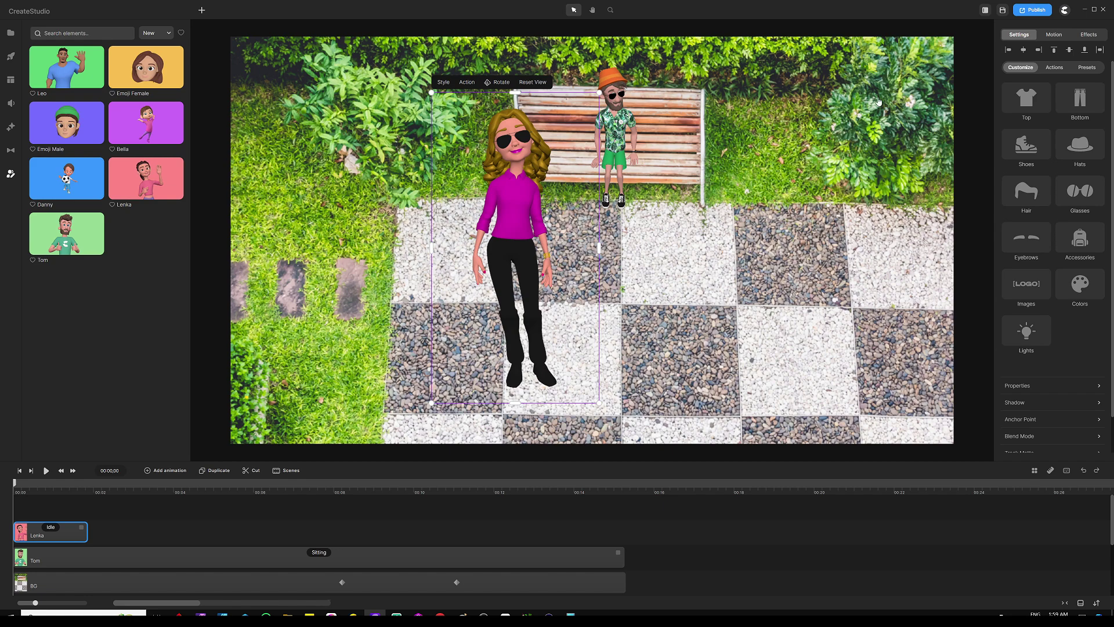
- Change Lenka's action from Idle to Walking
left_click(1055, 68)
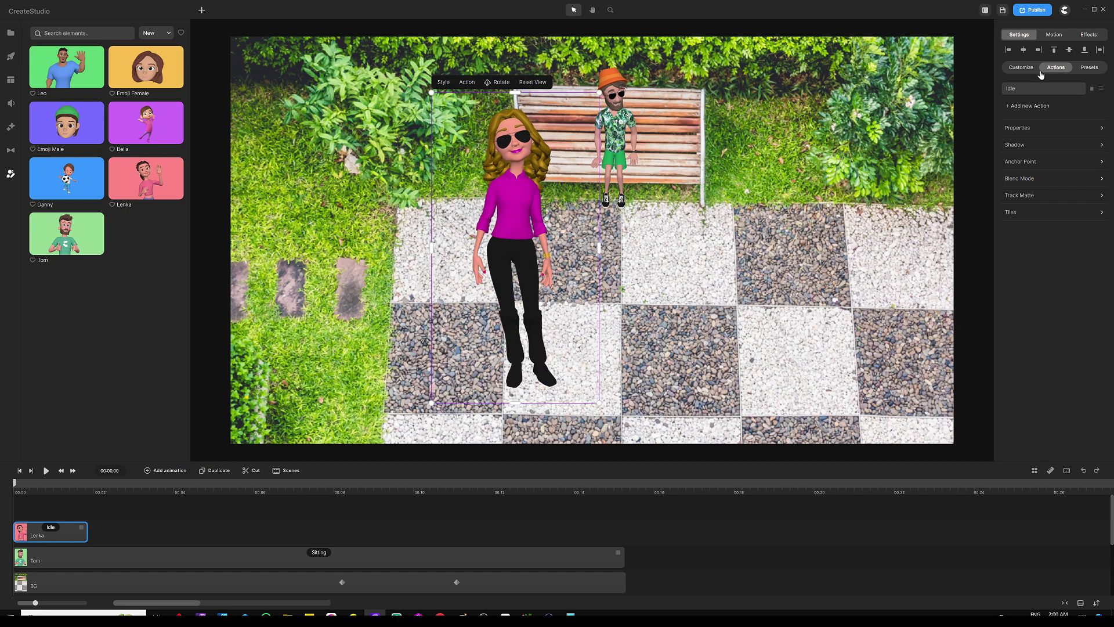
left_click(1020, 92)
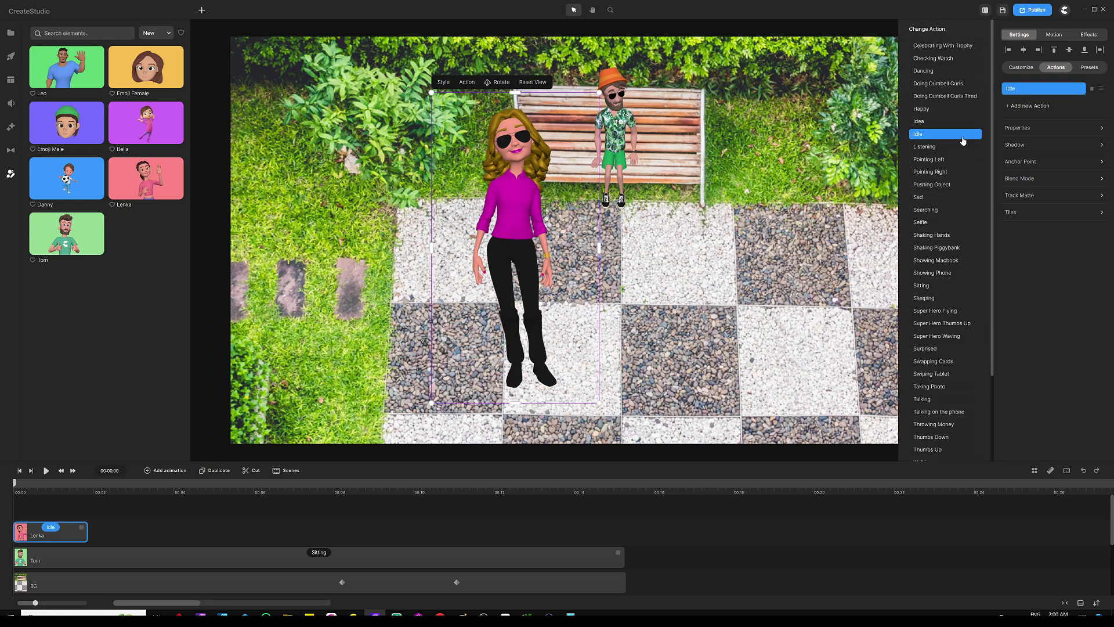
scroll(936, 135, "down", 2)
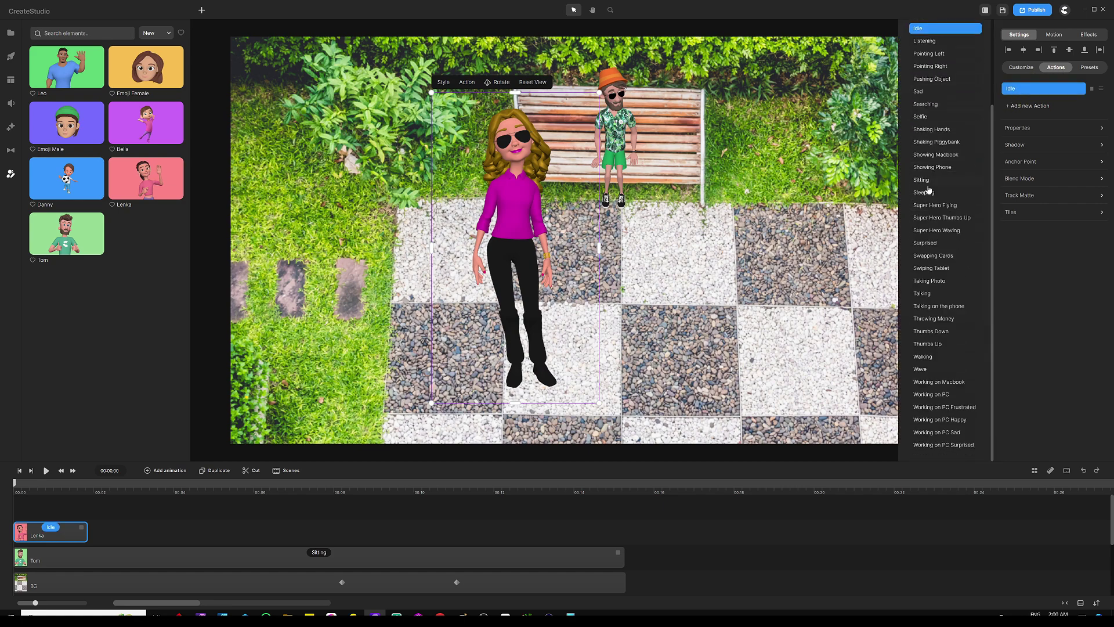
left_click(923, 358)
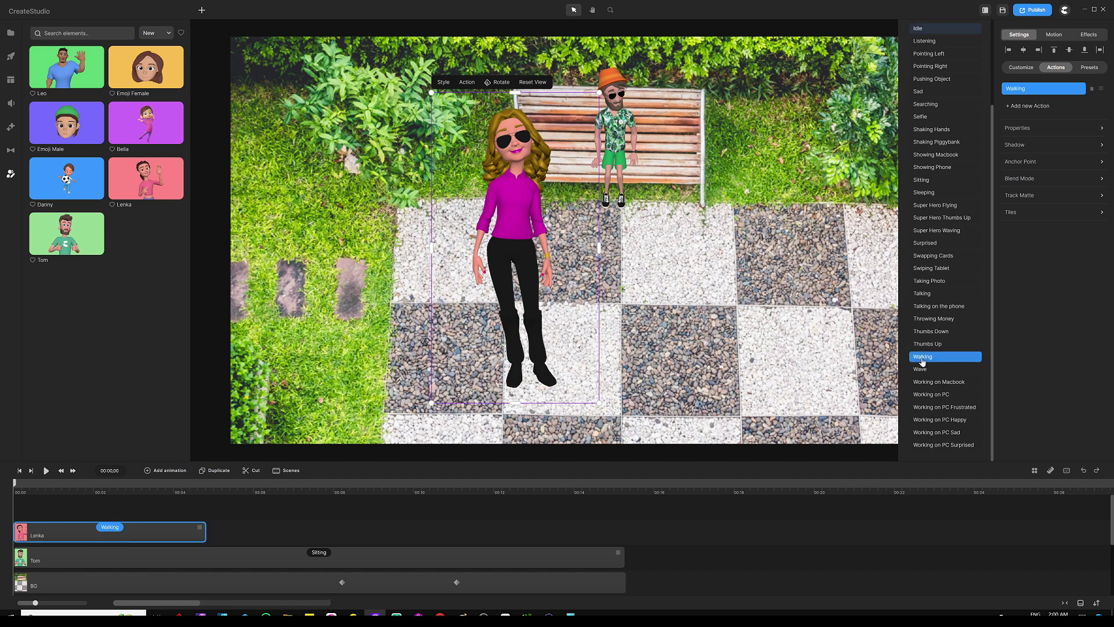
- Add a Talking action to Lenka after her Walking action
left_click(1034, 108)
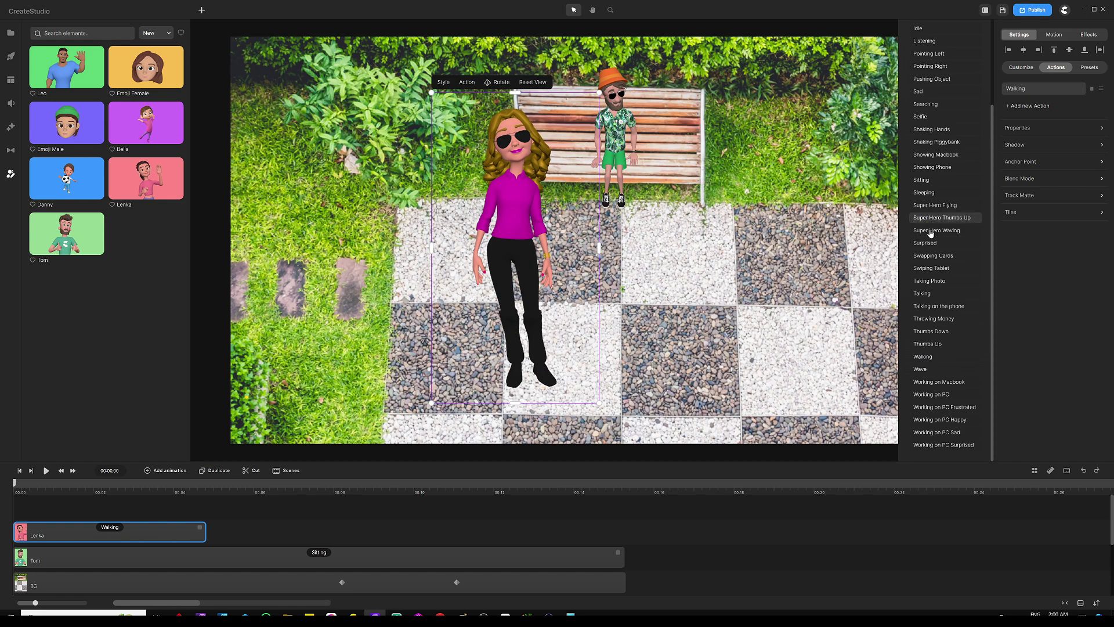
left_click(923, 293)
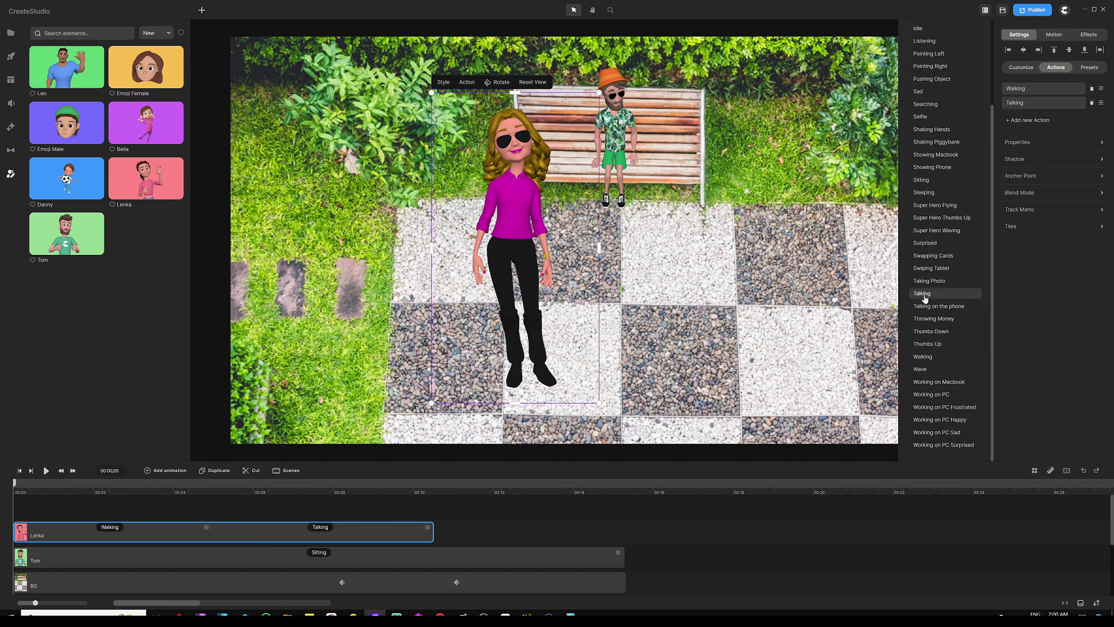
left_click(354, 508)
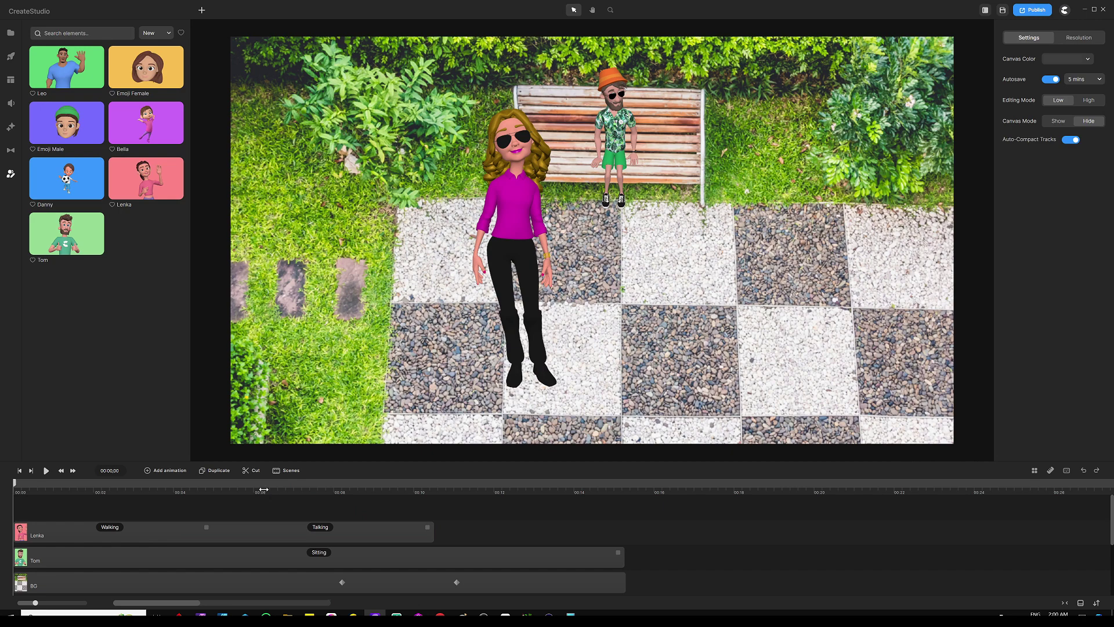
- Extend Lenka's Walking action to about 7 seconds and her Talking action to the end of Tom's clip
left_click(279, 505)
left_click(227, 523)
left_click(209, 534)
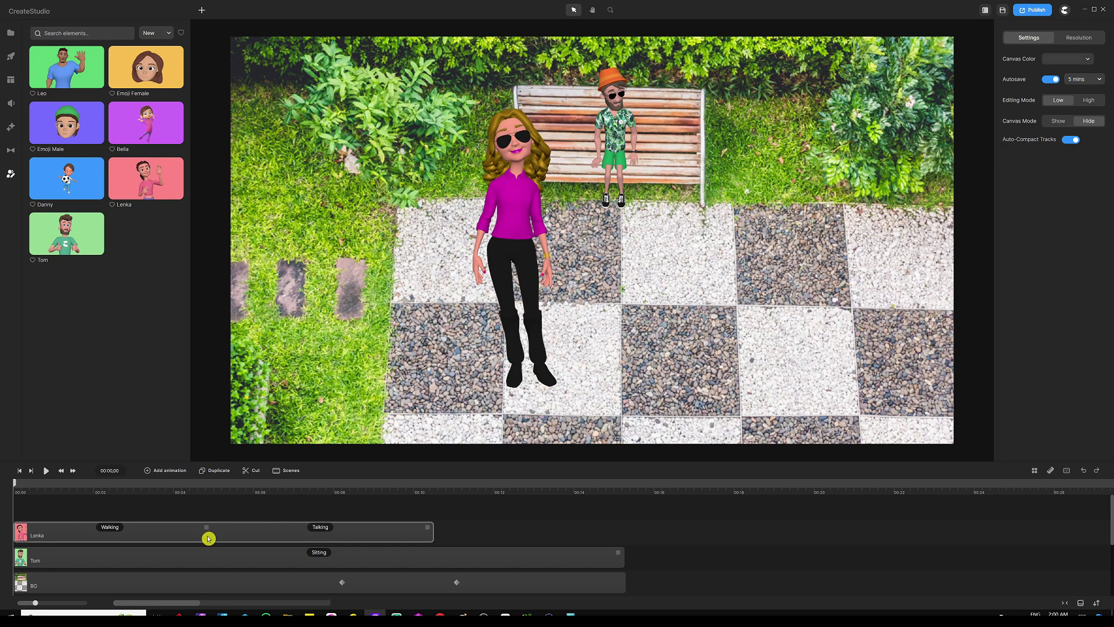
left_click(200, 541)
left_click_drag(206, 526, 297, 489)
left_click(296, 487)
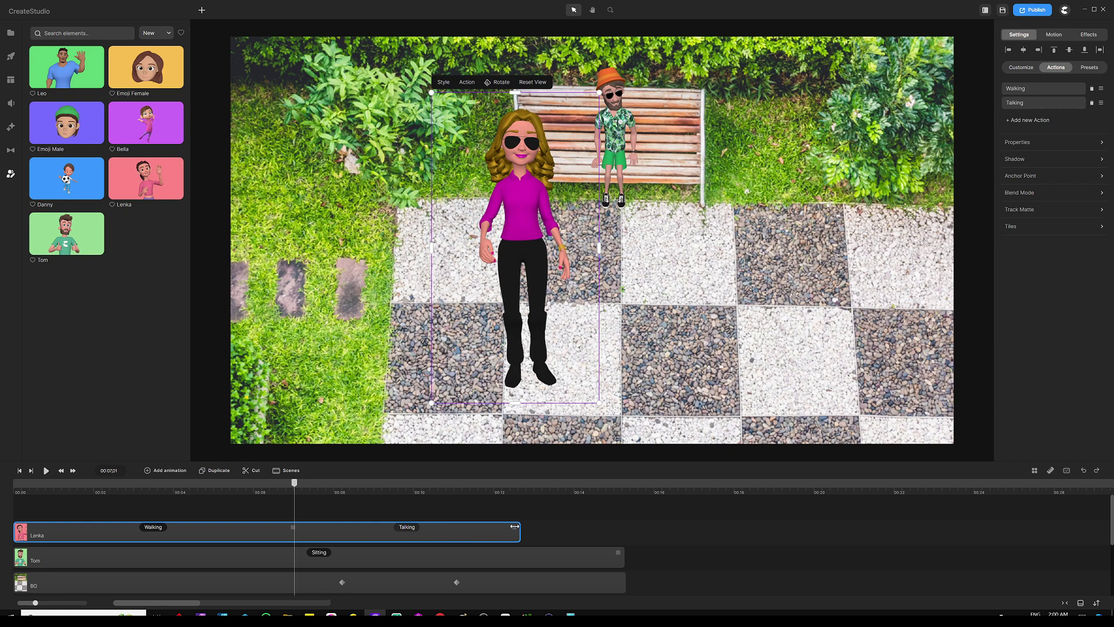
left_click_drag(514, 525, 619, 525)
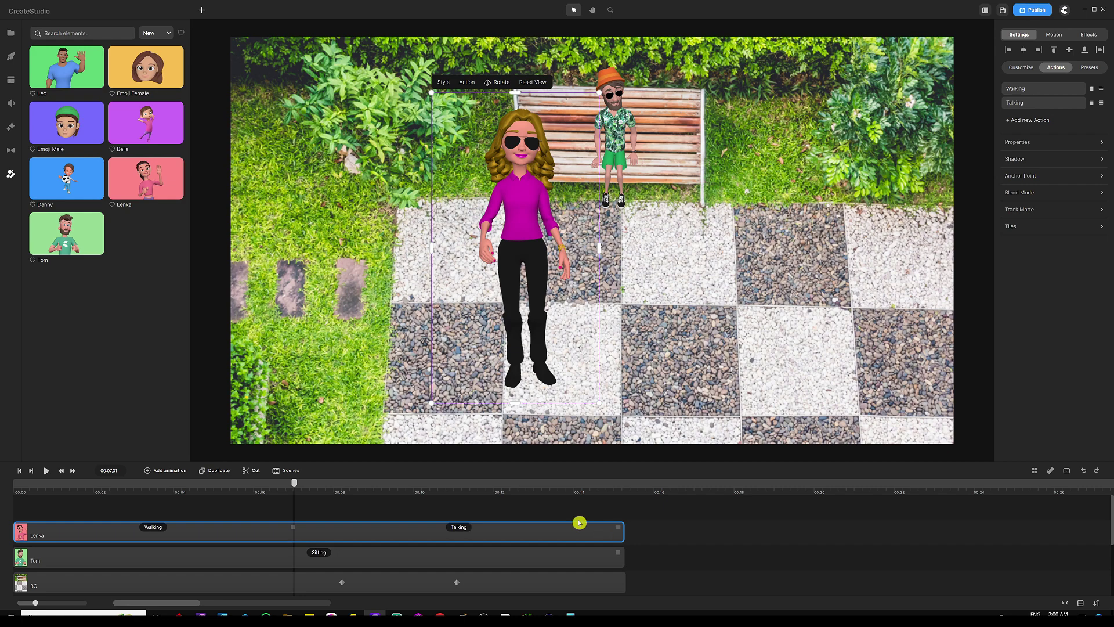
left_click(506, 512)
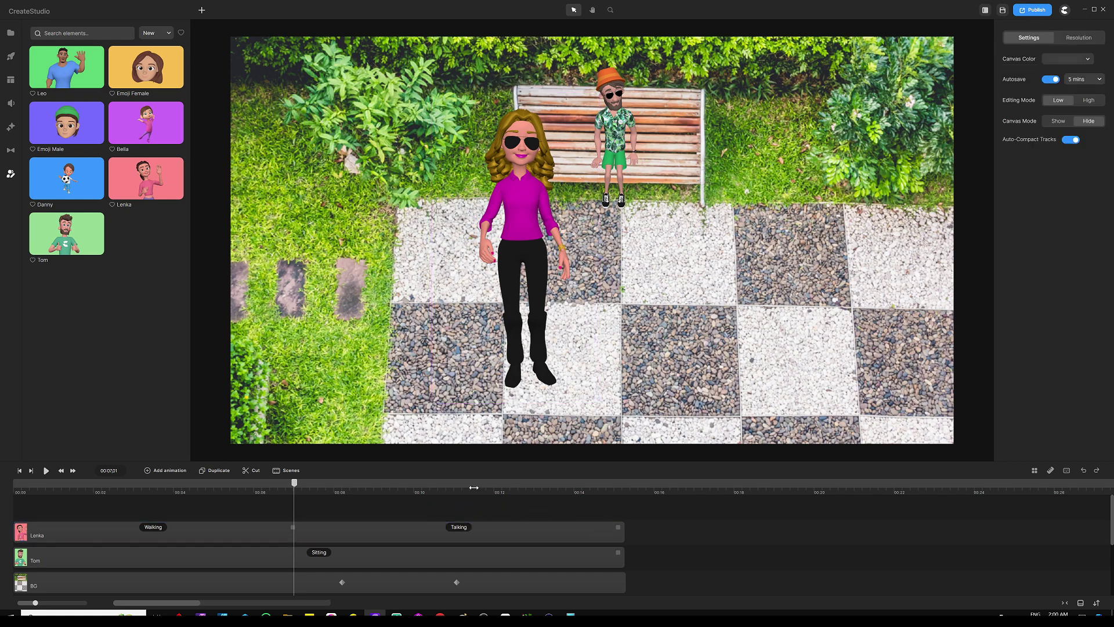
- Enable Disable Start and Disable End for Lenka's Walking action
left_click(154, 529)
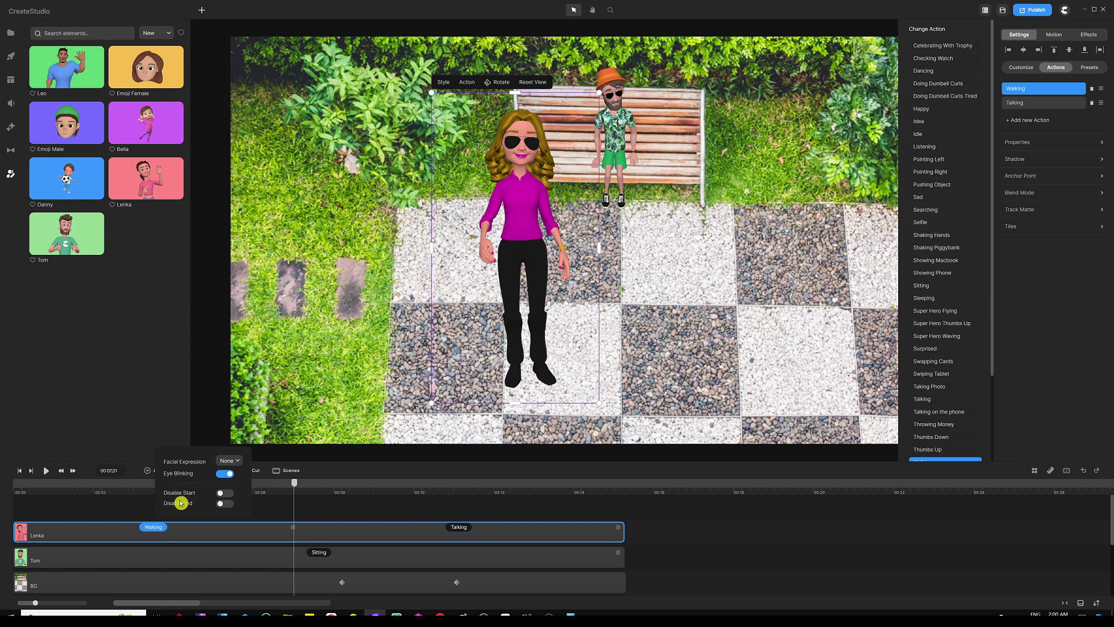
left_click(224, 493)
left_click(227, 503)
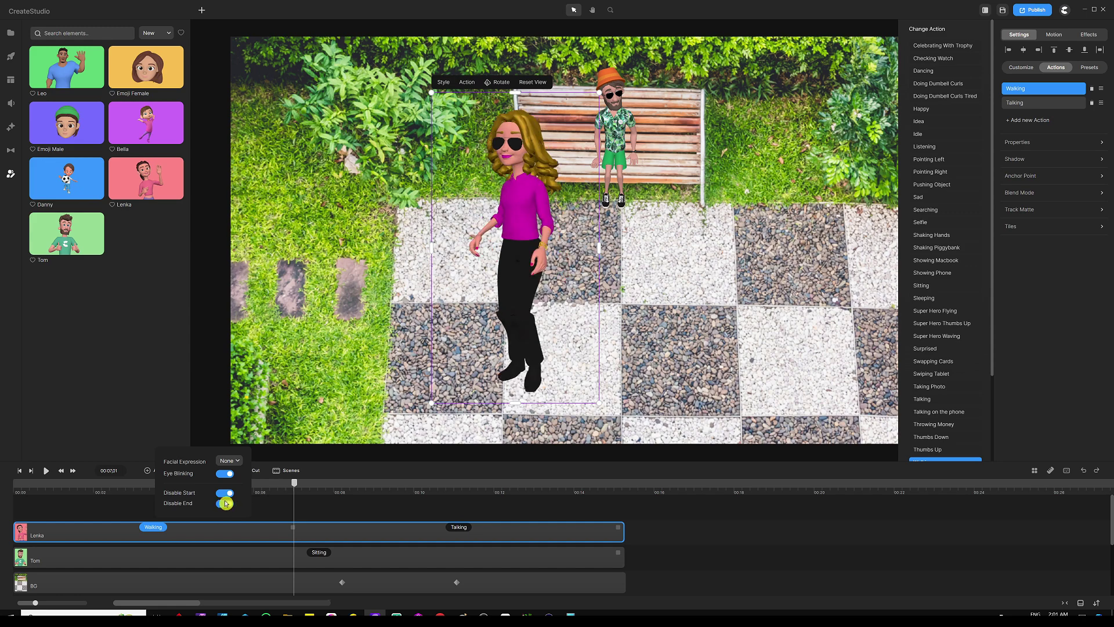
left_click(377, 507)
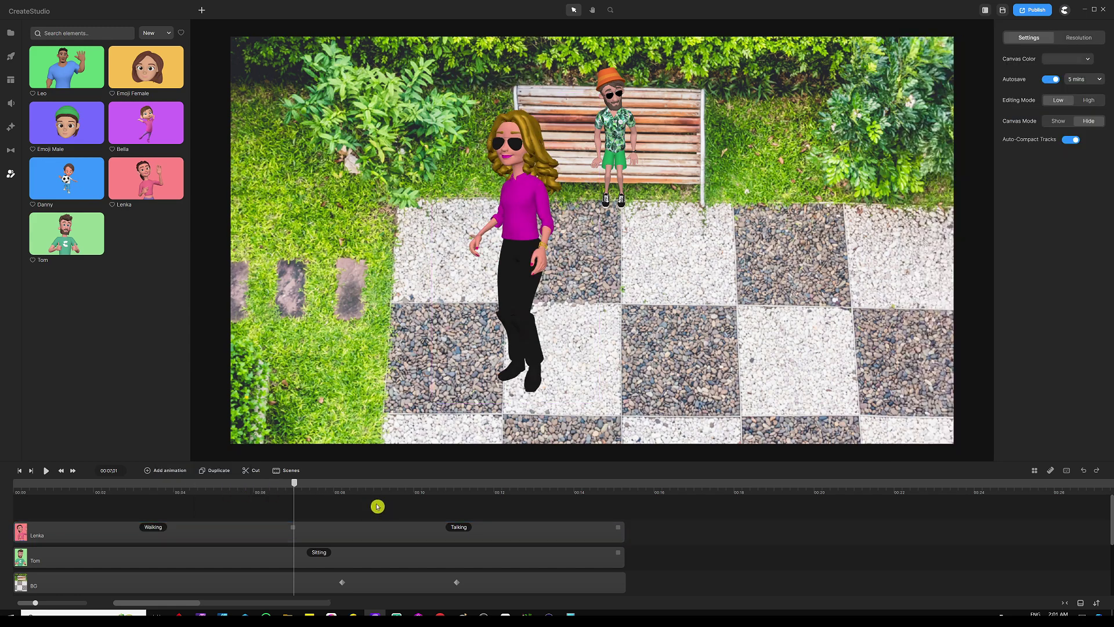
- Enable Disable Start for Lenka's Talking action
left_click(459, 528)
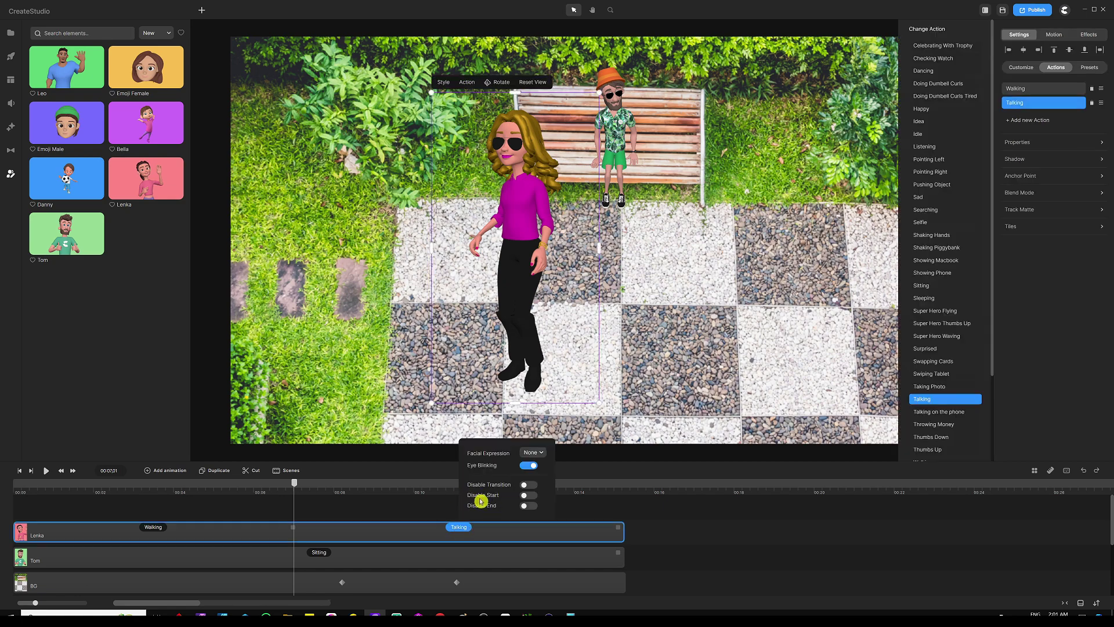
left_click(525, 495)
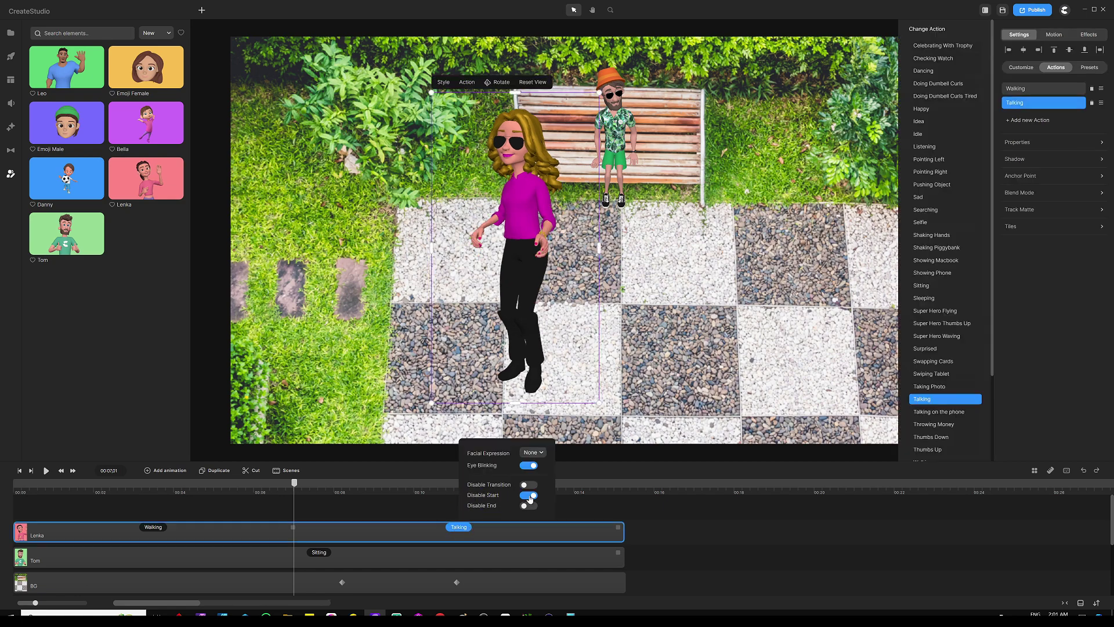
left_click(385, 514)
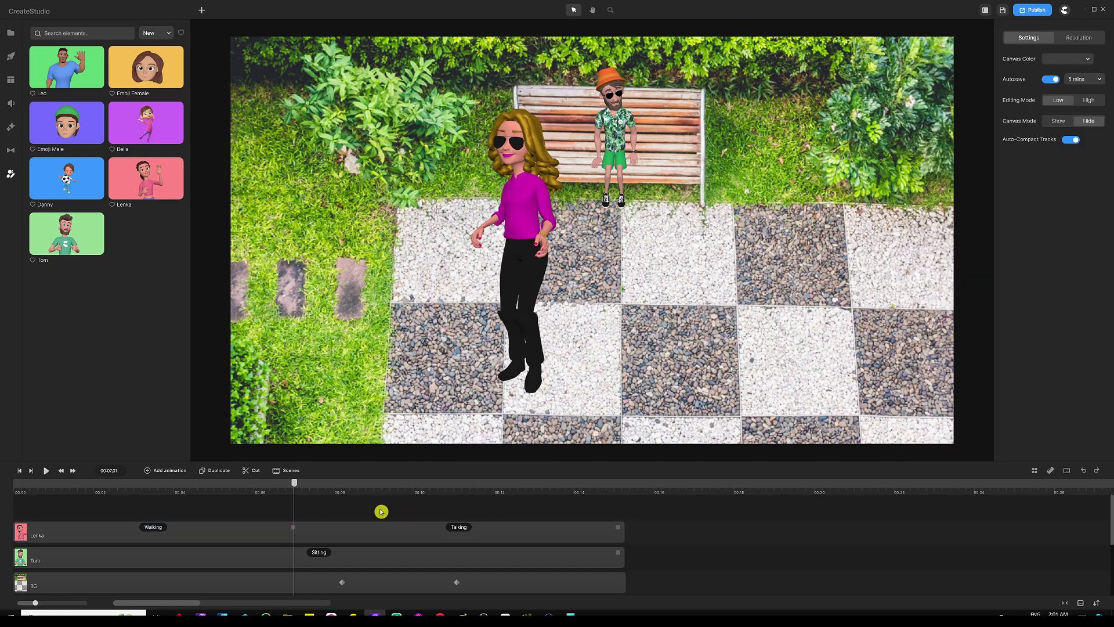
- Rotate Lenka in 3D so she is seen from behind, facing the bench
left_click(529, 183)
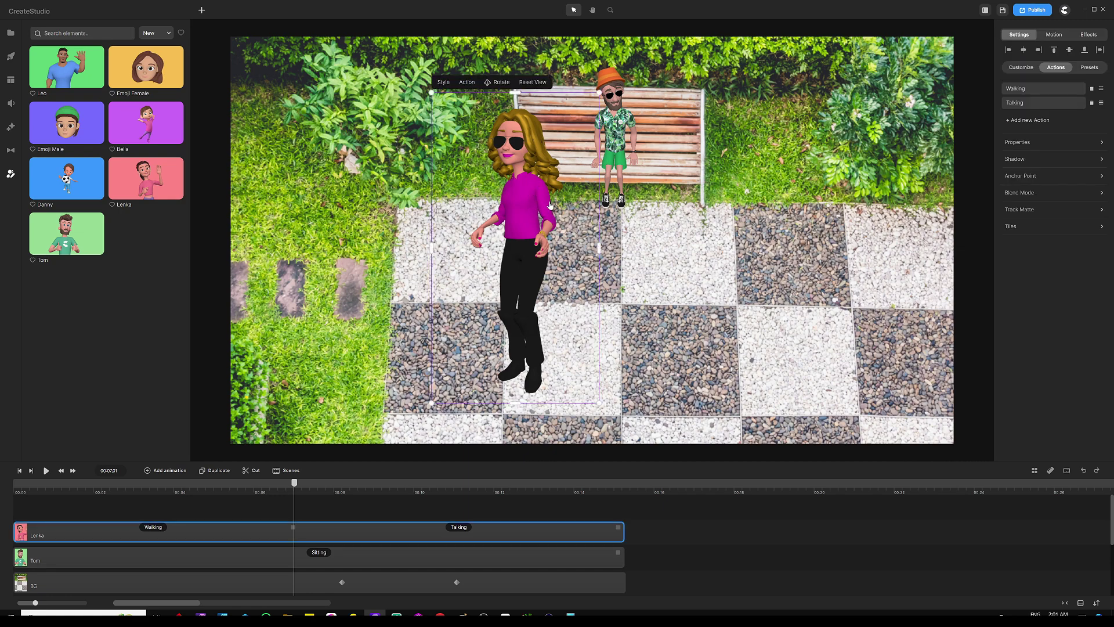
left_click(501, 87)
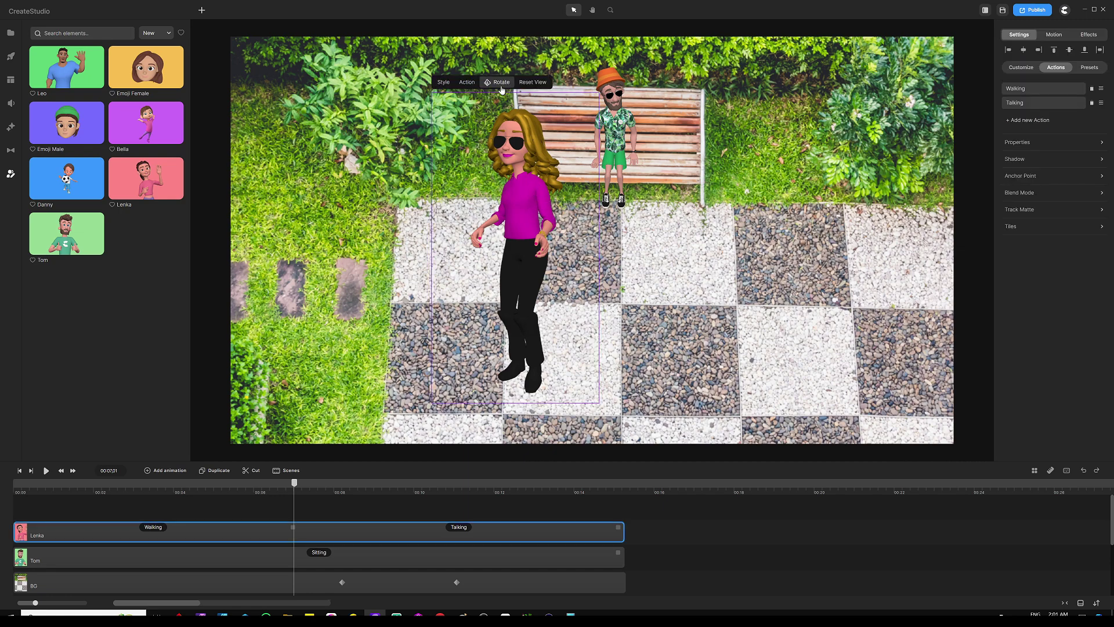
left_click_drag(530, 253, 360, 250)
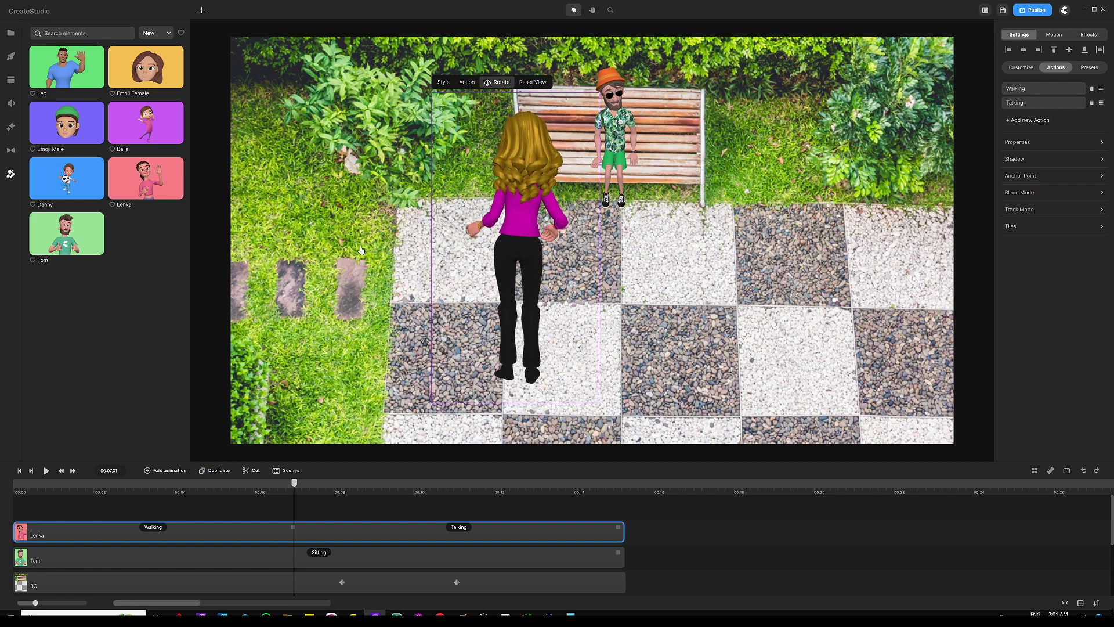
left_click(498, 82)
- Move Lenka onto the paving in front of the bench's right end and tilt her in 3D to be seen from directly above
left_click_drag(516, 255, 697, 297)
left_click(656, 94)
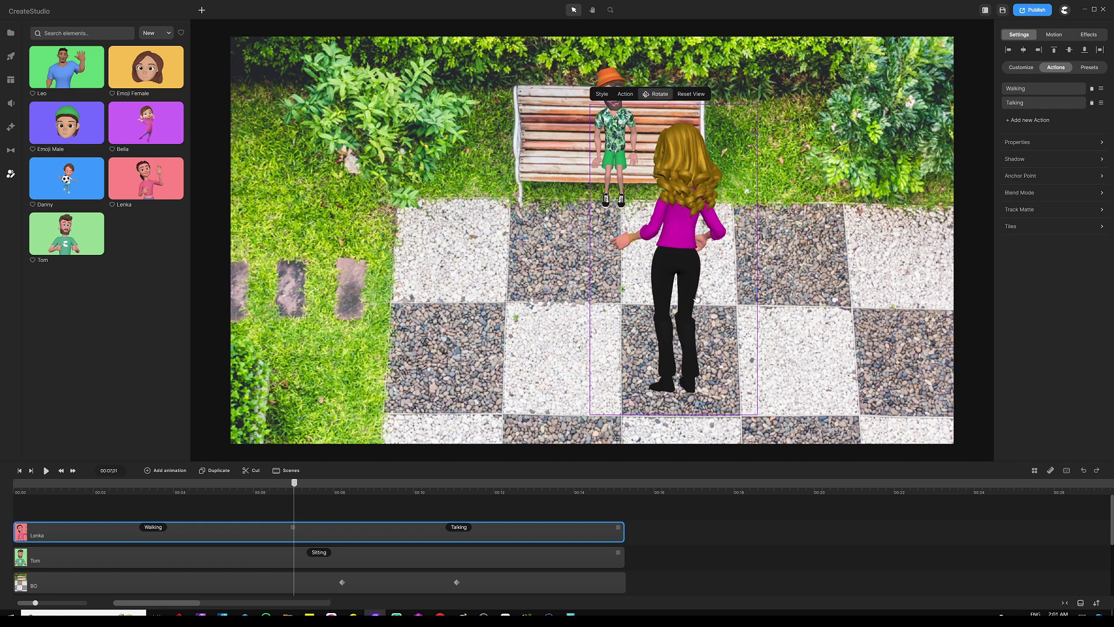
left_click(656, 94)
left_click(659, 95)
left_click_drag(688, 173, 679, 262)
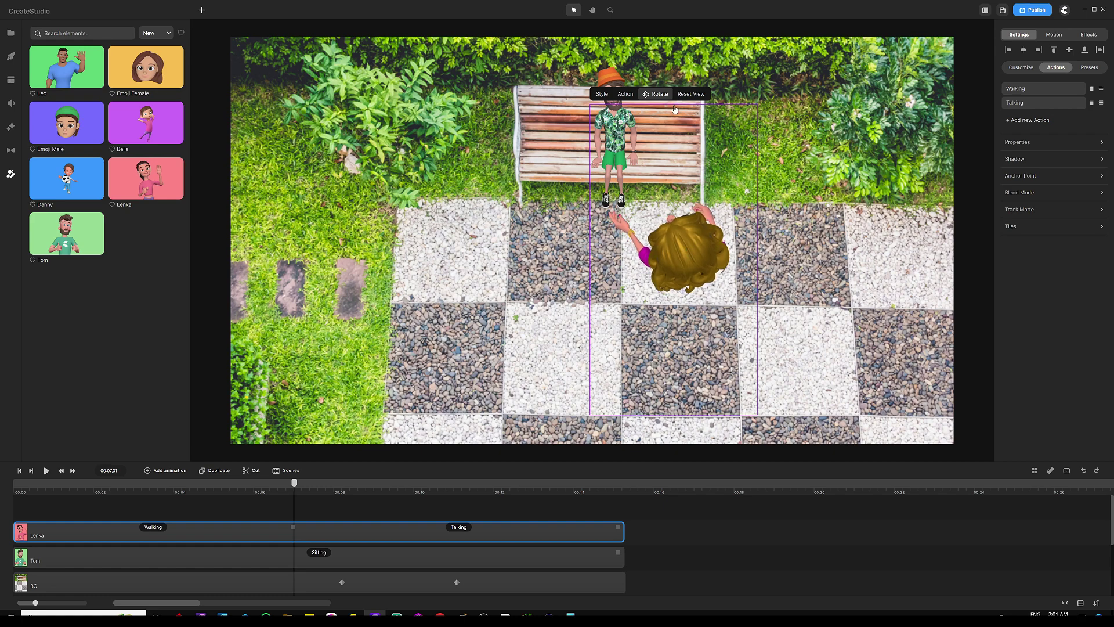
left_click(657, 94)
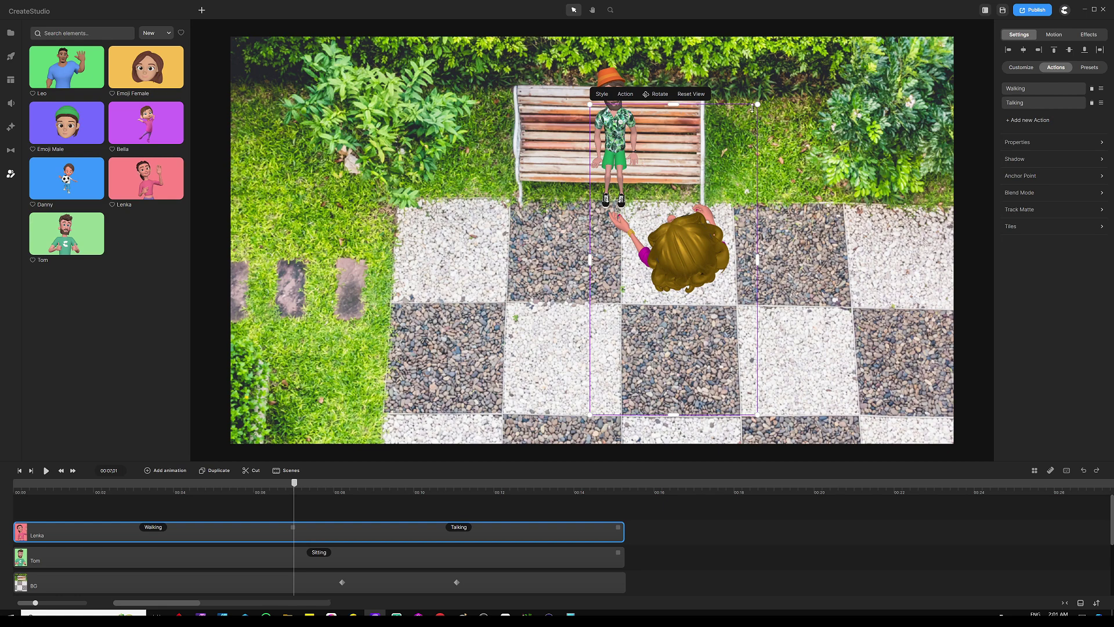
- Shrink Lenka to about half her size and move her just below the background's bottom edge, outside the canvas
left_click_drag(759, 104, 720, 206)
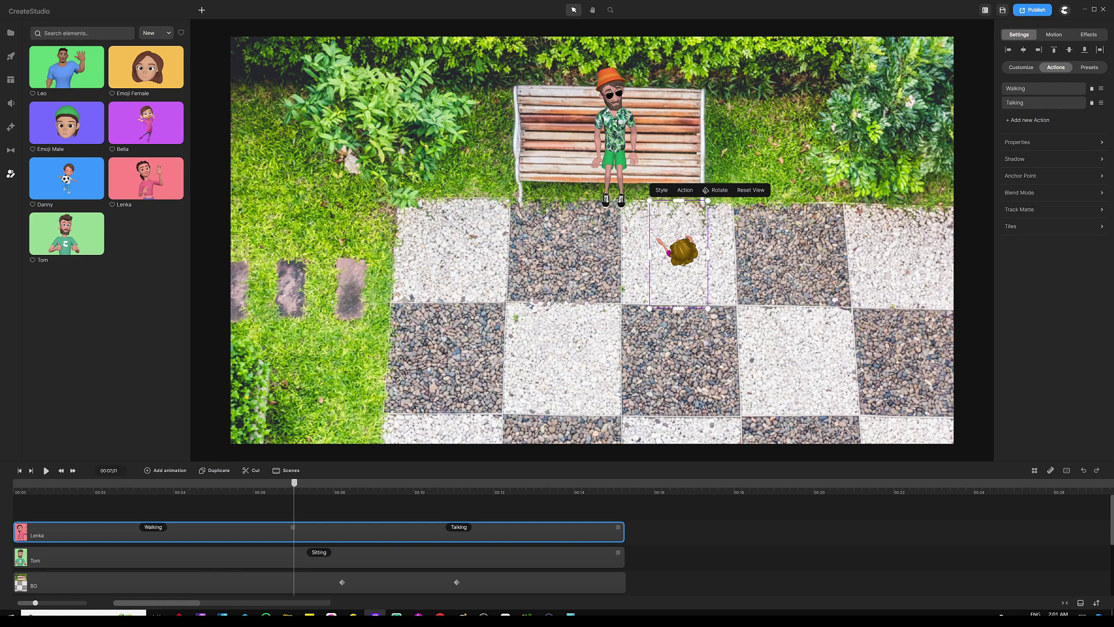
left_click_drag(704, 203, 731, 164)
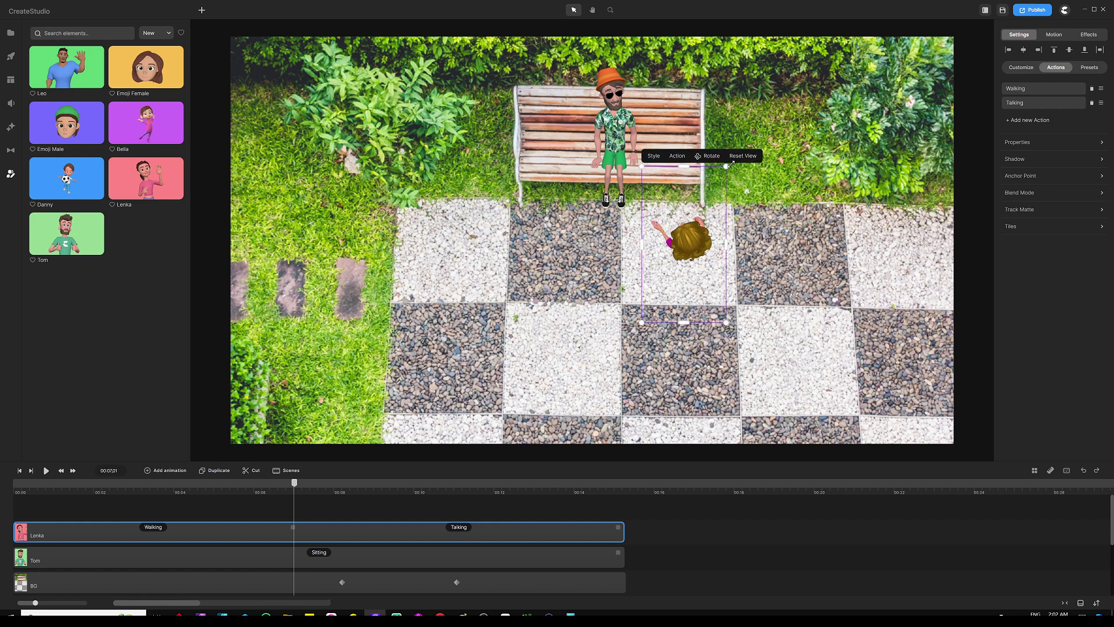
left_click_drag(694, 244, 686, 338)
scroll(678, 282, "down", 5)
scroll(678, 282, "up", 3)
scroll(678, 282, "down", 3)
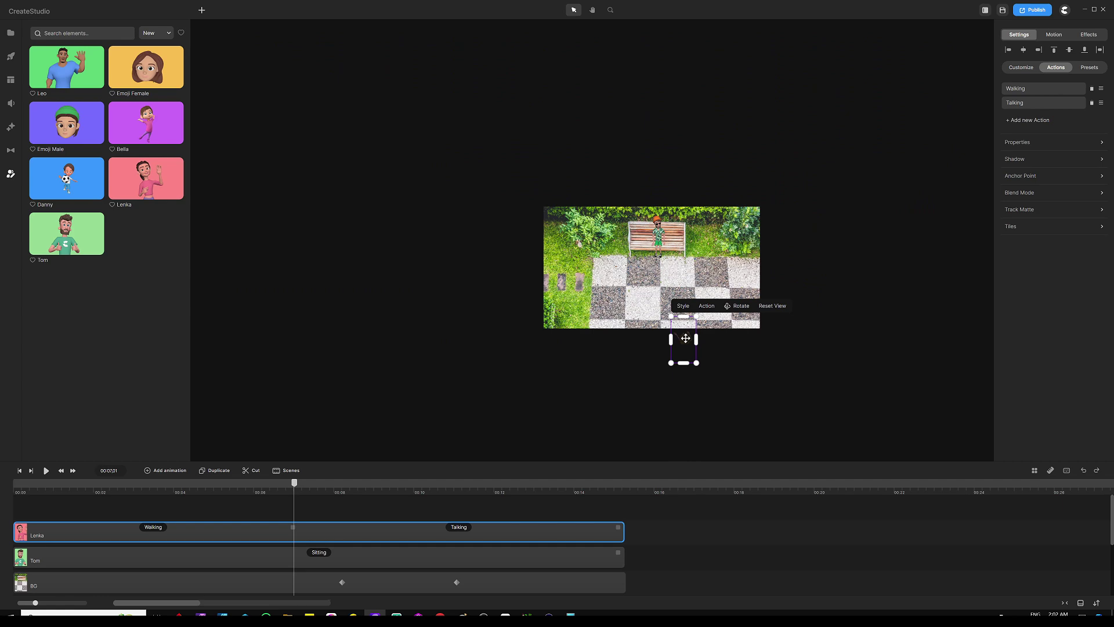
scroll(687, 343, "up", 3)
scroll(680, 299, "down", 3)
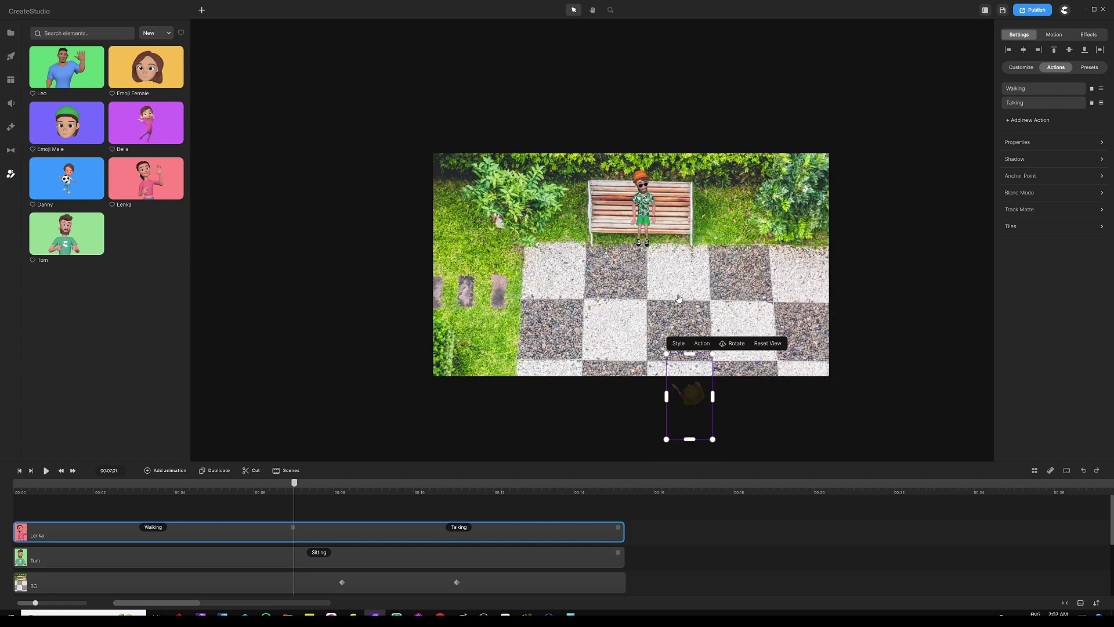
- Nudge Lenka slightly to the right below the canvas and set Canvas Mode to Show, with the playhead at the timeline start
scroll(679, 361, "up", 3)
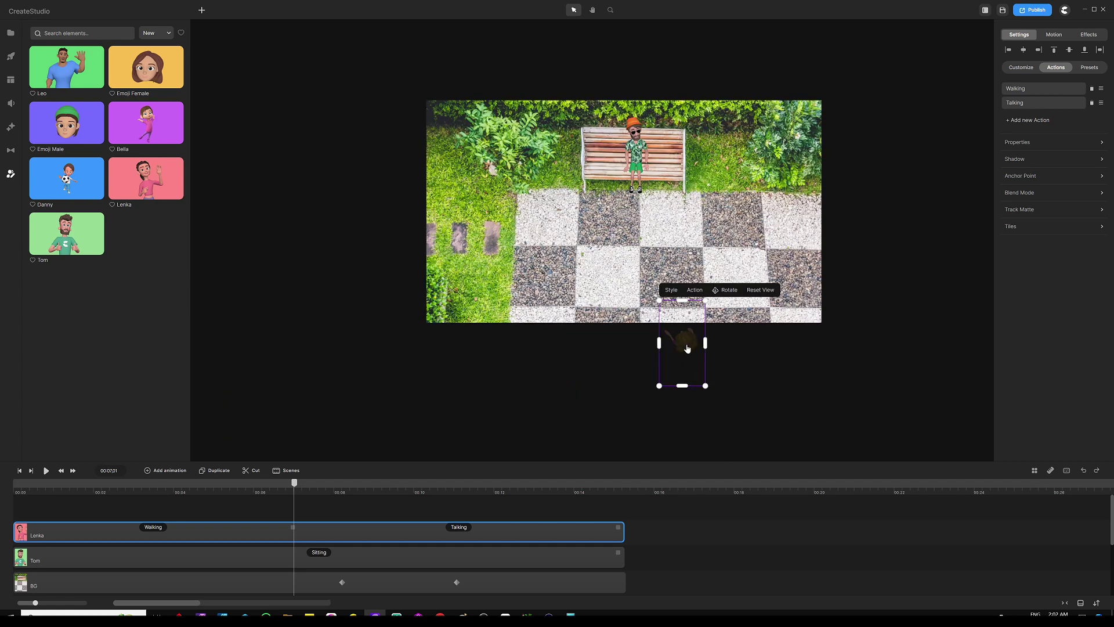
left_click_drag(685, 349, 690, 348)
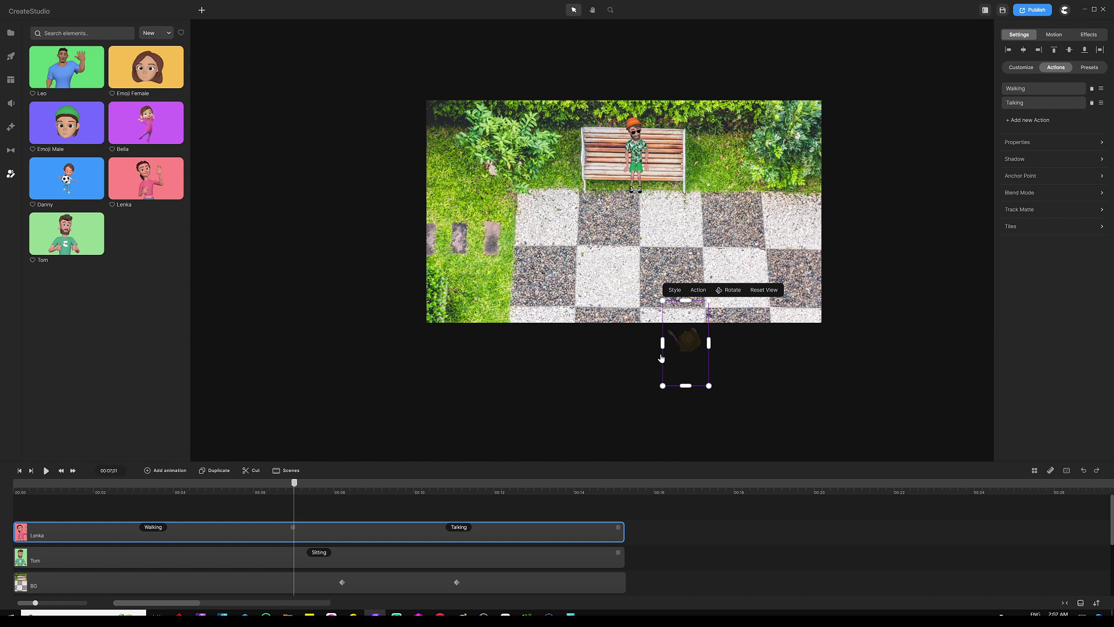
left_click(358, 512)
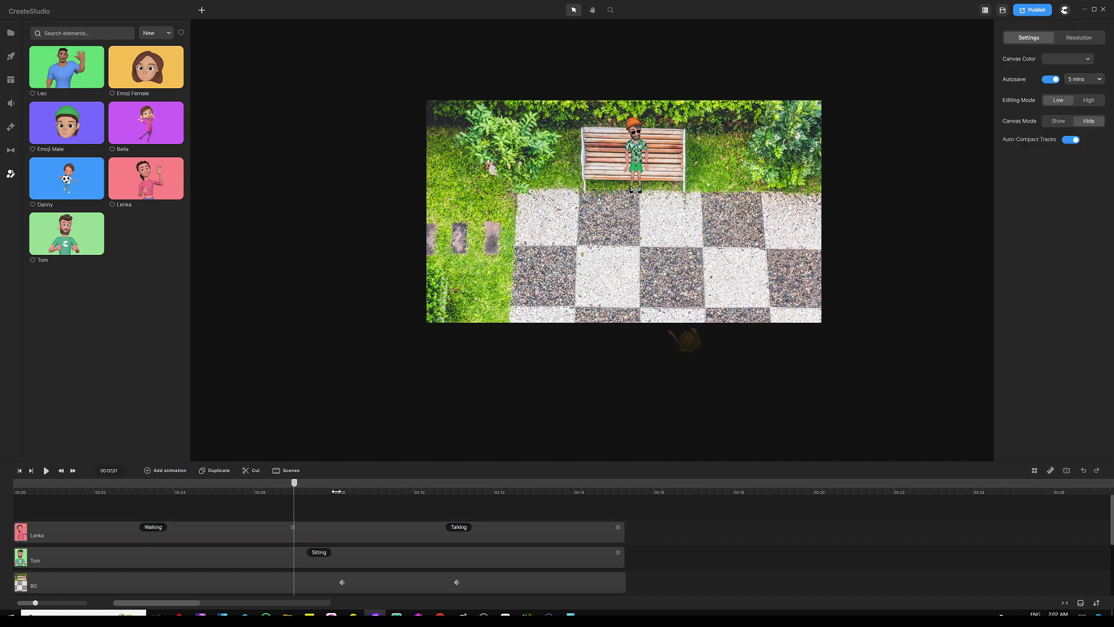
left_click_drag(295, 485, 2, 474)
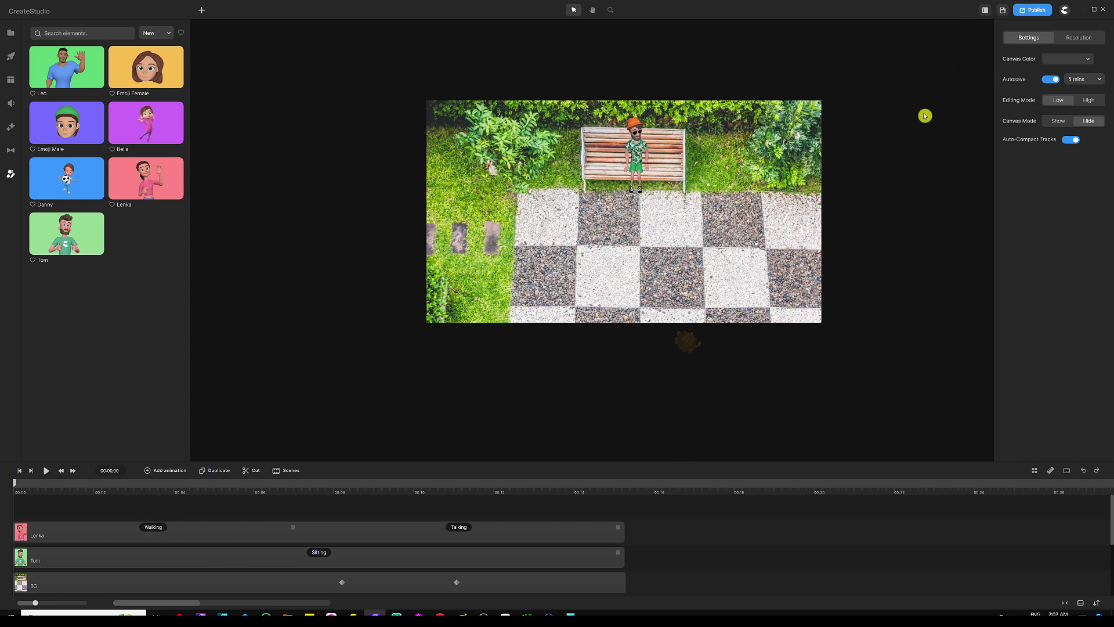
left_click(1059, 121)
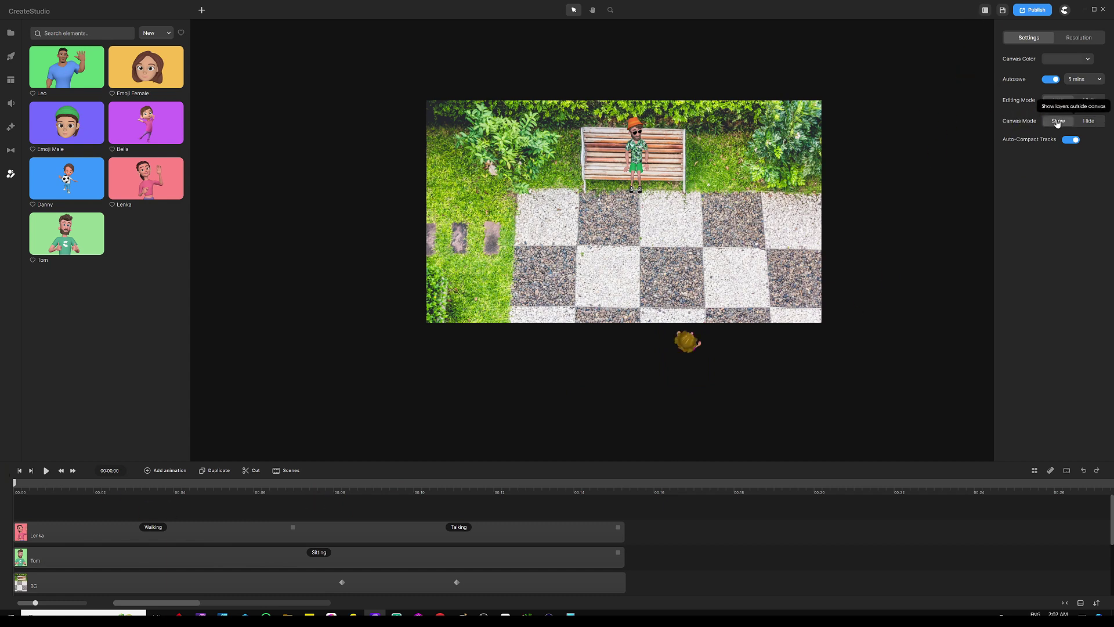
- Rotate Lenka in 3D at the timeline start so she is seen from above, facing the bench
left_click(687, 346)
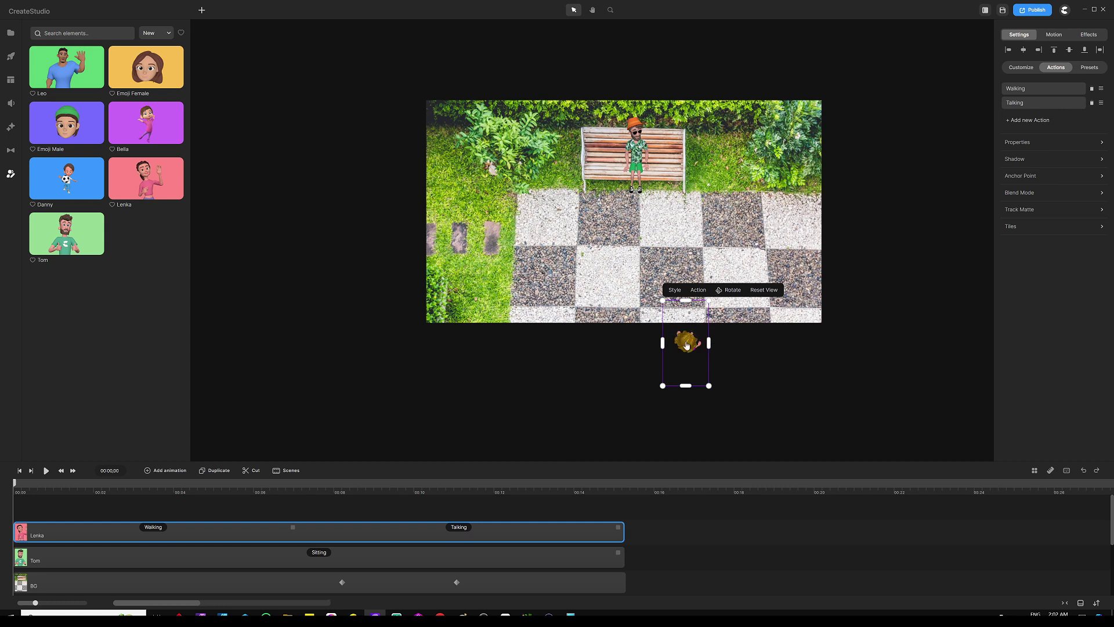
left_click(731, 290)
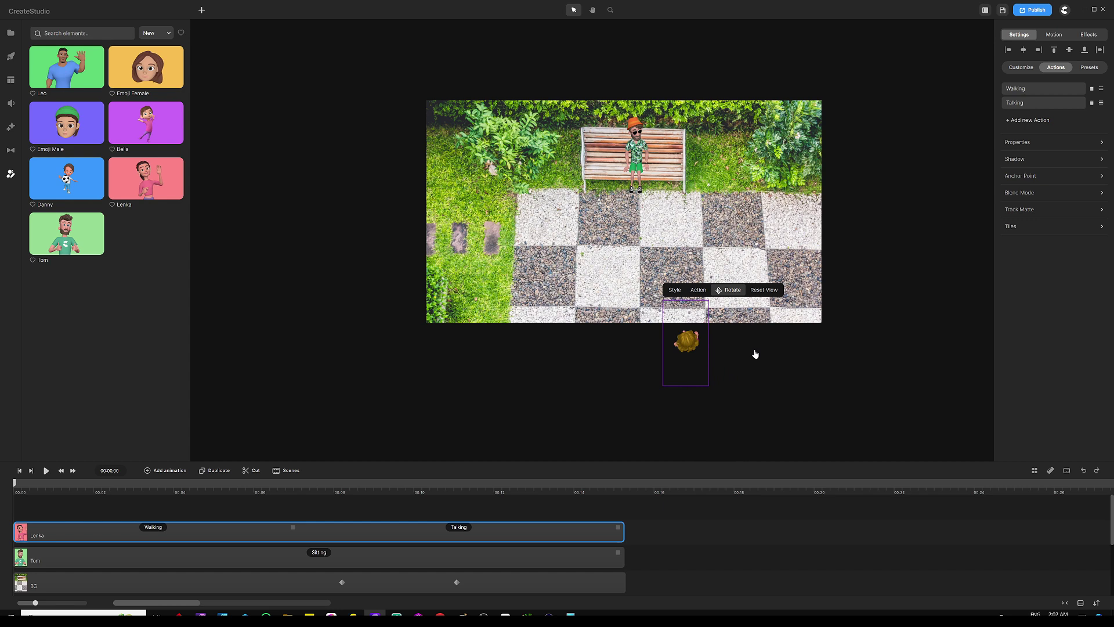
left_click(731, 290)
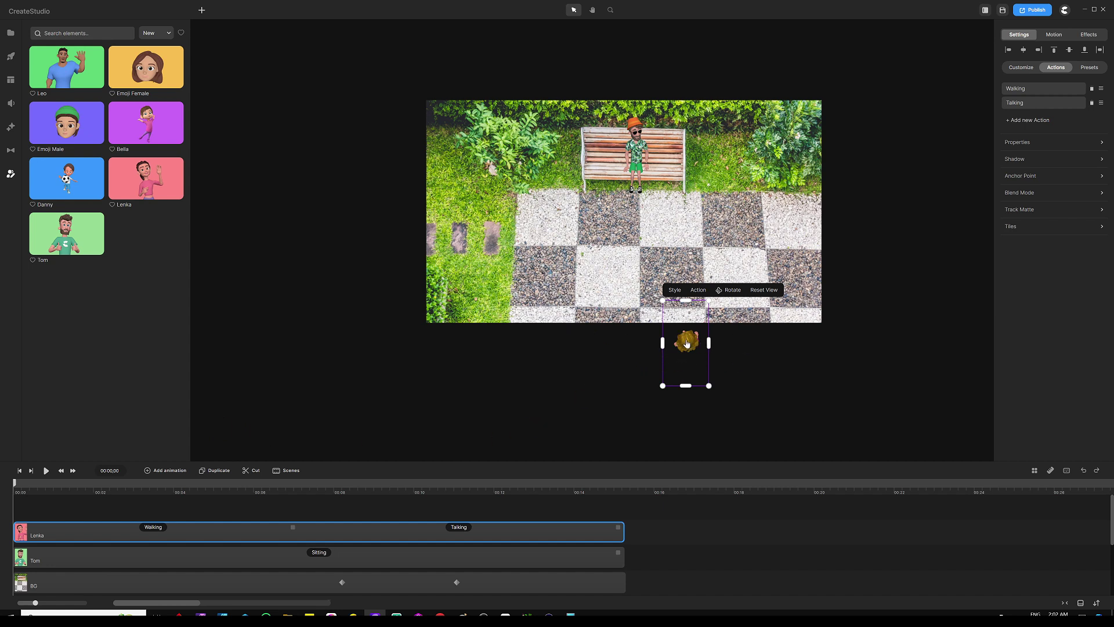
- Add a Position animation to Lenka at the start of the timeline and view its easing options
left_click(163, 472)
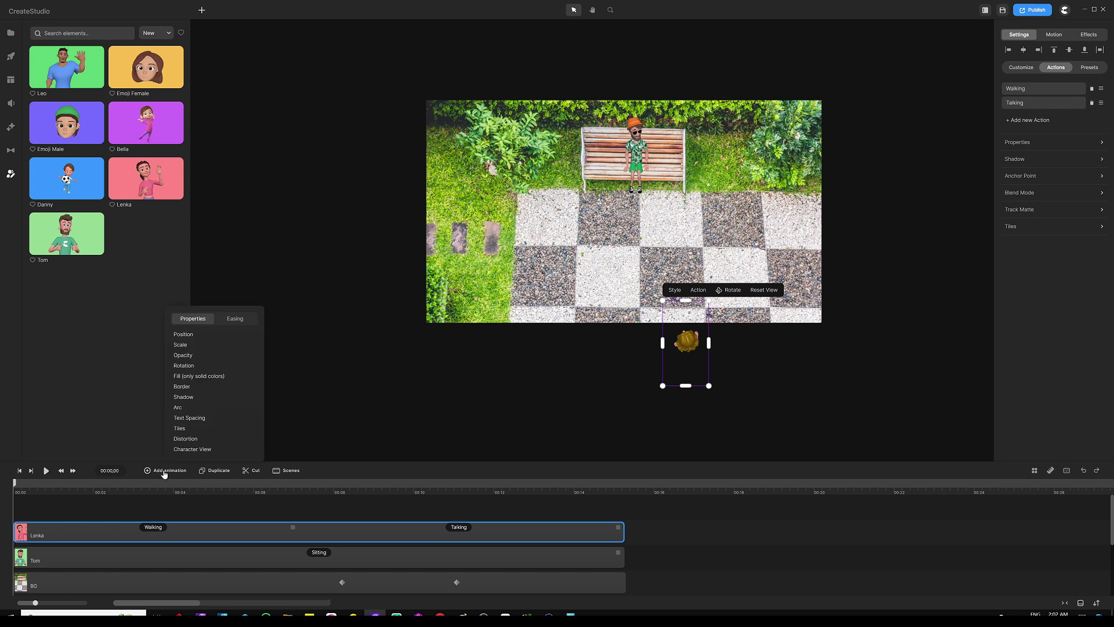
left_click(204, 335)
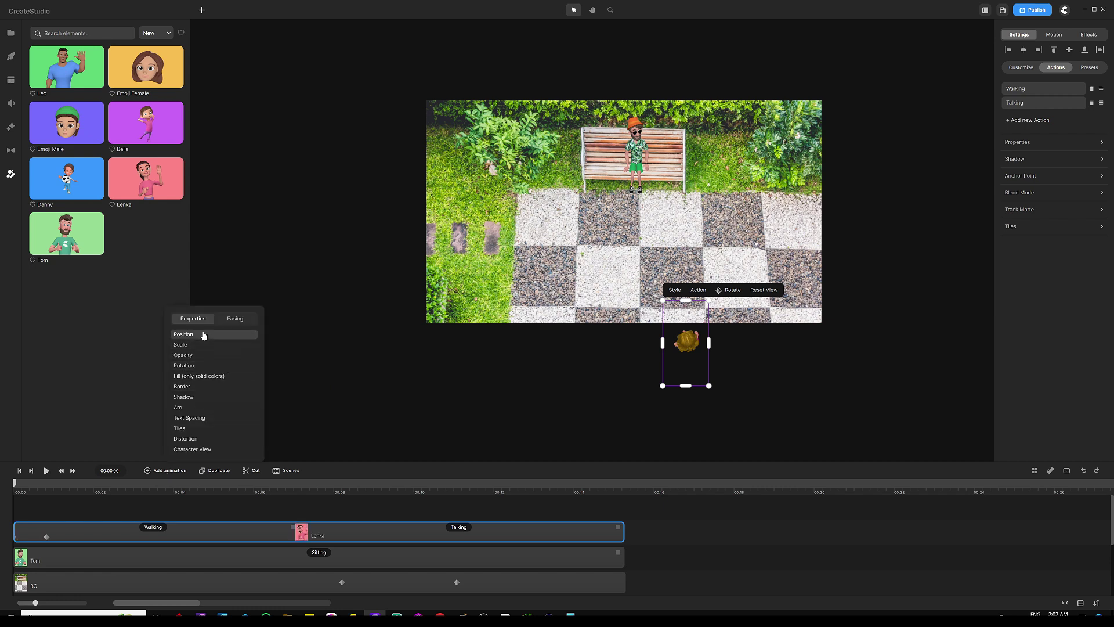
left_click(238, 320)
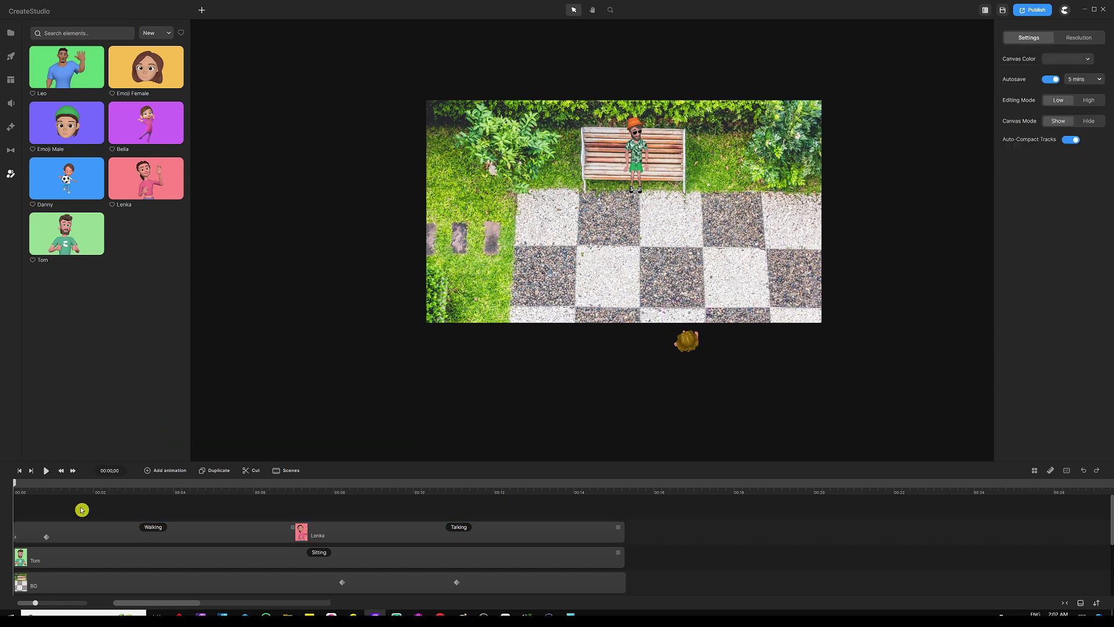
- Move Lenka's second position keyframe to 00:06,21 and place her there on the paving in front of Tom
left_click(48, 536)
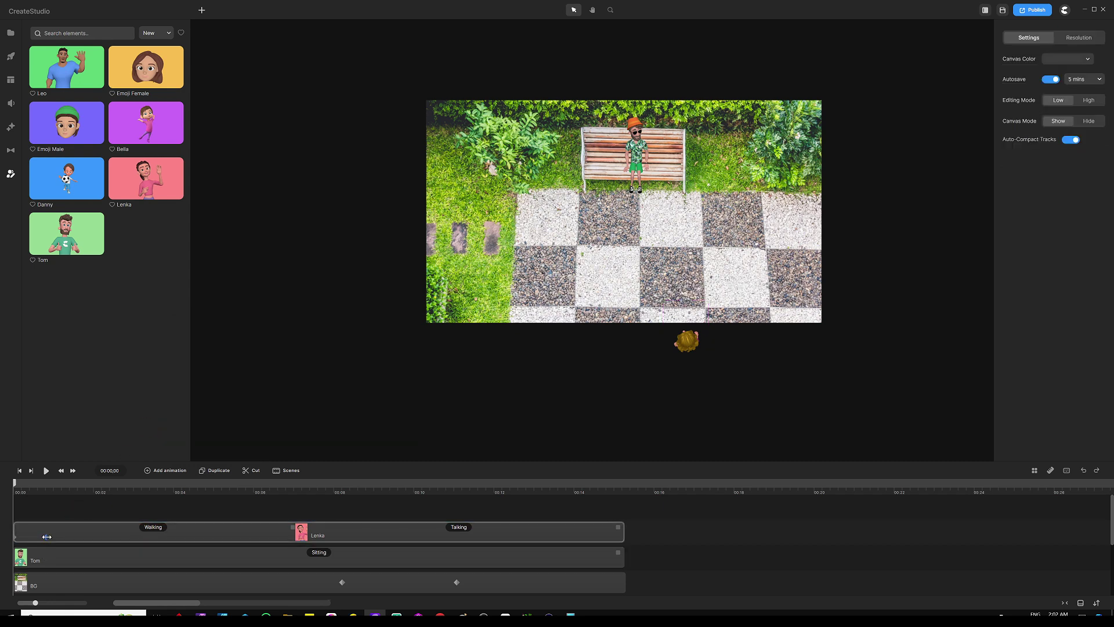
left_click_drag(46, 537, 115, 534)
left_click_drag(281, 537, 280, 536)
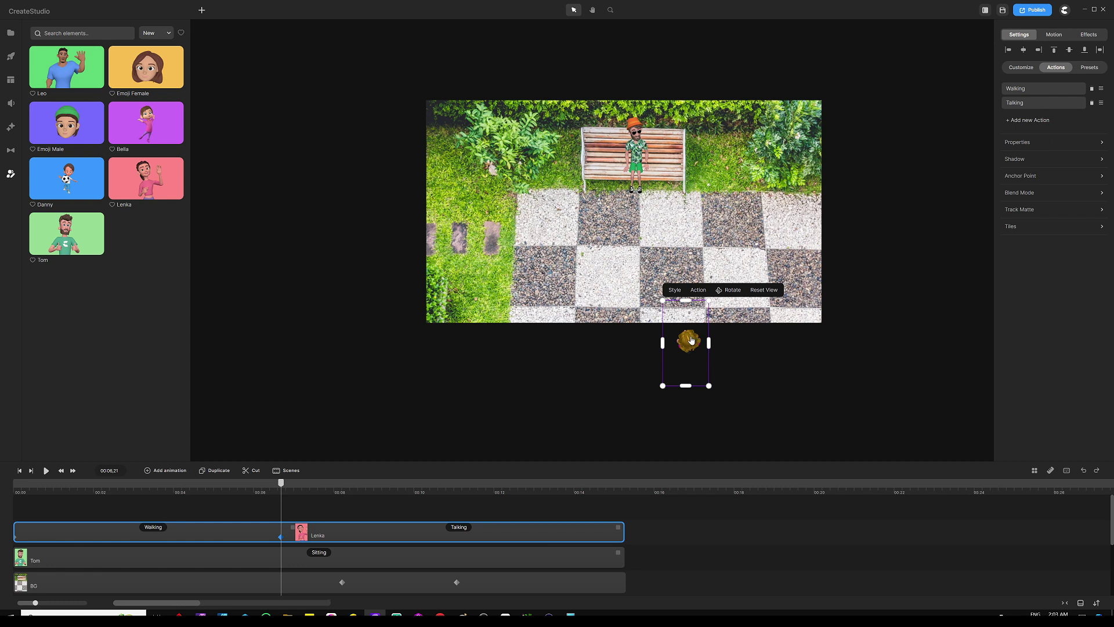
left_click_drag(690, 345, 657, 198)
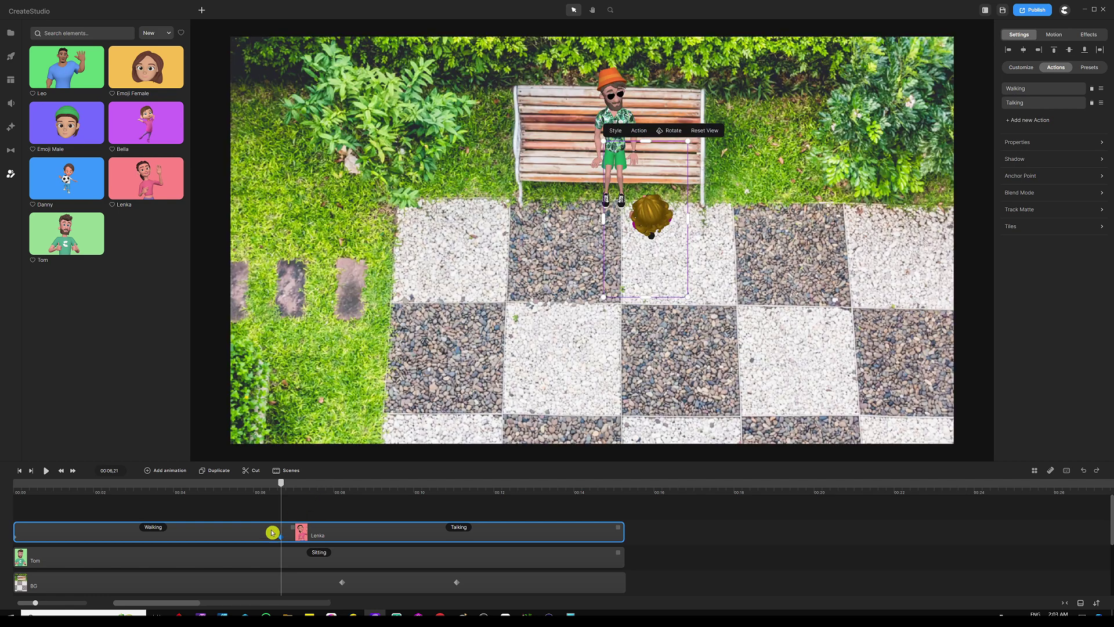
- Play the scene from the start to review Lenka's walk to the bench
left_click_drag(282, 484, 14, 483)
key("space")
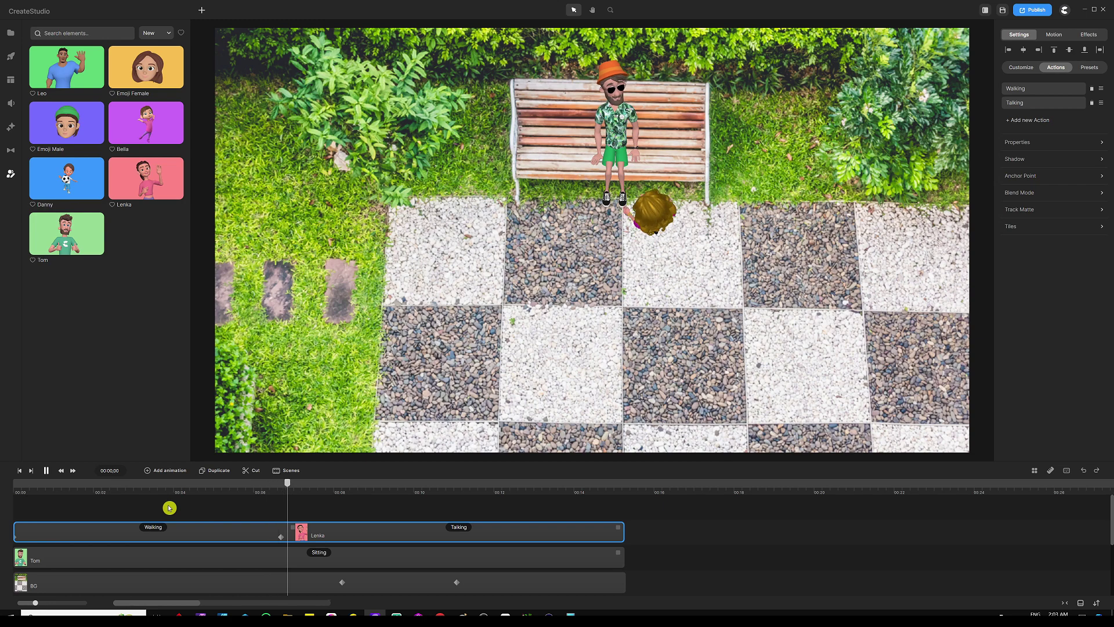
key("space")
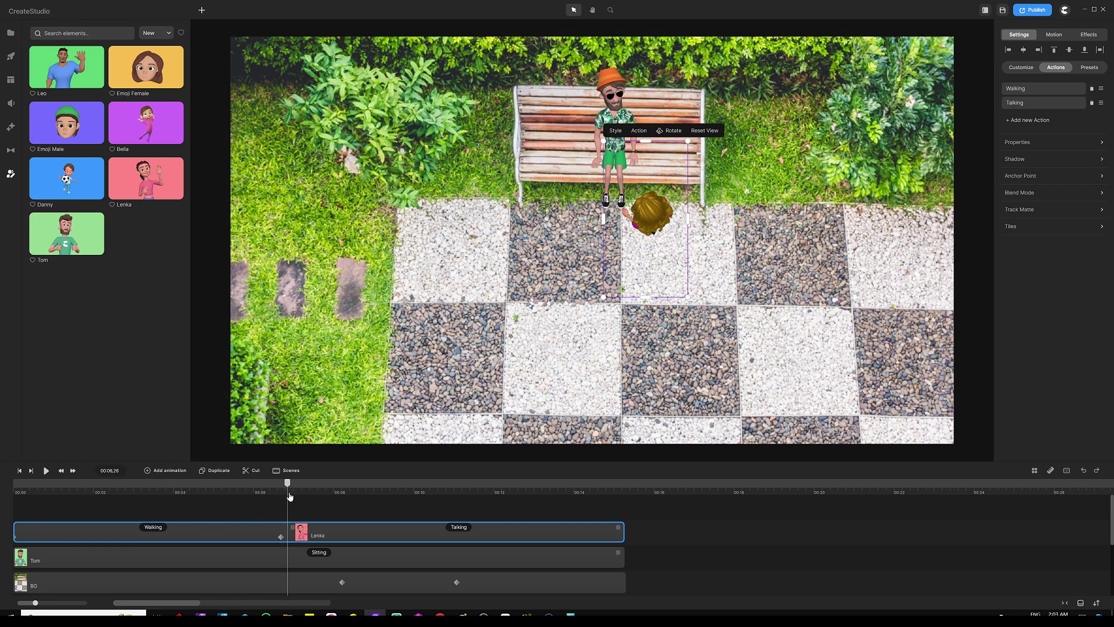
- Place the playhead on the background's first keyframe at 00:08,07 and enlarge the timeline area to show all layers
left_click_drag(290, 487, 343, 484)
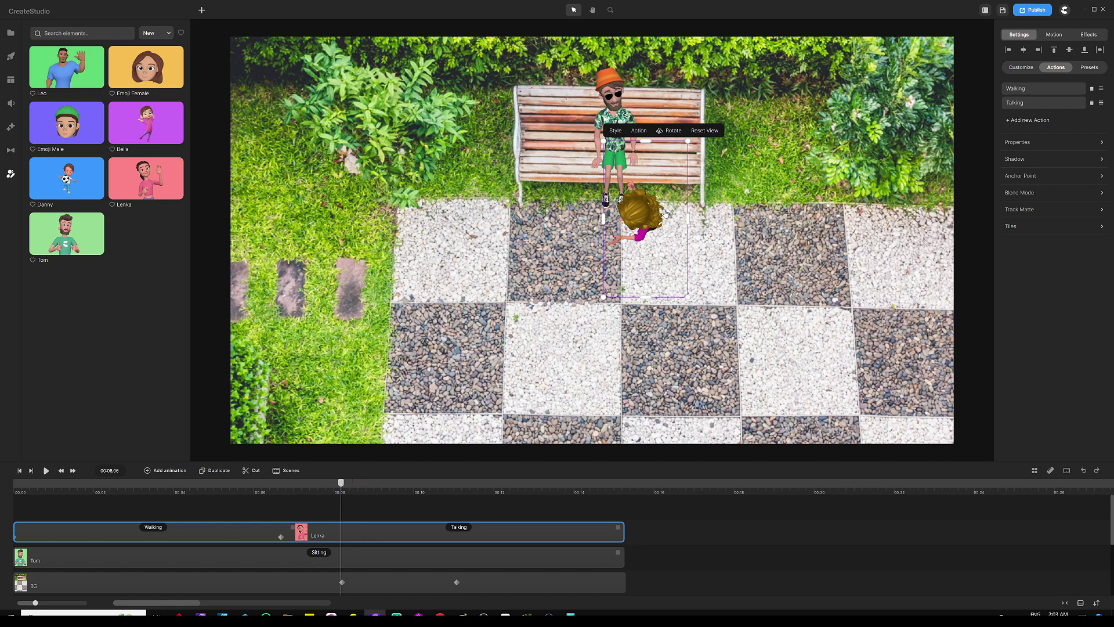
left_click(344, 468)
left_click(390, 518)
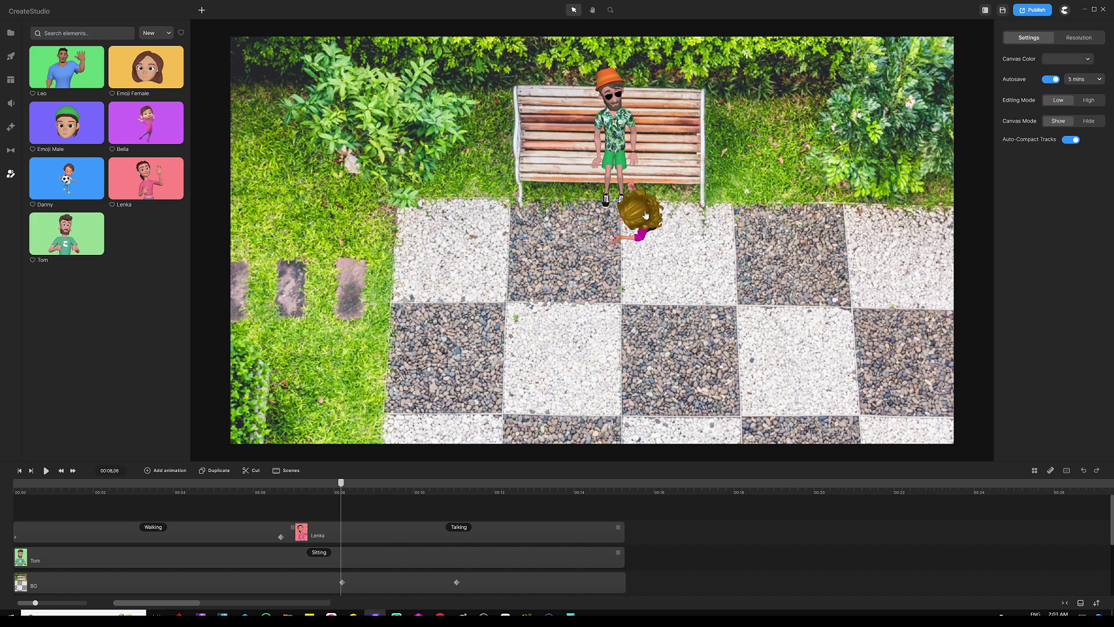
left_click_drag(340, 489, 342, 488)
left_click_drag(421, 460, 420, 418)
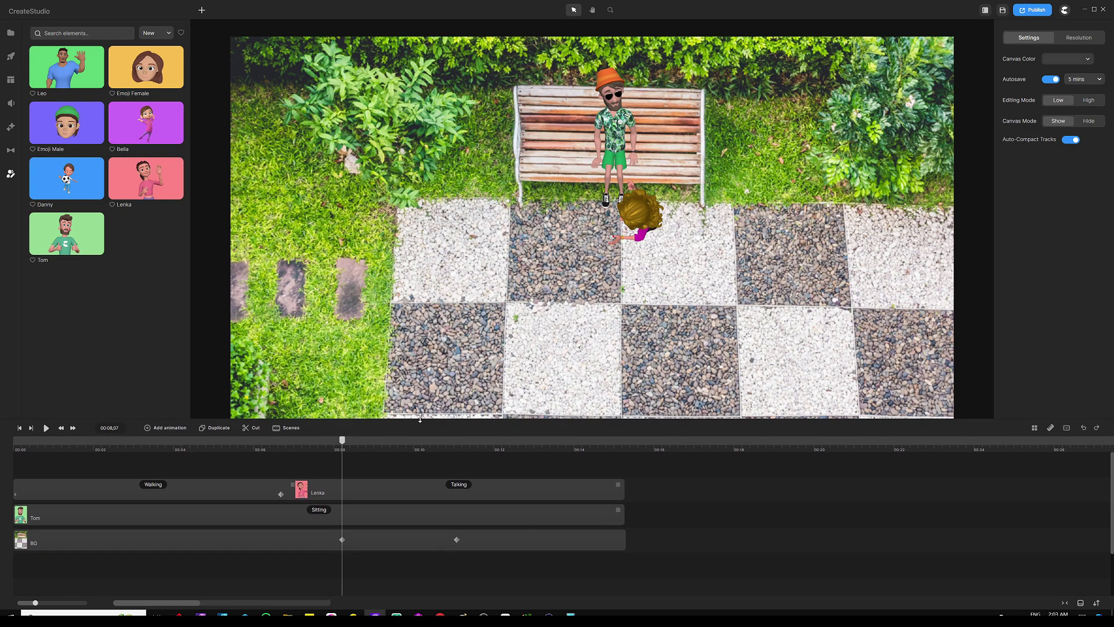
left_click(415, 544)
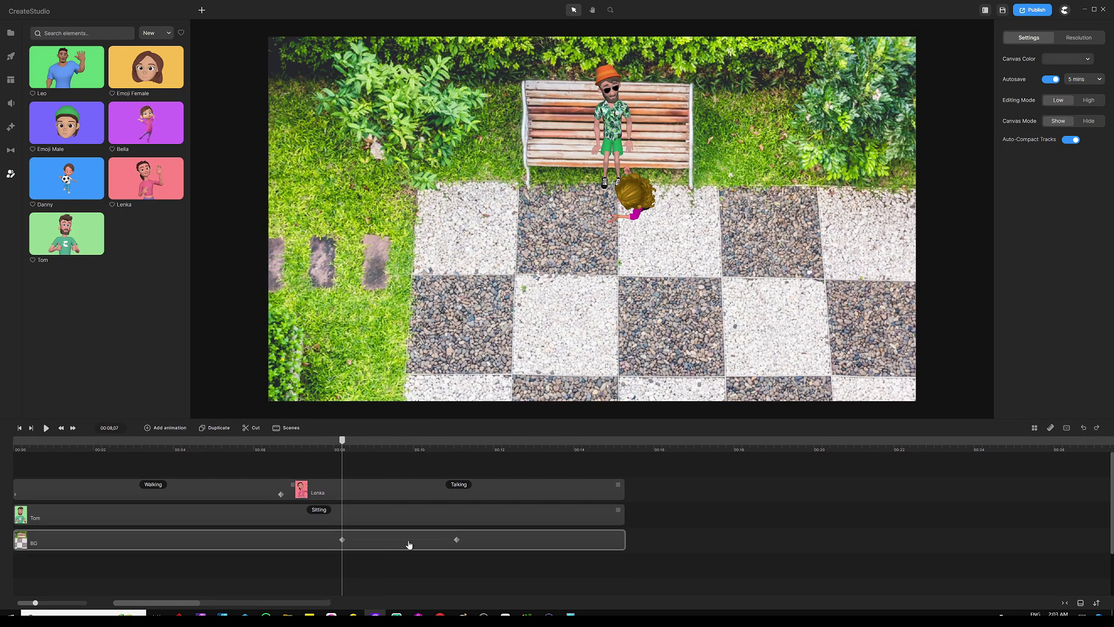
left_click(342, 540)
left_click(341, 541)
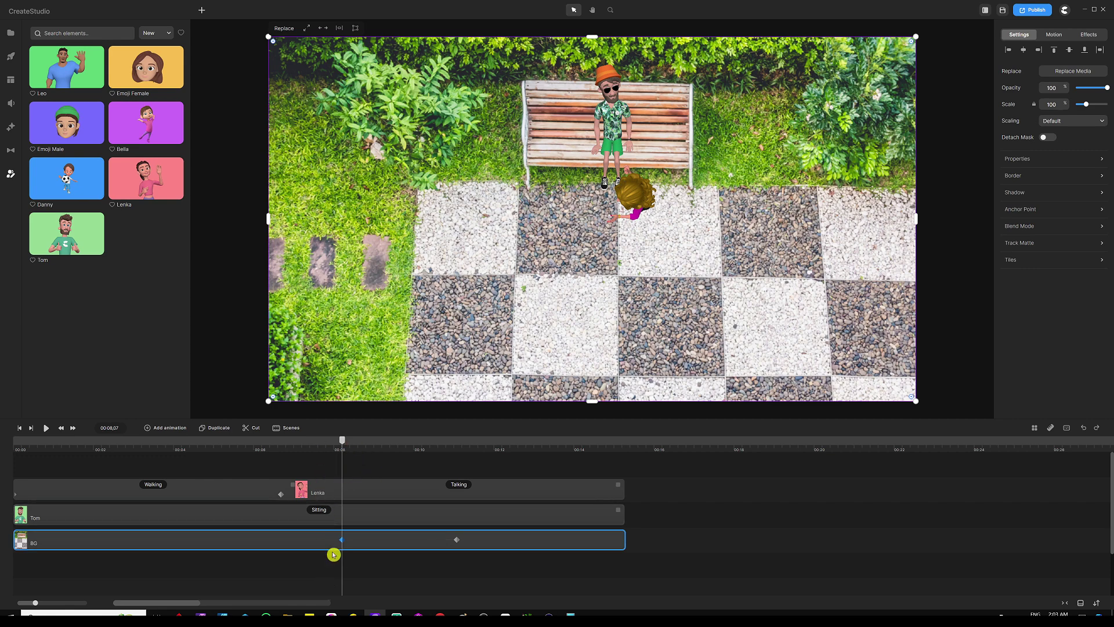
left_click(358, 568)
- Add a Smooth animation to Tom at 00:08,07 covering Position, Scale and Character View
left_click(372, 515)
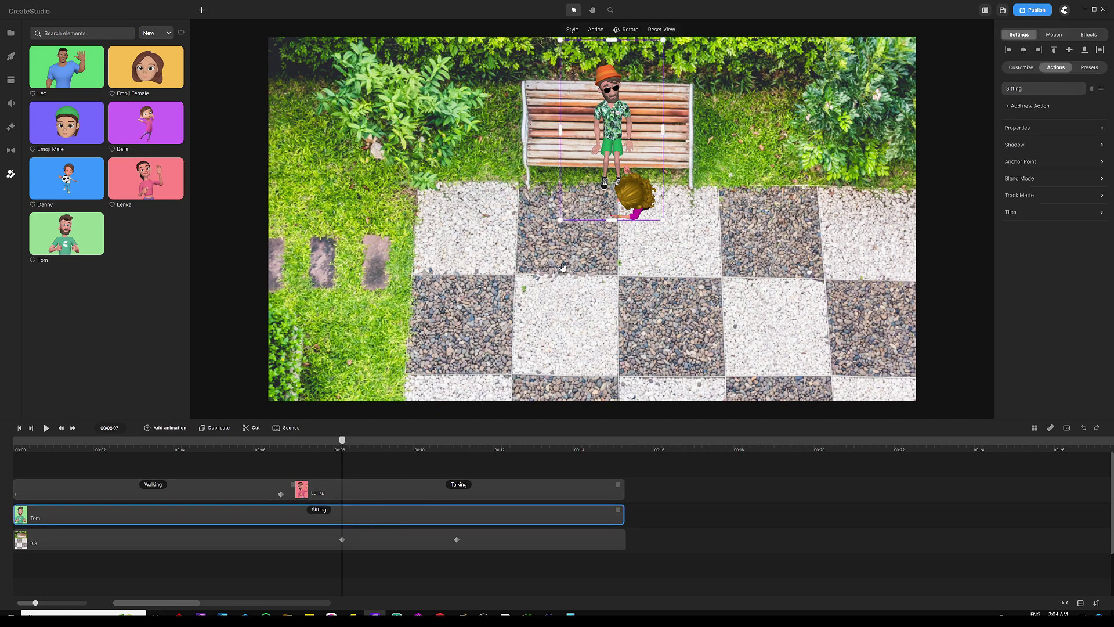
left_click(394, 439)
left_click(170, 428)
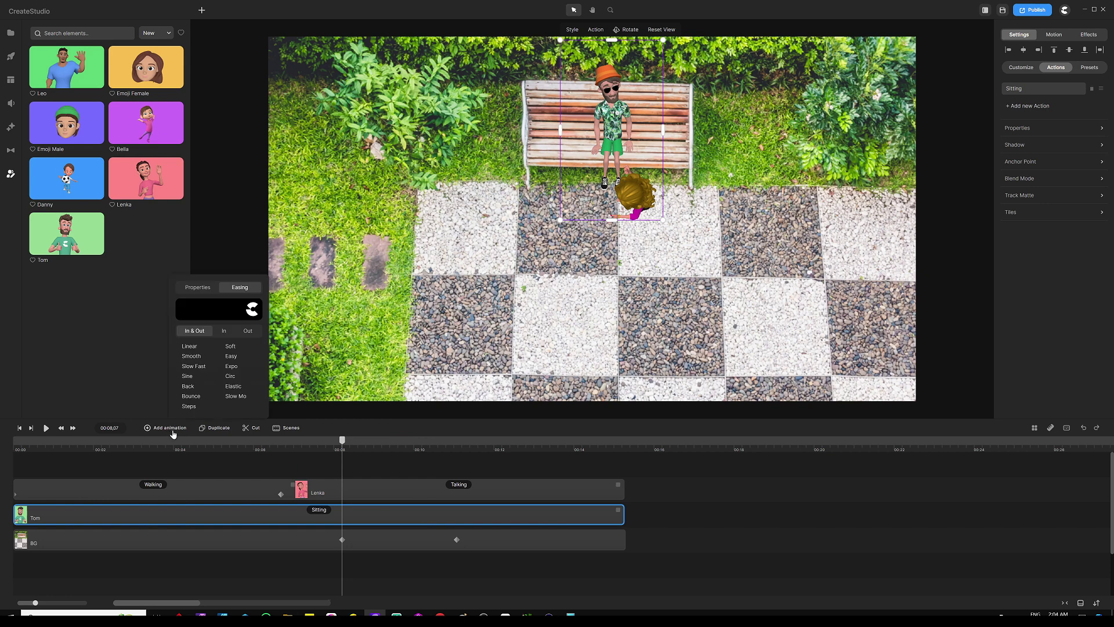
left_click(194, 357)
left_click(205, 288)
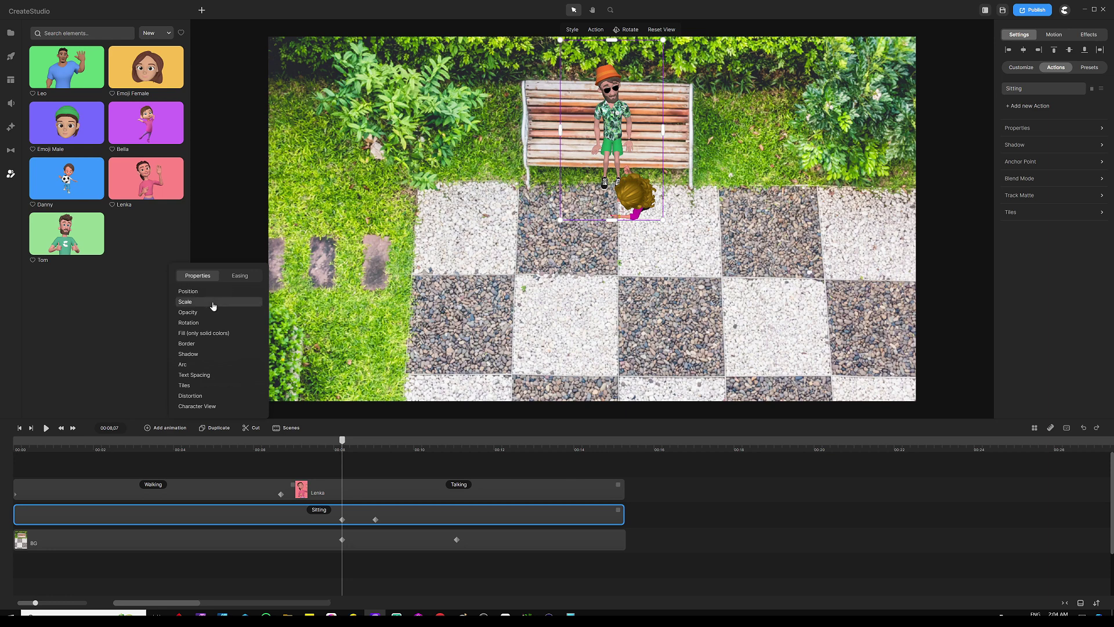
left_click(198, 302)
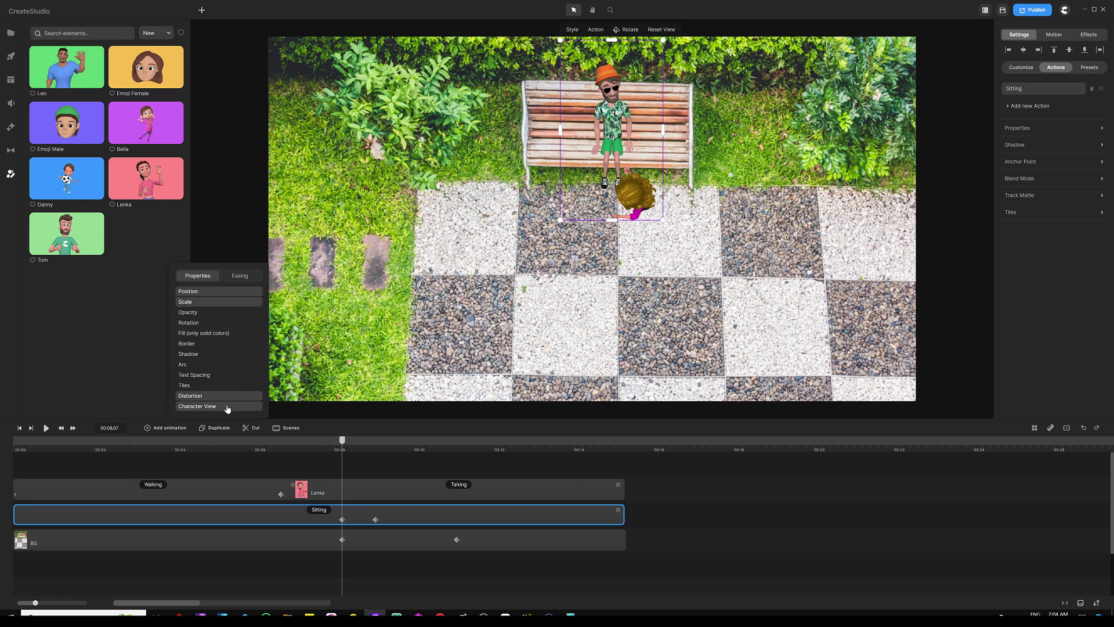
left_click(370, 465)
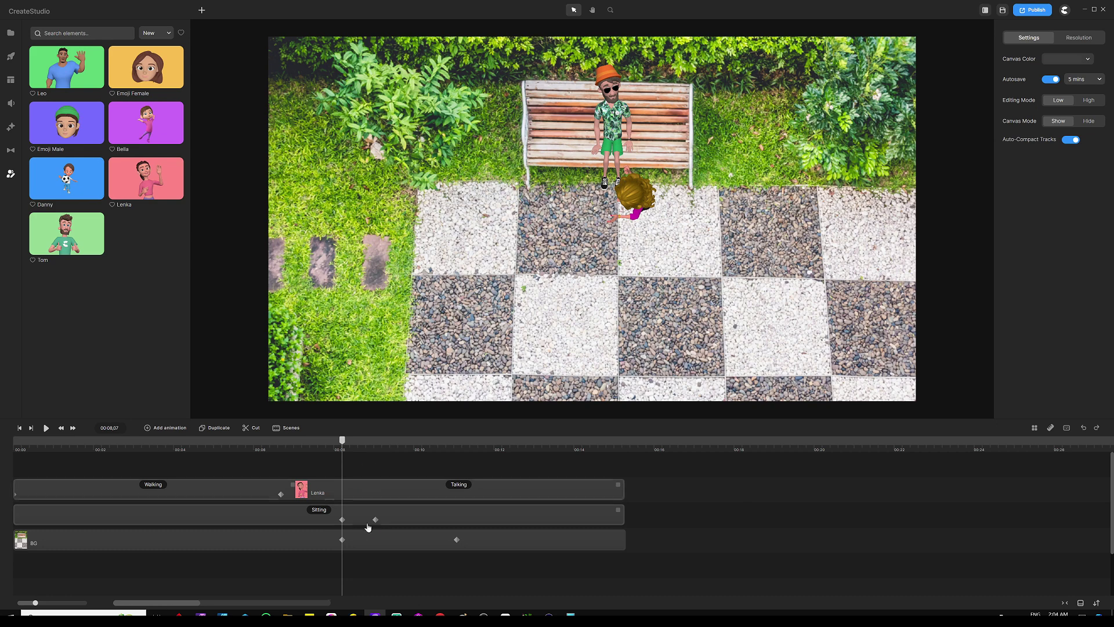
- Align Tom's second keyframe with the background's at 00:11,03, then lower him and shrink him to fit the tilted bench
left_click(454, 519)
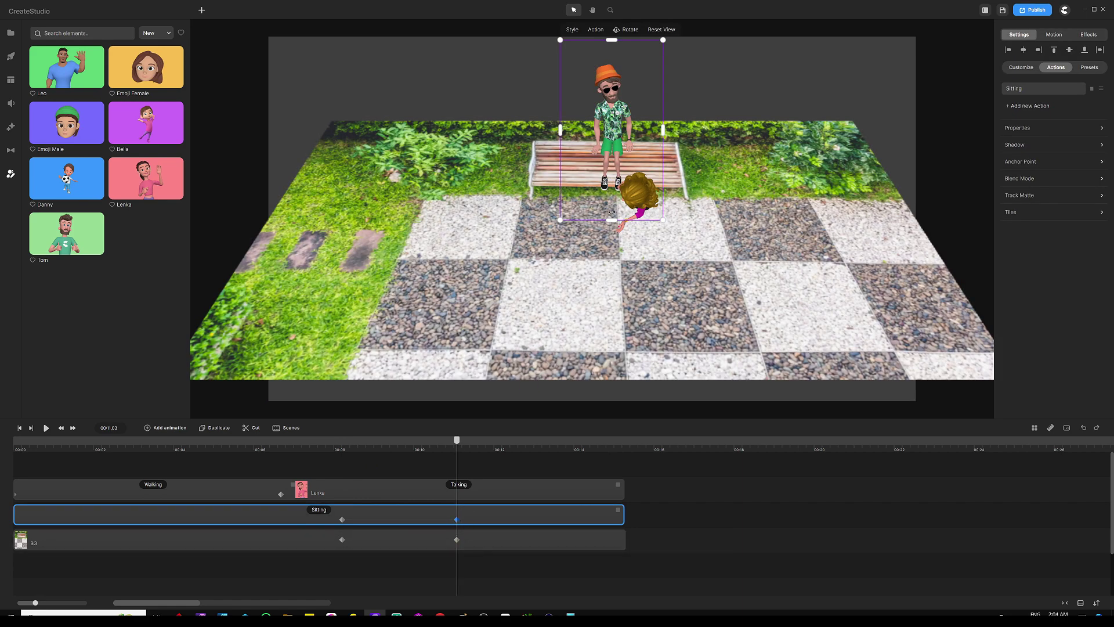
left_click_drag(617, 94, 613, 120)
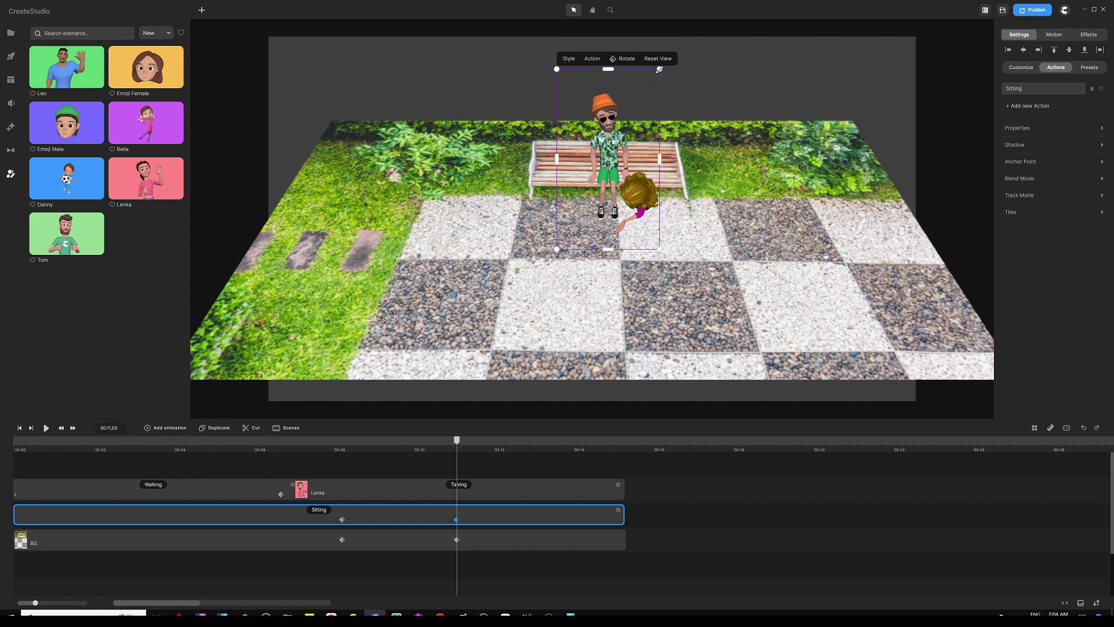
left_click_drag(659, 70, 639, 106)
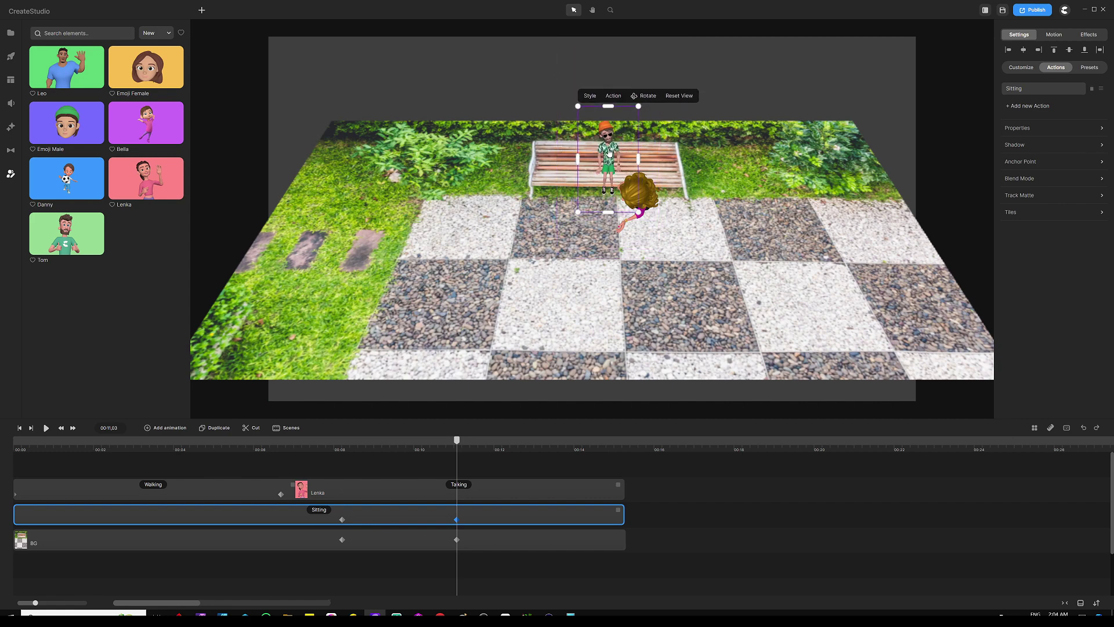
- Fine-tune Tom's seat on the tilted bench and rotate him in 3D to match the background's new perspective
scroll(607, 150, "up", 5)
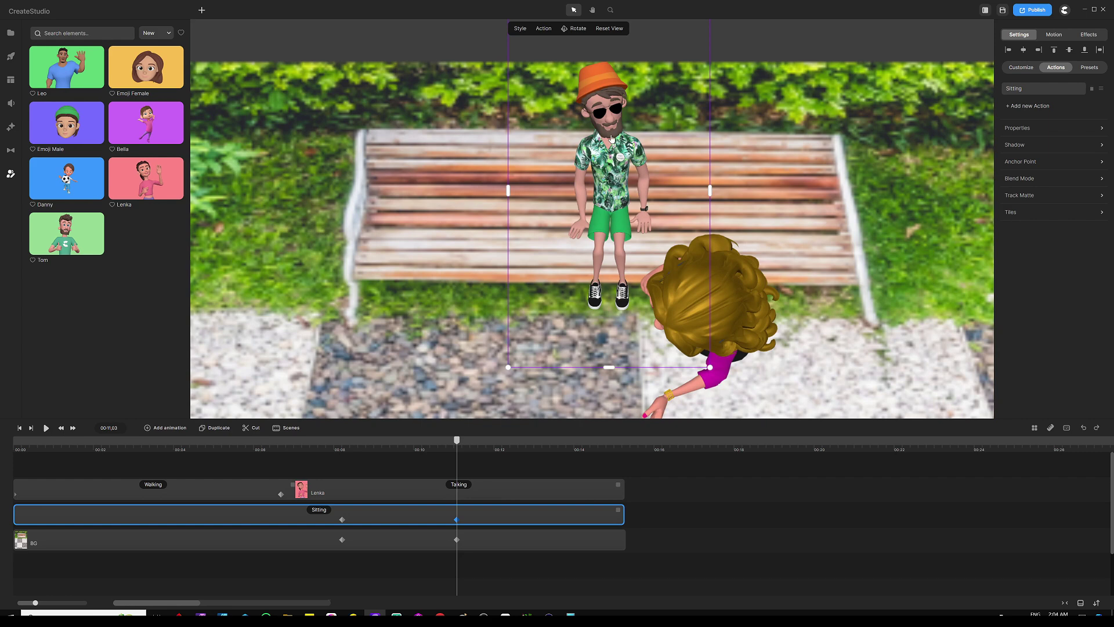
left_click_drag(612, 138, 605, 151)
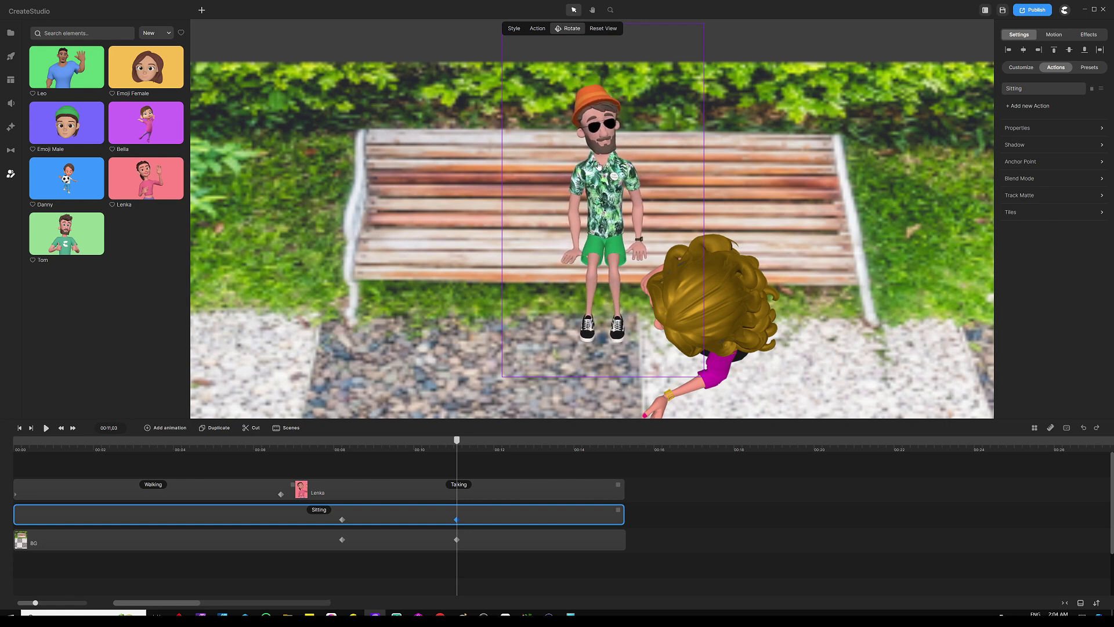
left_click(572, 27)
scroll(584, 105, "down", 3)
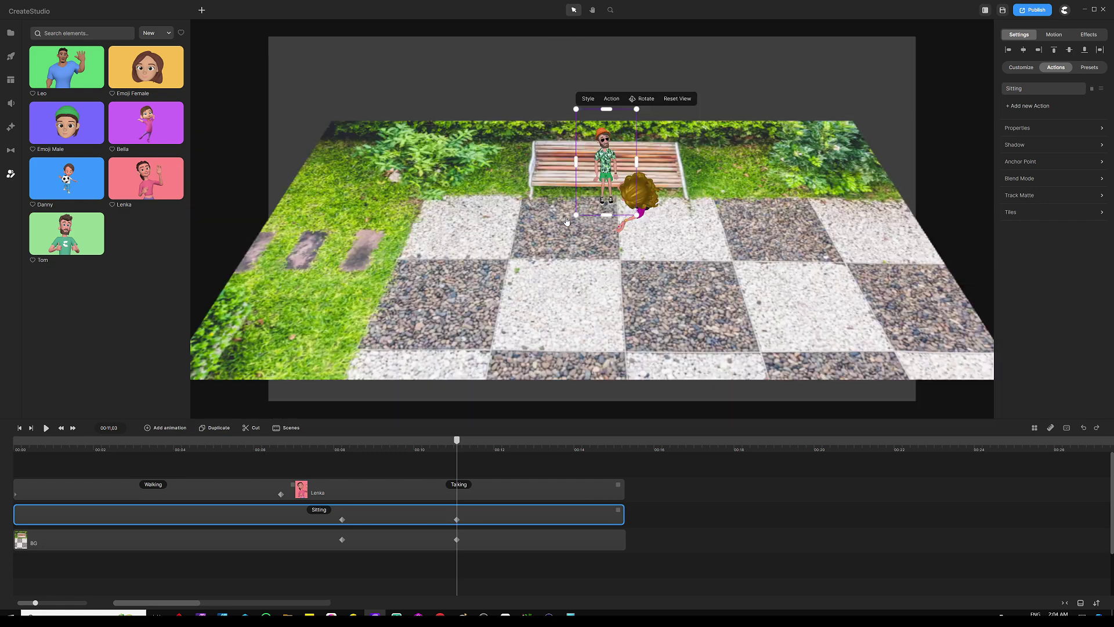
- Scrub back through Tom's tilt animation and place the playhead on Lenka's last position keyframe at 00:06,21
left_click_drag(463, 446, 343, 419)
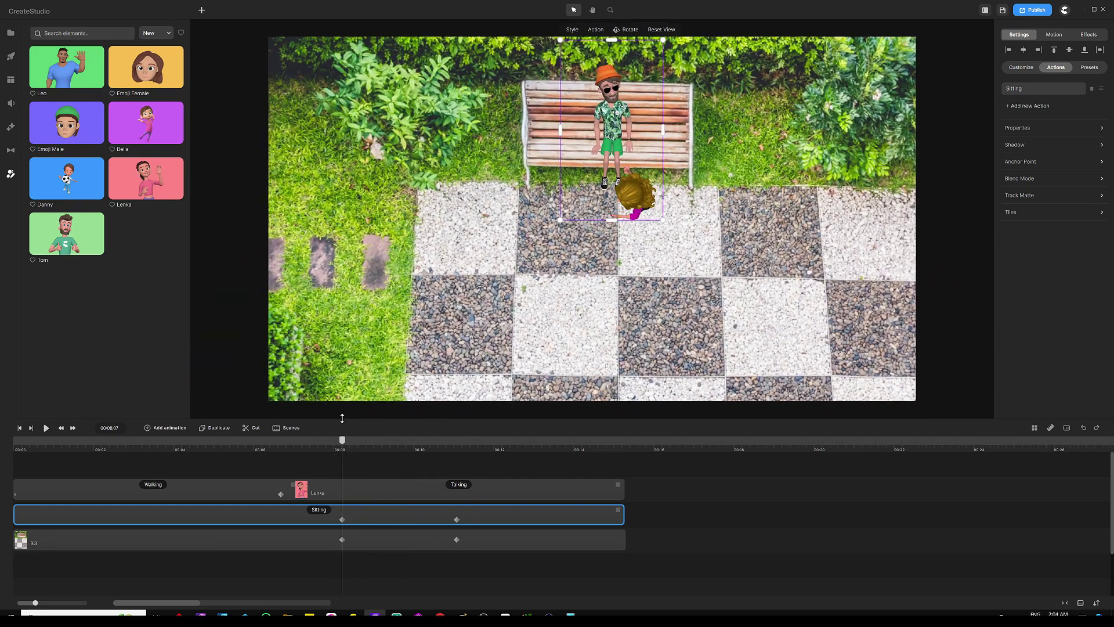
left_click(421, 463)
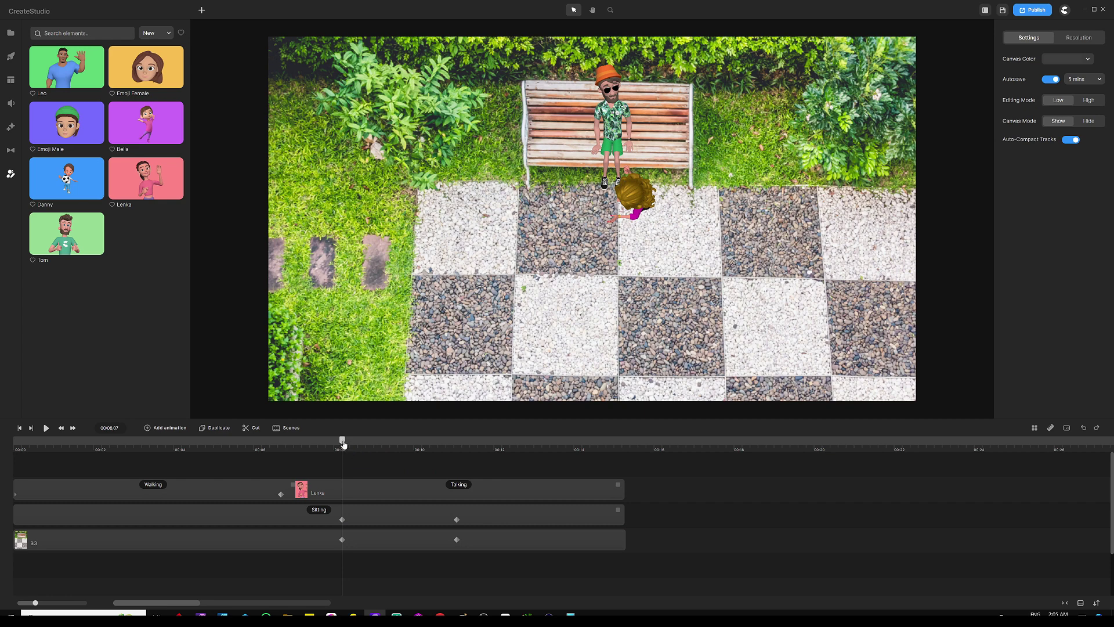
left_click_drag(343, 444, 282, 440)
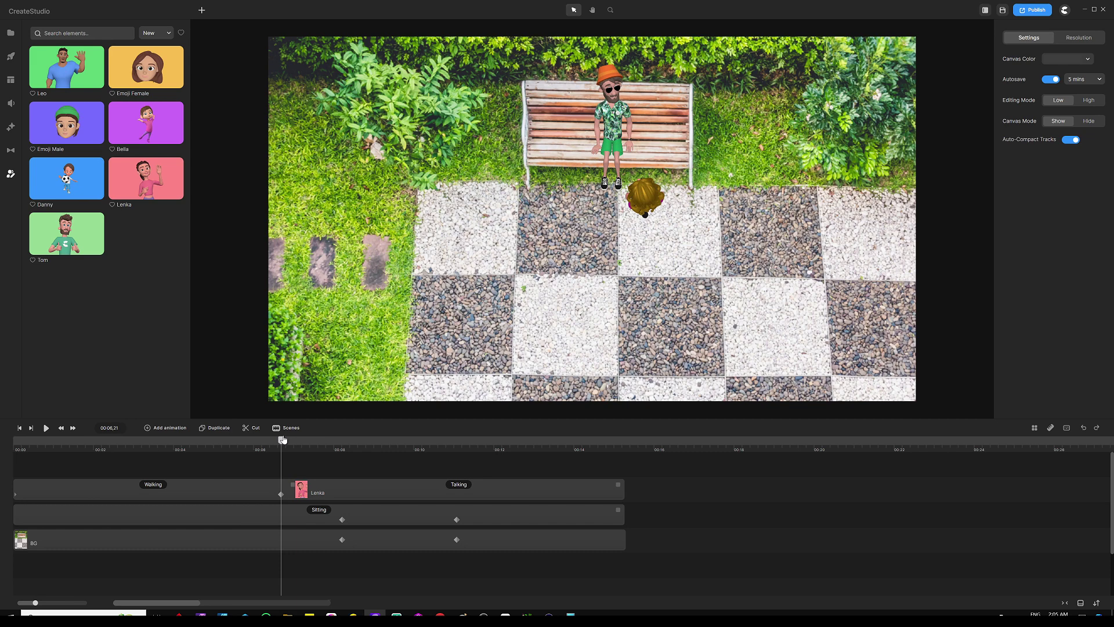
- Add a Character View animation to Lenka at 00:06,21 with Smooth easing
left_click(289, 490)
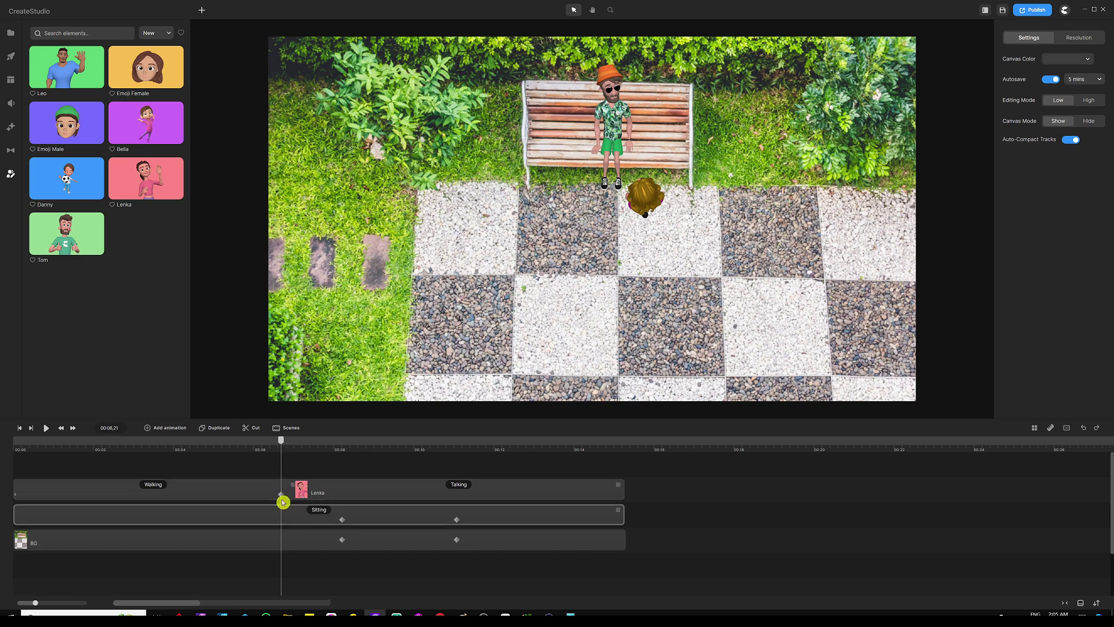
left_click(284, 491)
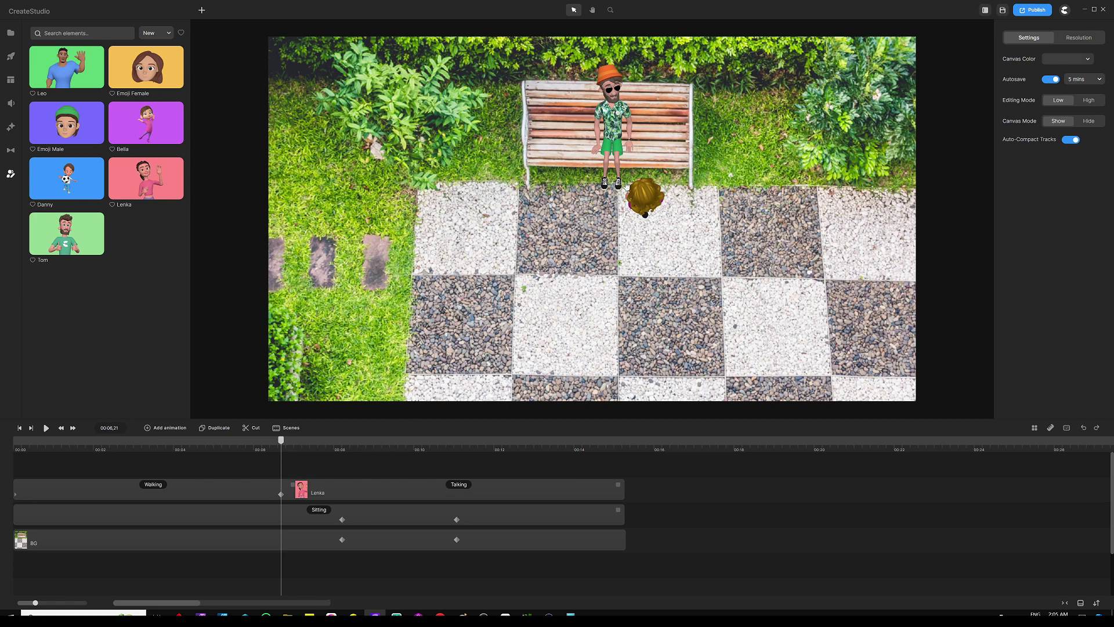
left_click(342, 489)
left_click(343, 489)
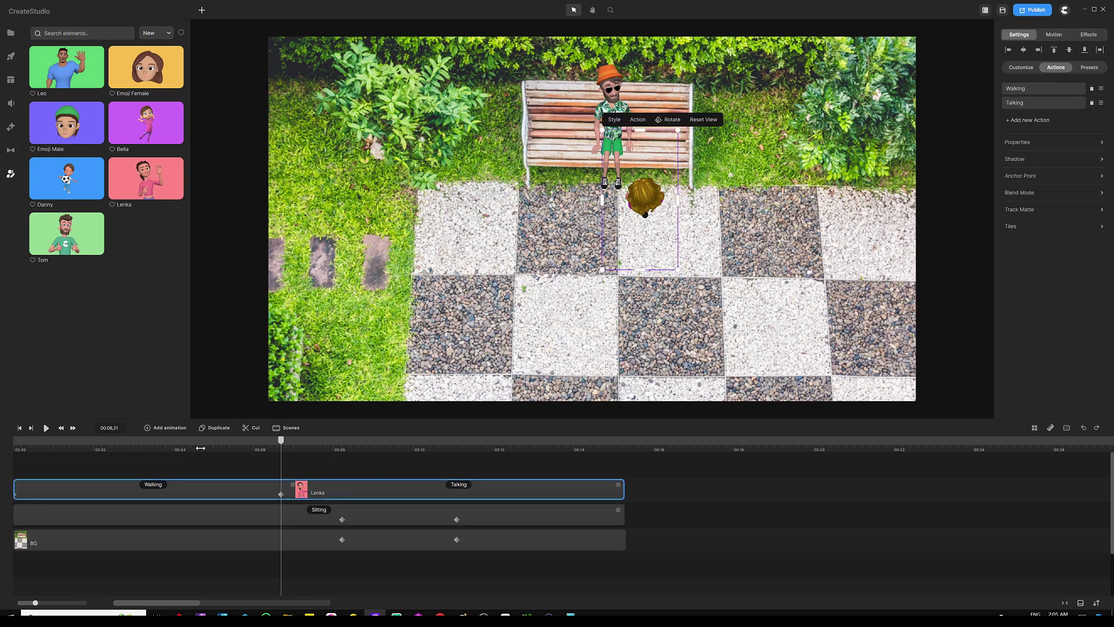
left_click(167, 430)
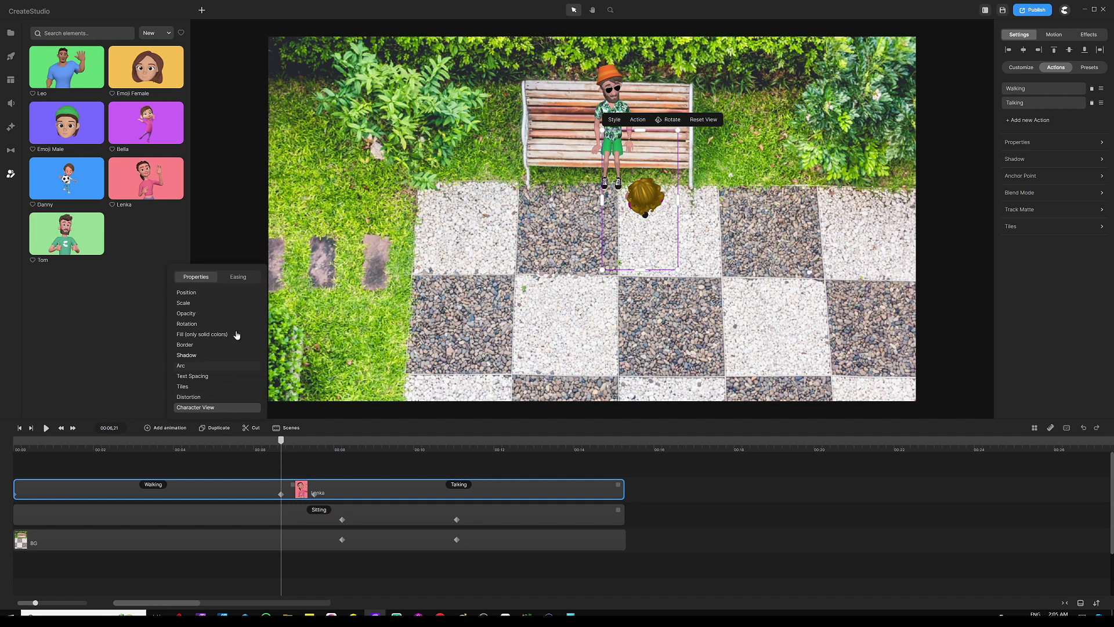
left_click(243, 278)
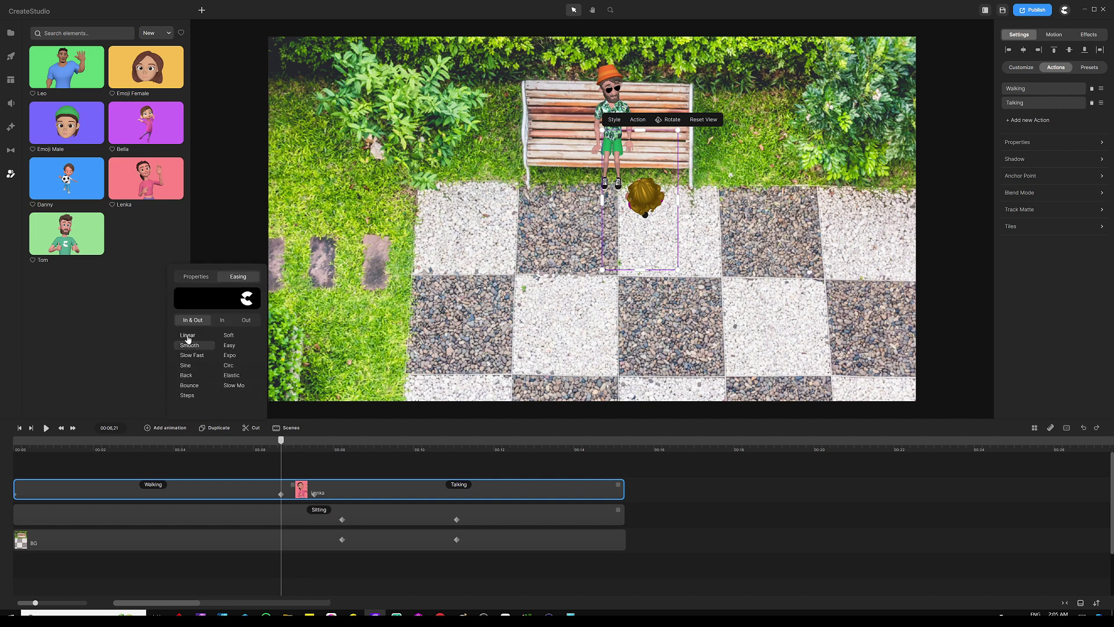
left_click(303, 462)
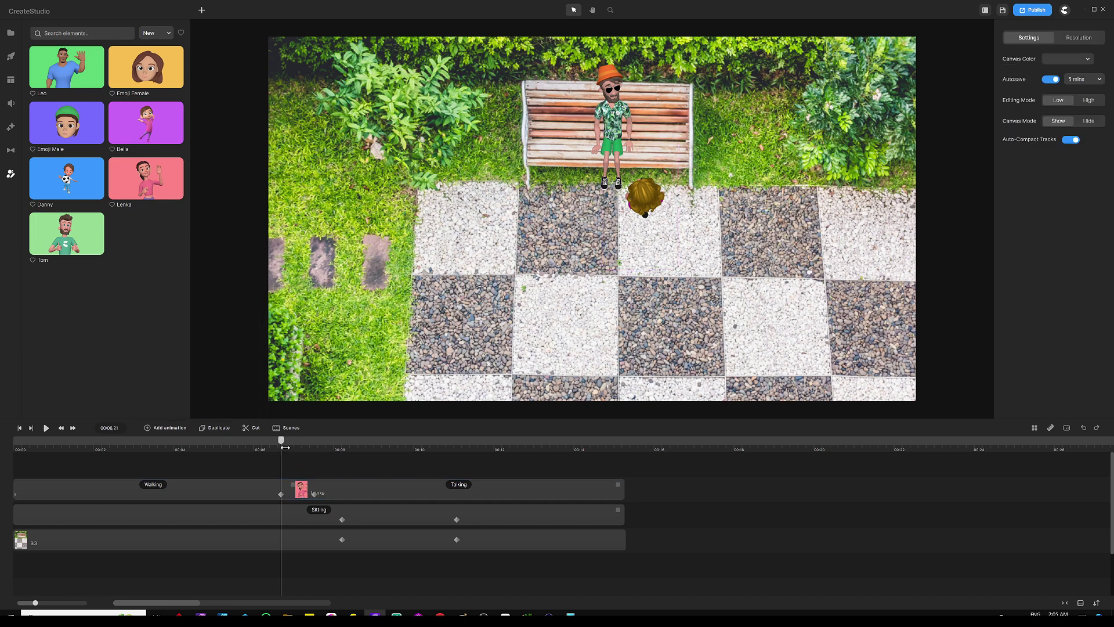
- Rotate Lenka in 3D at her new ending keyframe so she faces Tom, and place the playhead at 00:08,07
left_click(315, 494)
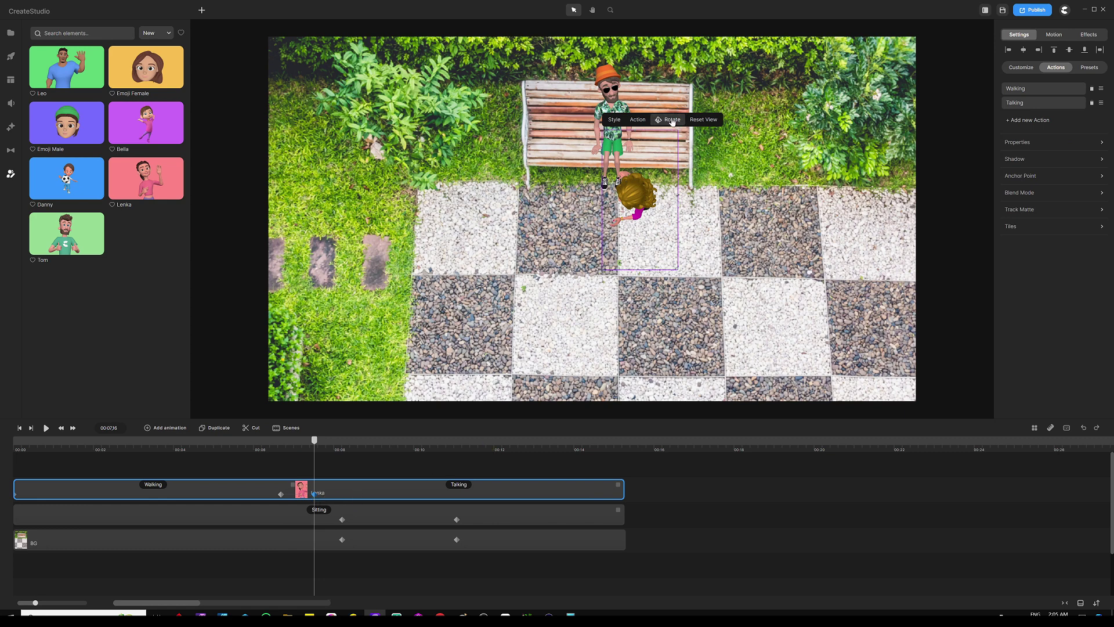
left_click_drag(641, 218, 550, 208)
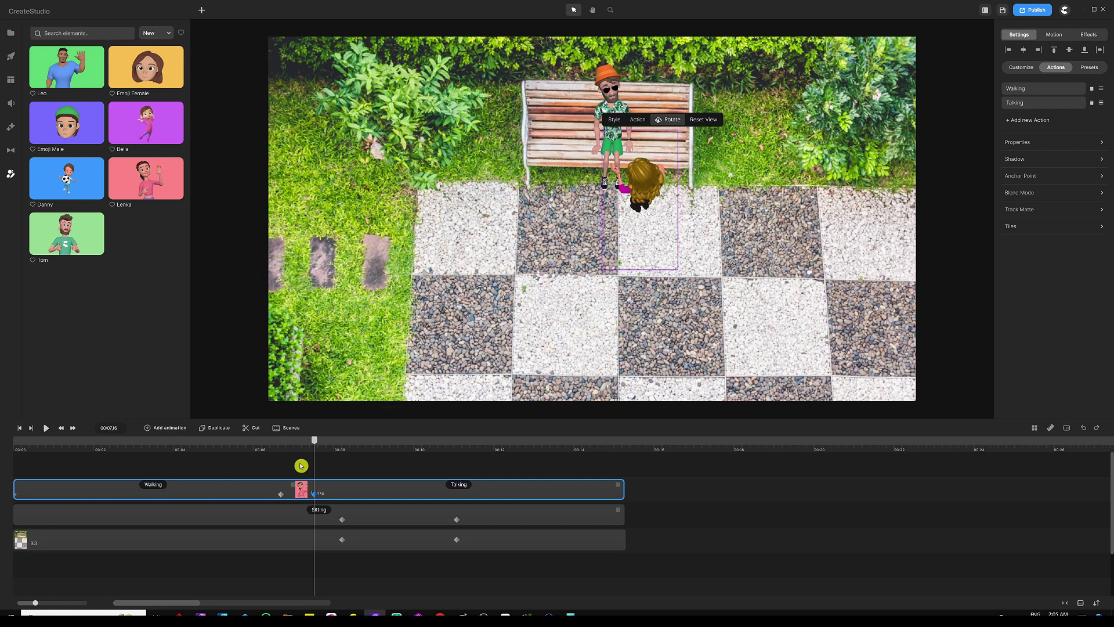
left_click_drag(314, 442, 342, 441)
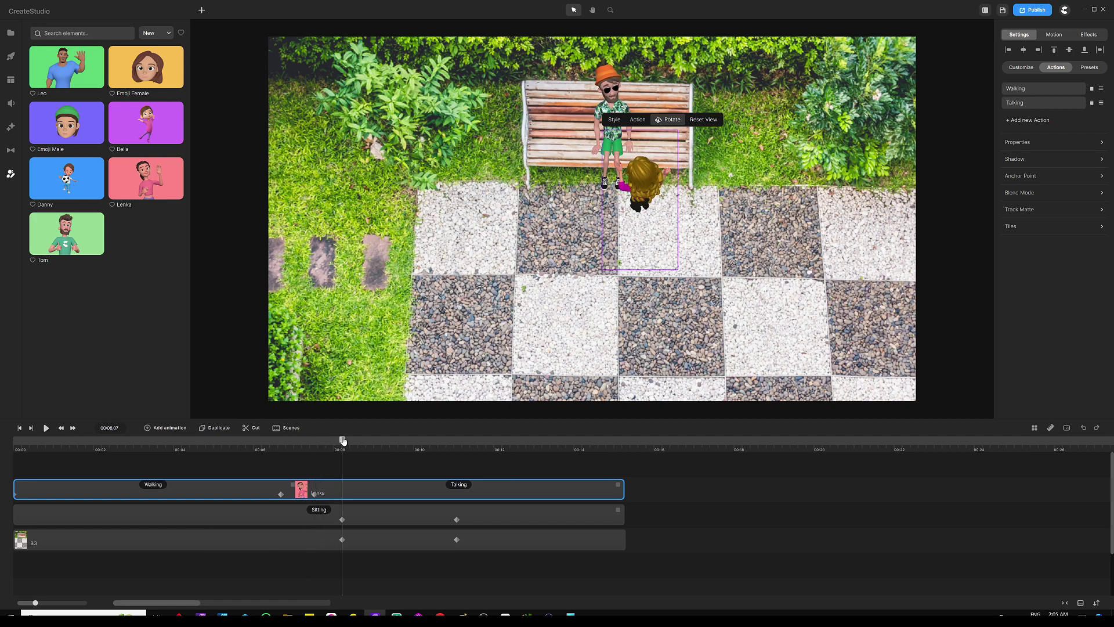
mouse_move(343, 444)
left_mouse_down()
mouse_move(459, 450)
mouse_move(340, 451)
left_mouse_up()
left_click(342, 447)
left_click(383, 468)
left_click(385, 495)
left_click(356, 462)
left_click(348, 543)
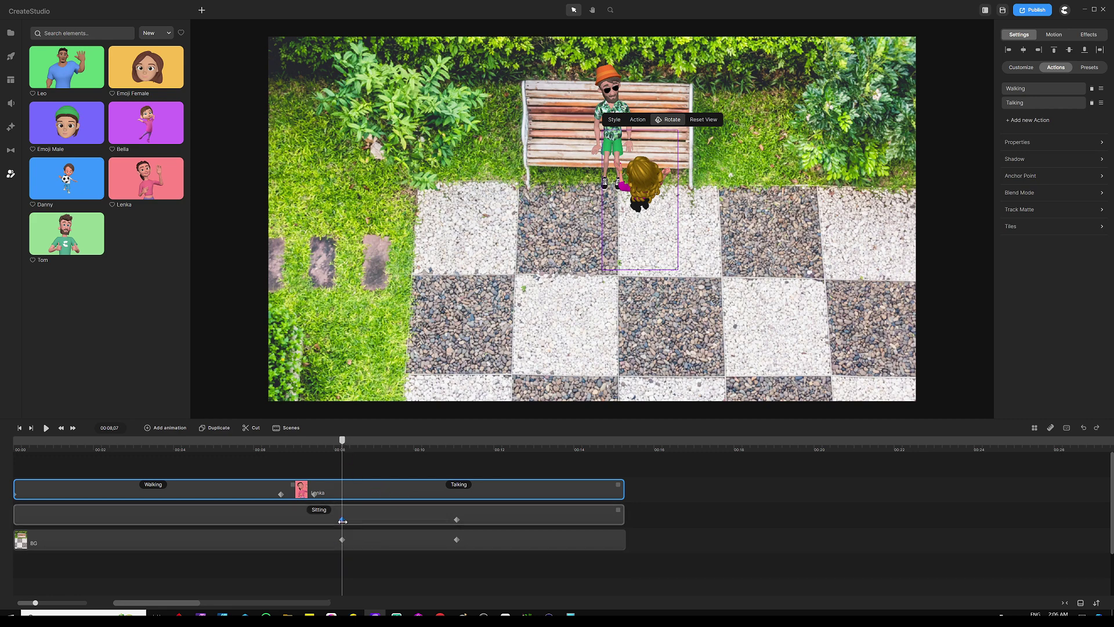
left_click(346, 535)
left_click(349, 493)
left_click(347, 519)
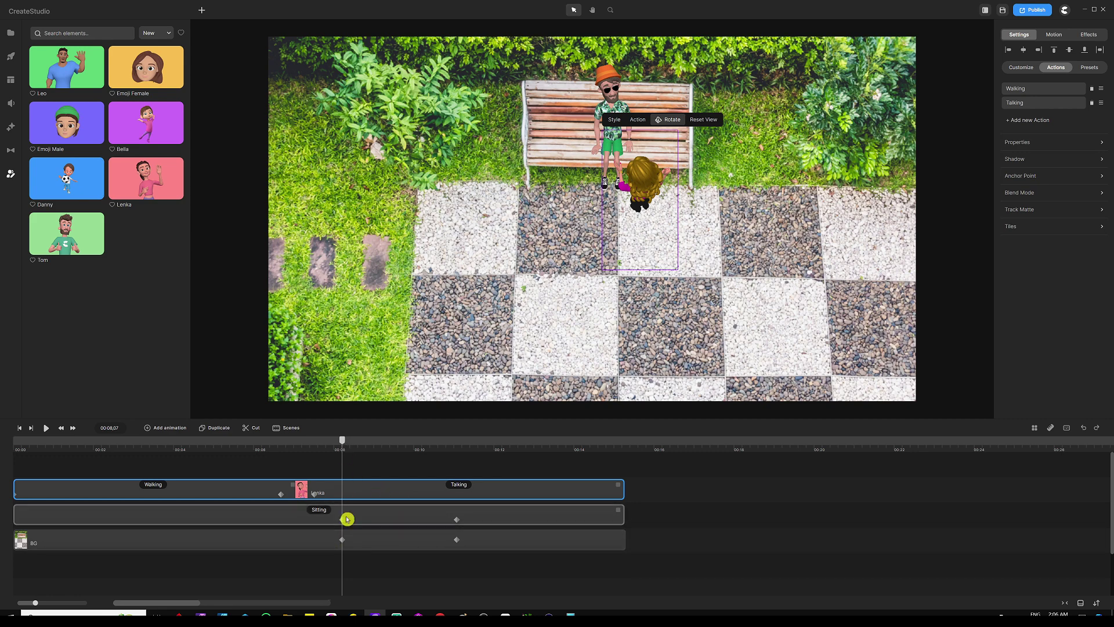
left_click(351, 545)
left_click(370, 477)
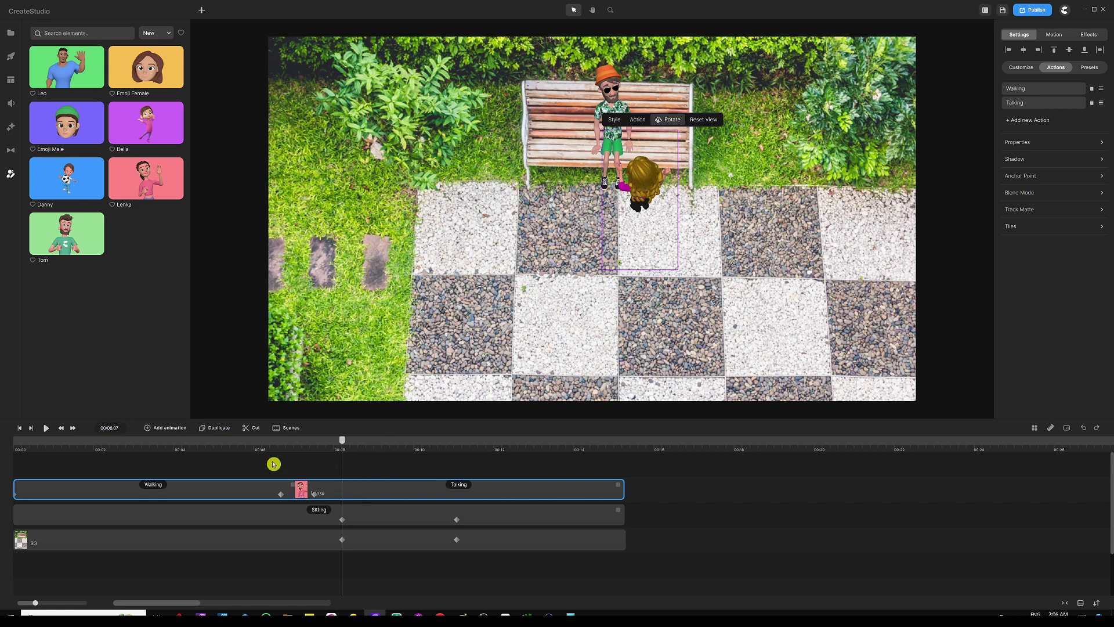
- Add a Smooth animation to Lenka at 00:08,07 covering Position, Scale and Character View
left_click(167, 429)
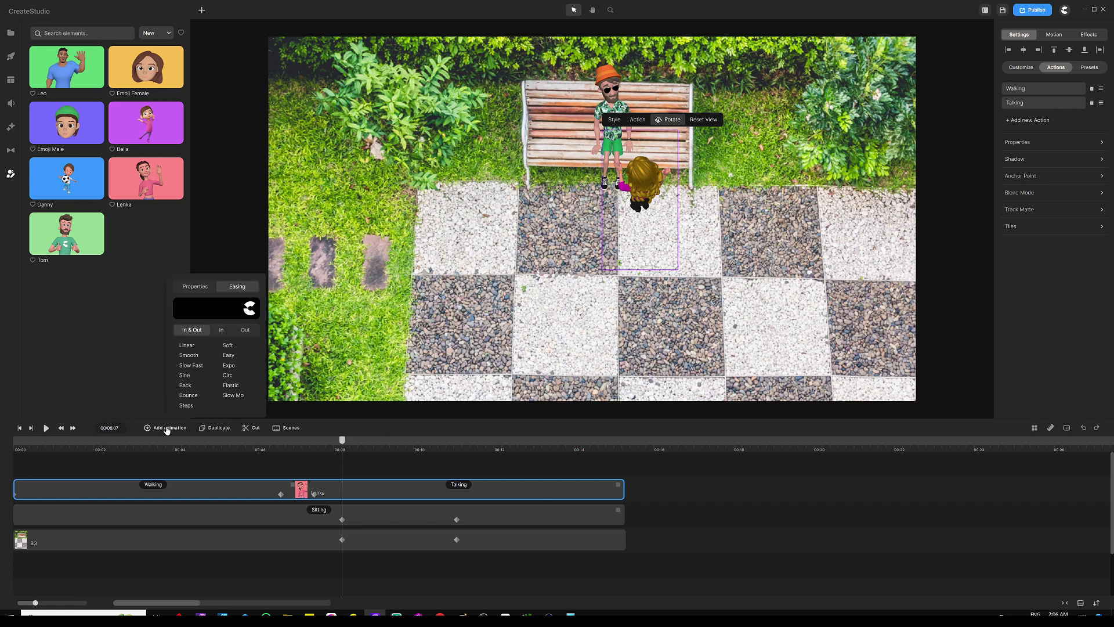
left_click(189, 355)
left_click(197, 287)
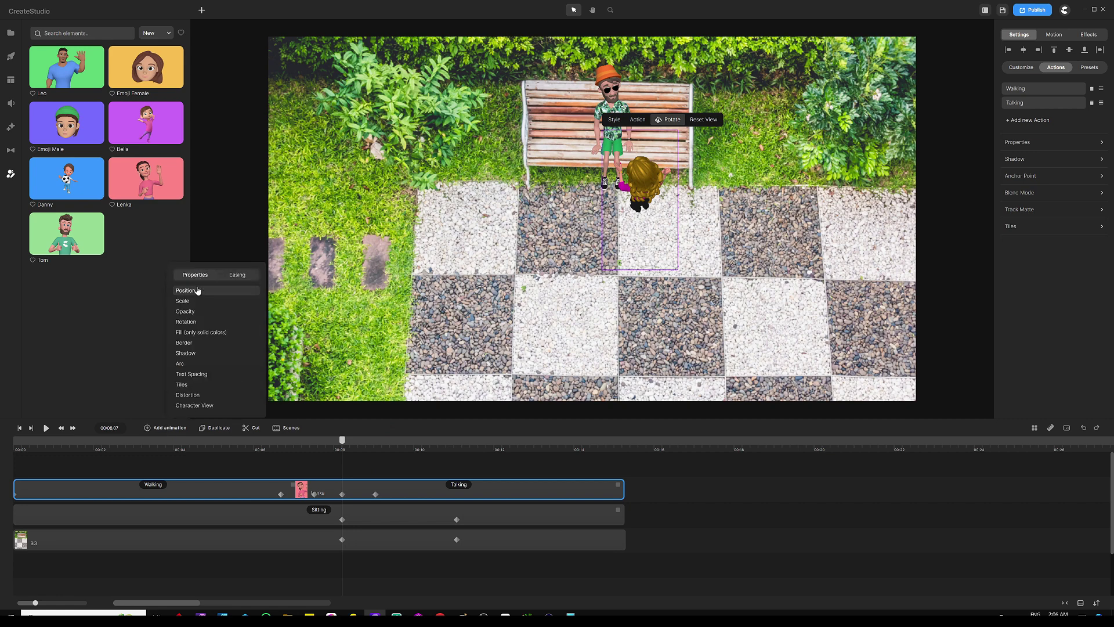
left_click(203, 300)
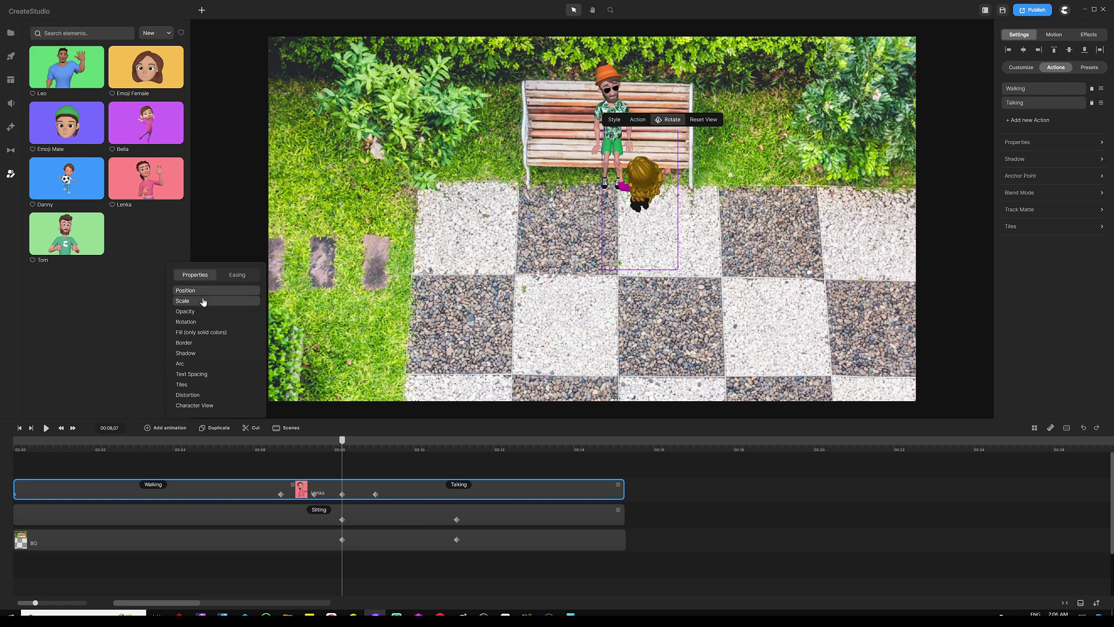
left_click(216, 406)
left_click(333, 478)
- Align Lenka's last keyframe with the background's at 00:11,03 and rotate her in 3D to stand upright, seen from behind
left_click_drag(333, 478, 363, 465)
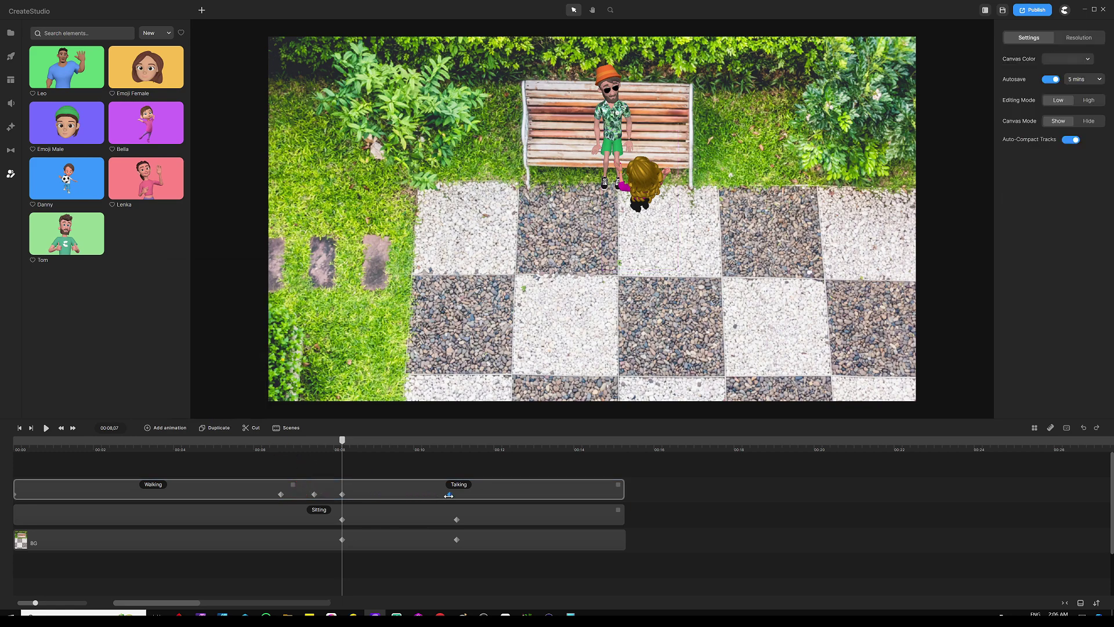
left_click(455, 496)
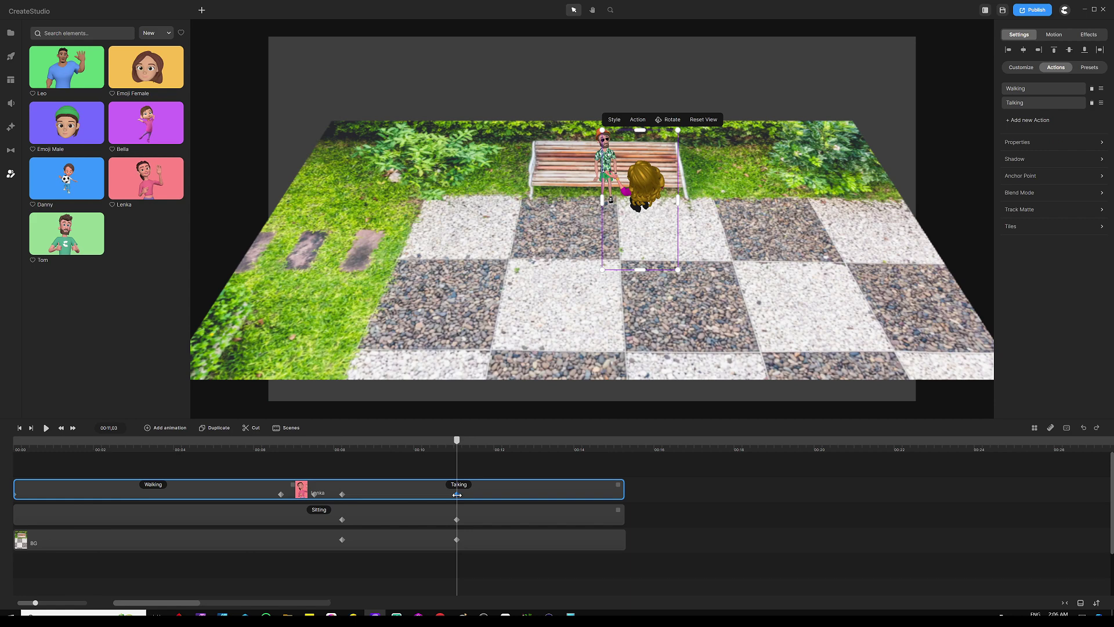
left_click(672, 123)
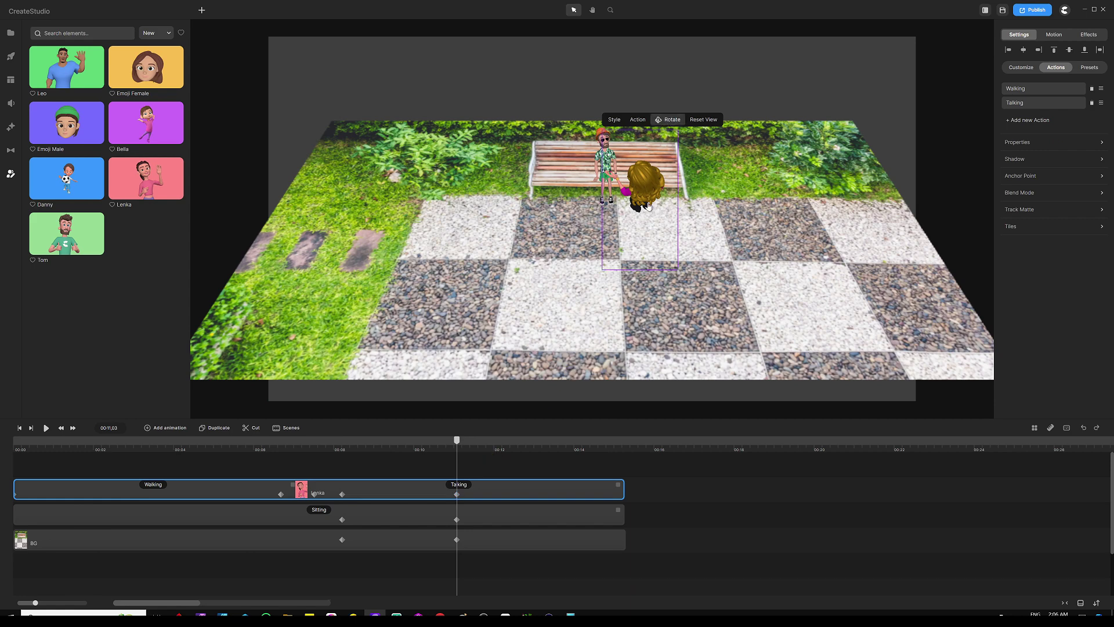
left_click_drag(649, 206, 642, 162)
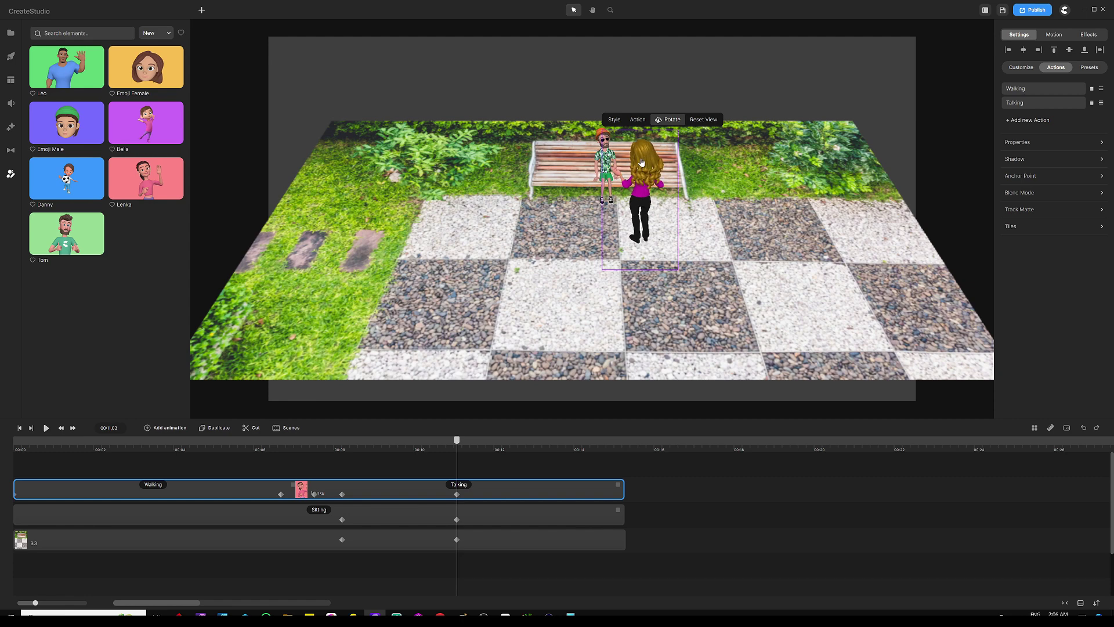
left_click(663, 123)
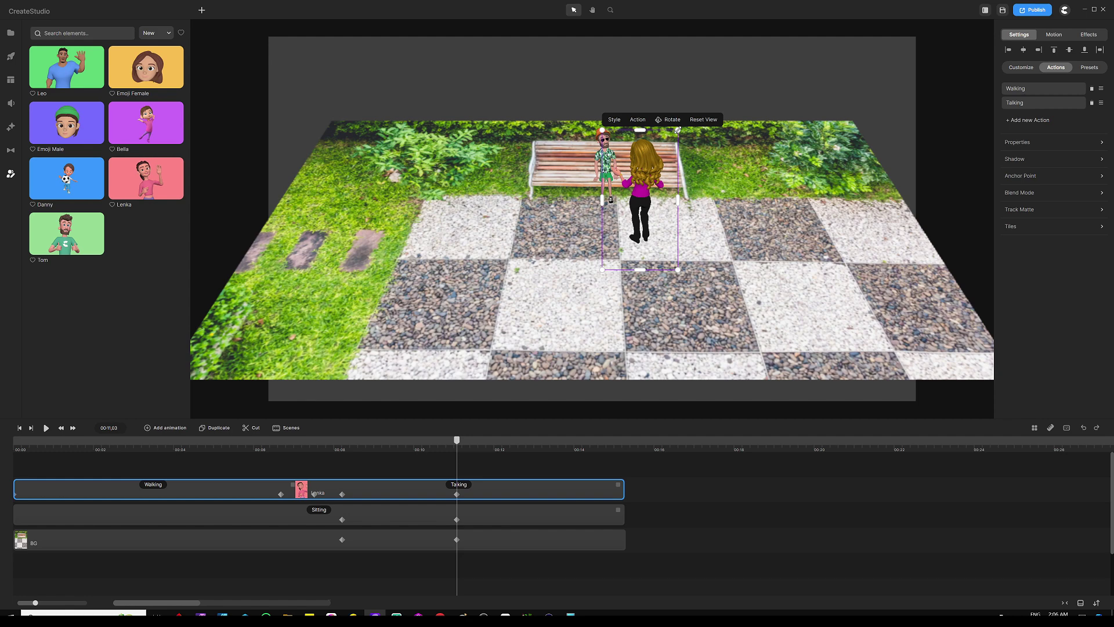
- Scale Lenka down at 00:11,03 and position her standing beside Tom in front of the tilted bench
left_click_drag(677, 130, 681, 122)
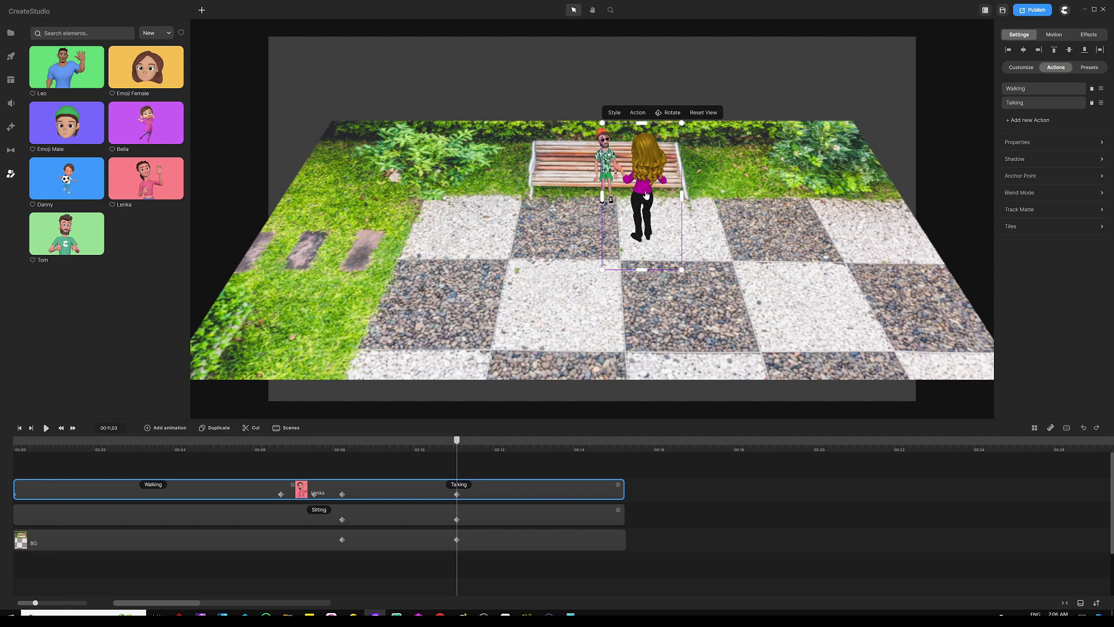
left_click_drag(646, 195, 640, 167)
left_click_drag(676, 100, 670, 113)
left_click_drag(641, 192, 634, 206)
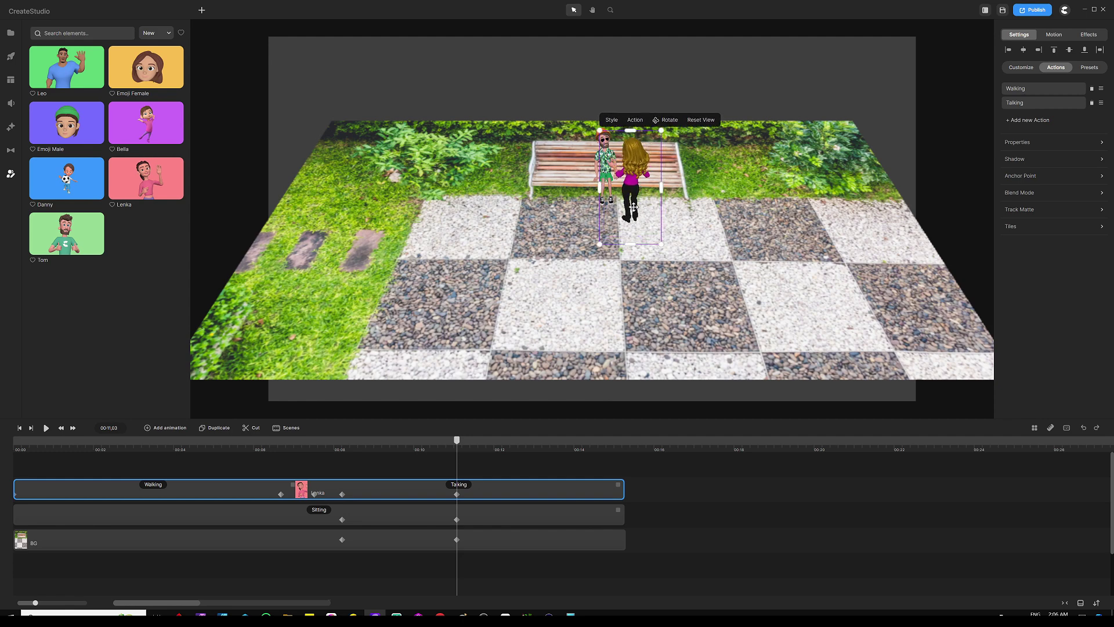
left_click(475, 466)
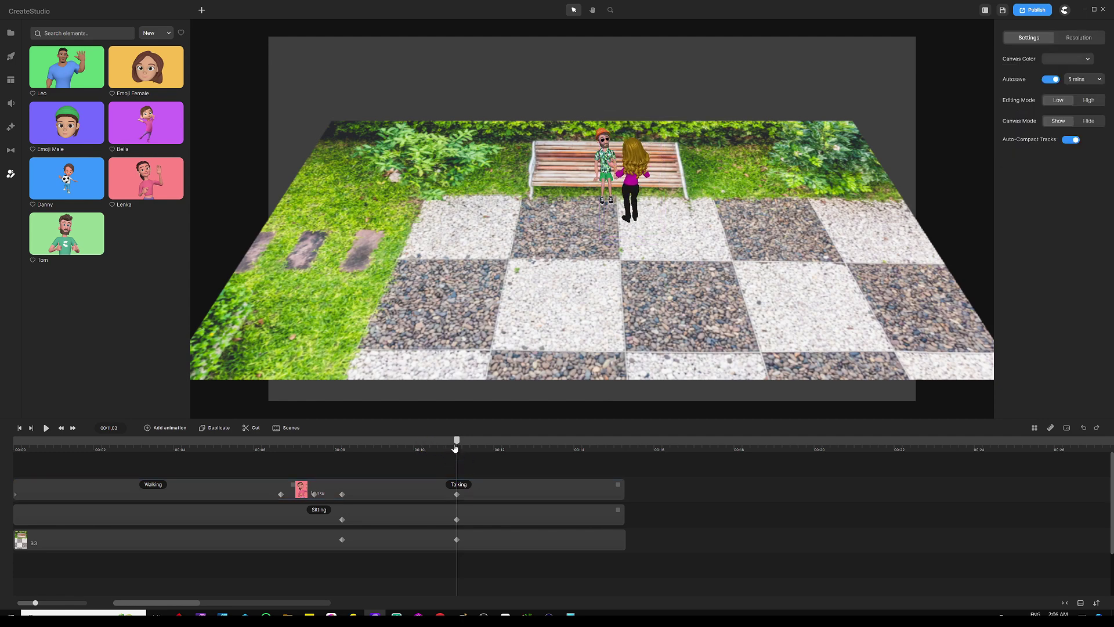
- Play the scene from the beginning and scrub through the tilt transition to check both characters' movement
left_click_drag(458, 442, 457, 442)
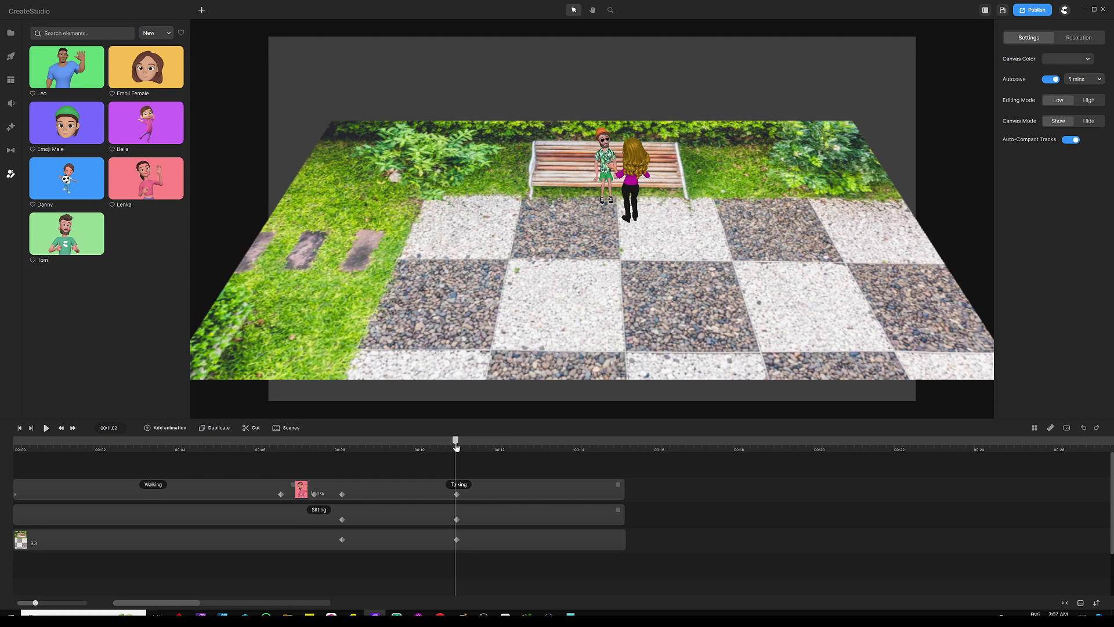
left_click_drag(457, 442, 20, 441)
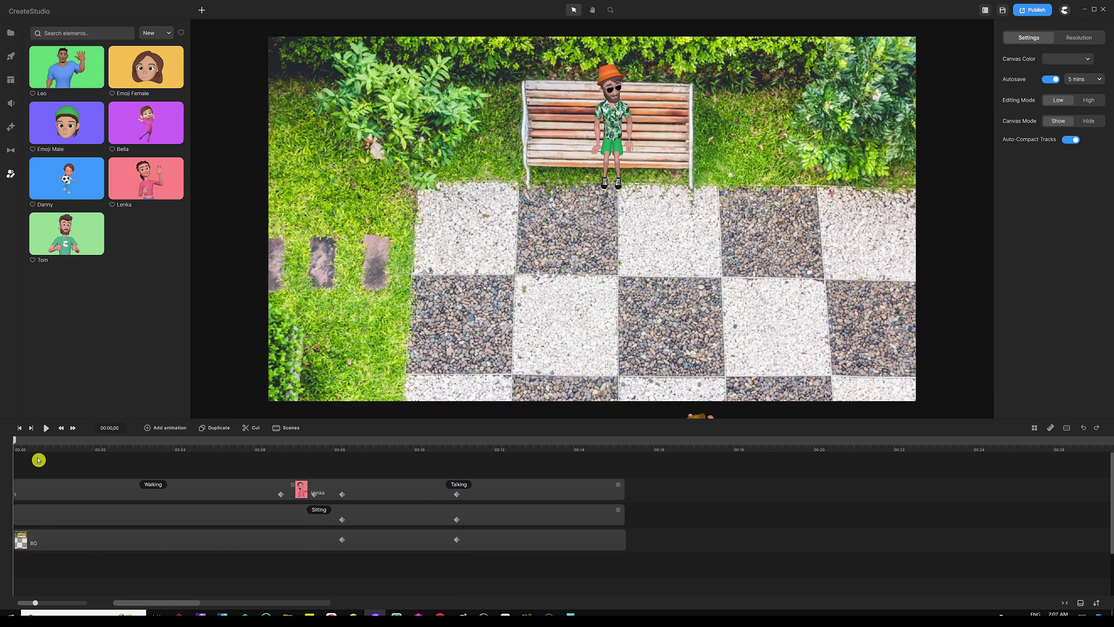
left_click(46, 428)
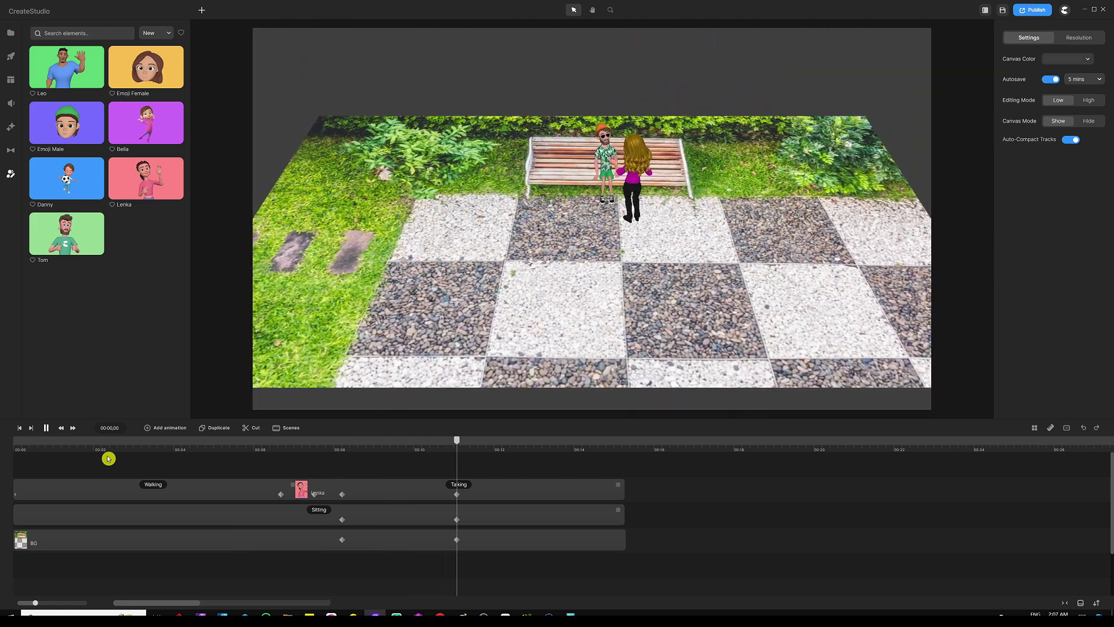
left_click_drag(457, 449, 345, 448)
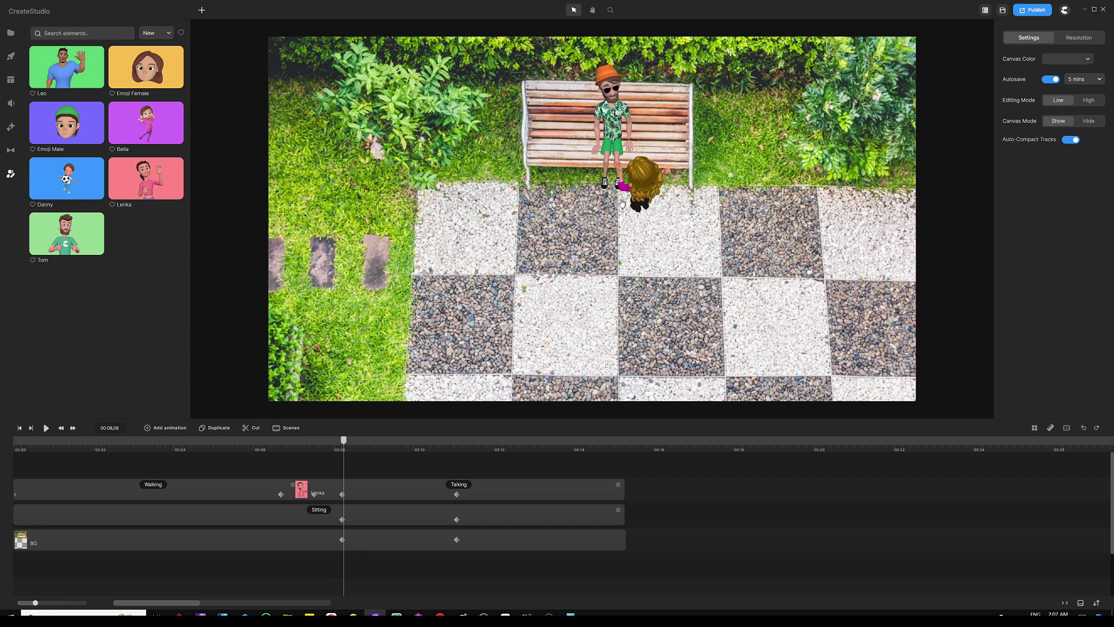
left_click_drag(343, 442, 461, 445)
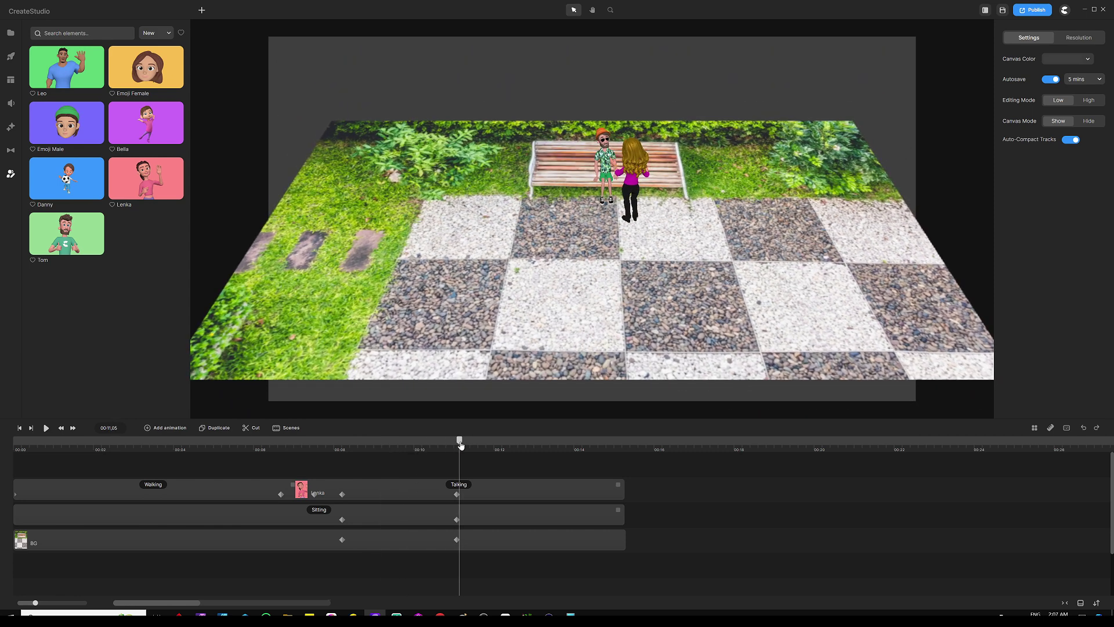
- Nudge Lenka slightly up and away from Tom at her 00:11,03 keyframe
left_click(458, 495)
left_click_drag(631, 211, 635, 200)
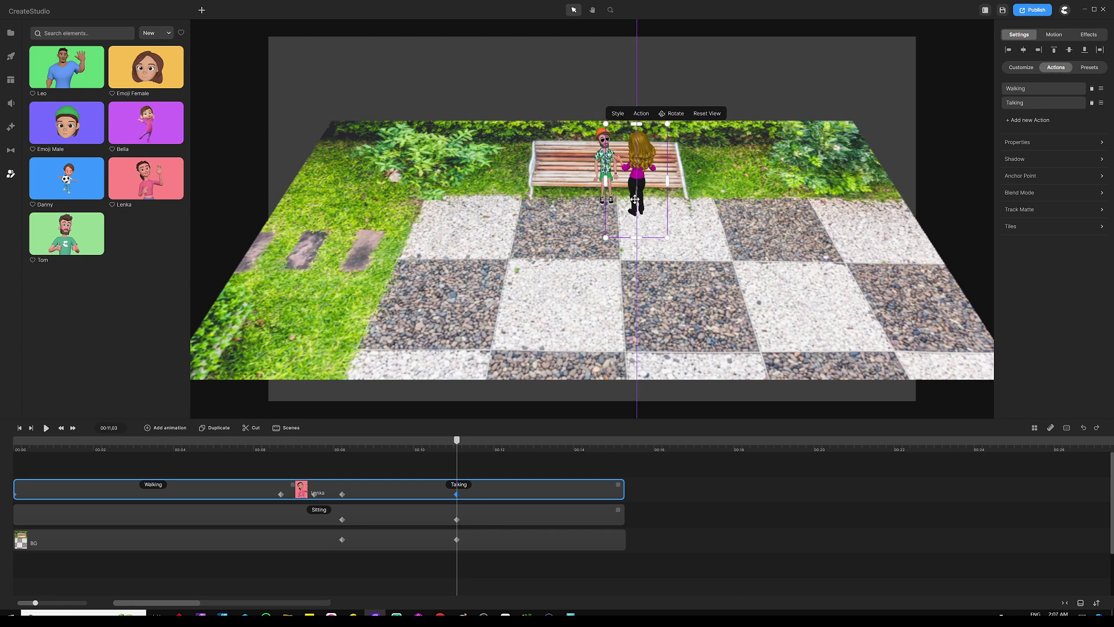
left_click(451, 488)
- Set the Canvas Mode to Hide at the scene's start and scrub to 00:01,08 to check Lenka's entrance
left_click_drag(458, 444, 2, 424)
left_click(368, 462)
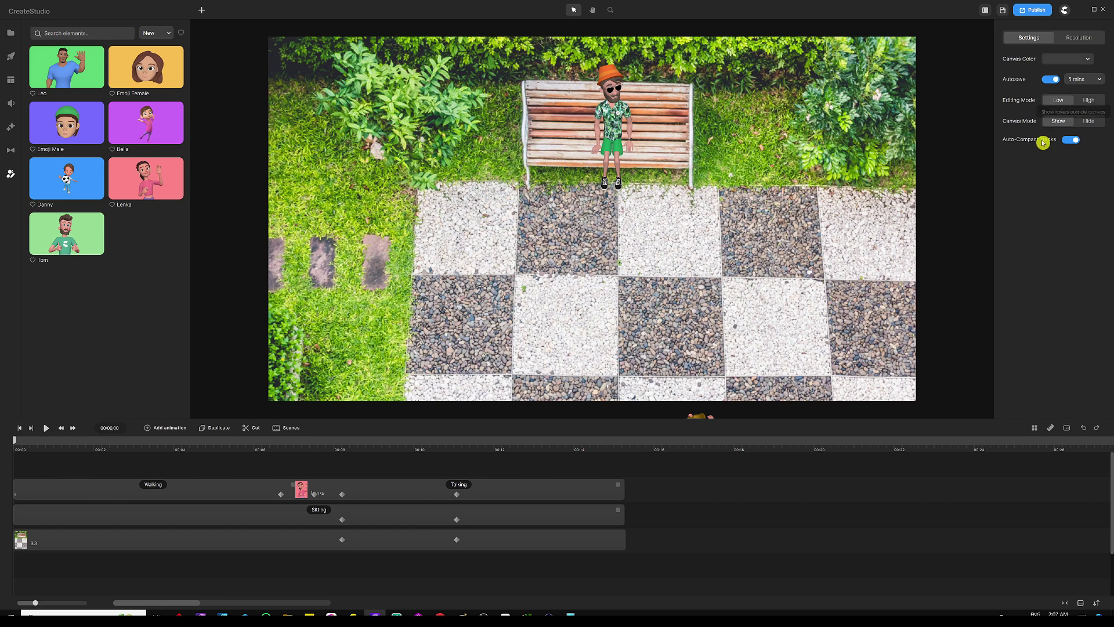
left_click(1087, 121)
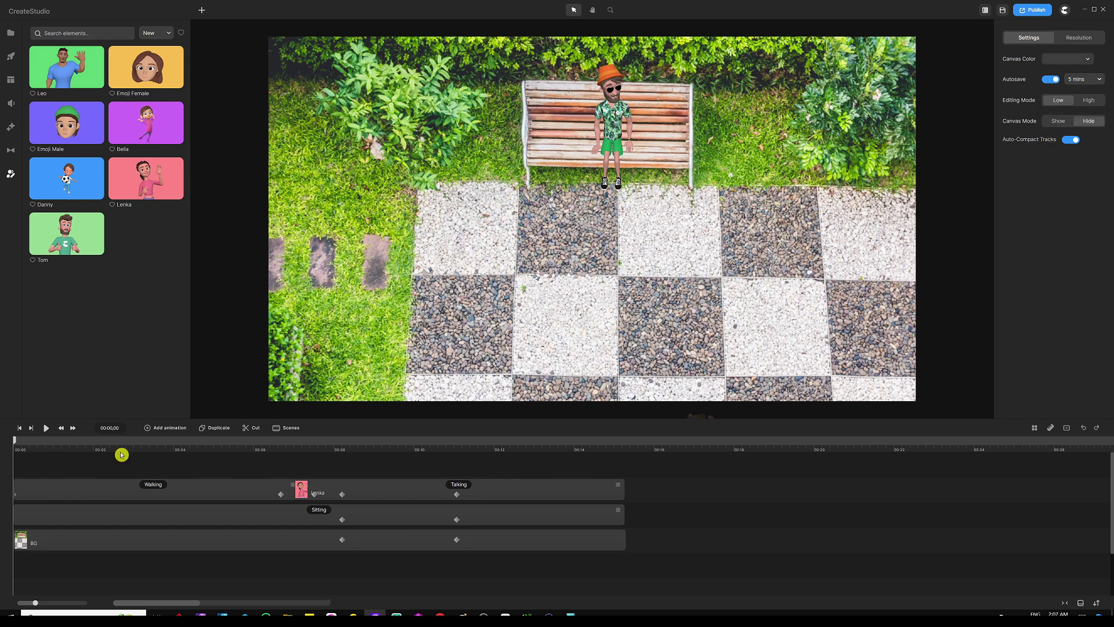
left_click_drag(15, 440, 66, 438)
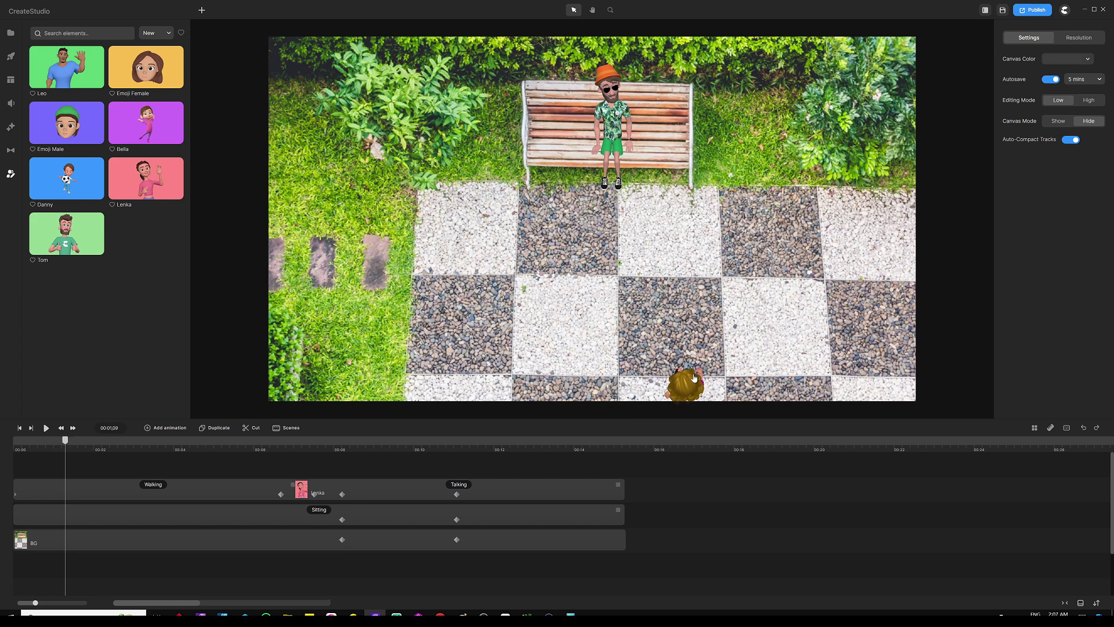
- Add the Camera component to the garden scene
left_click(10, 128)
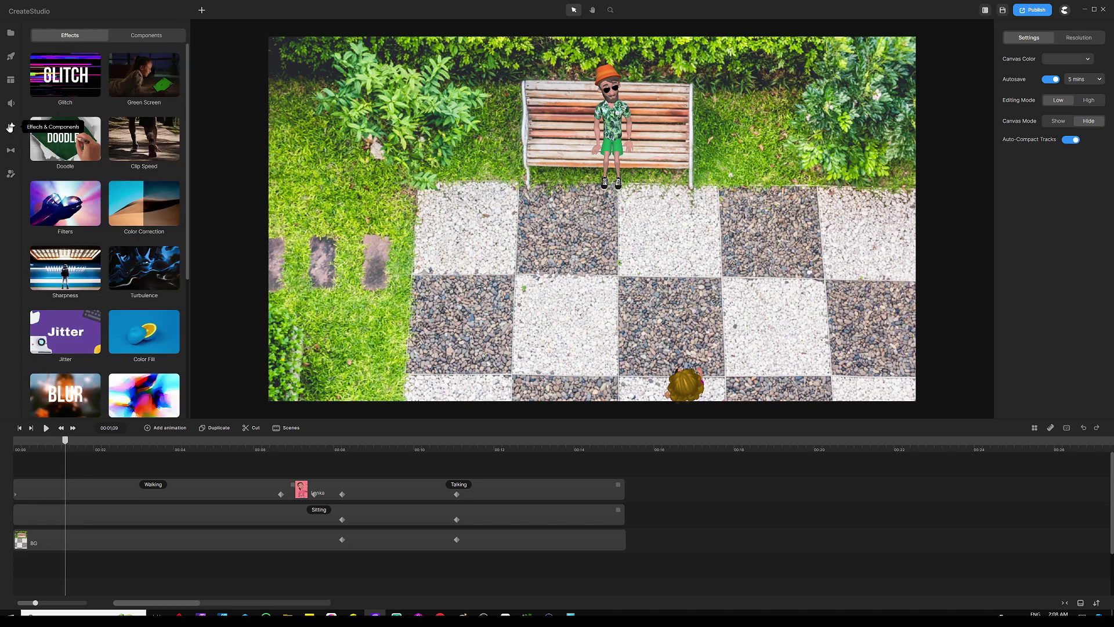
left_click(154, 36)
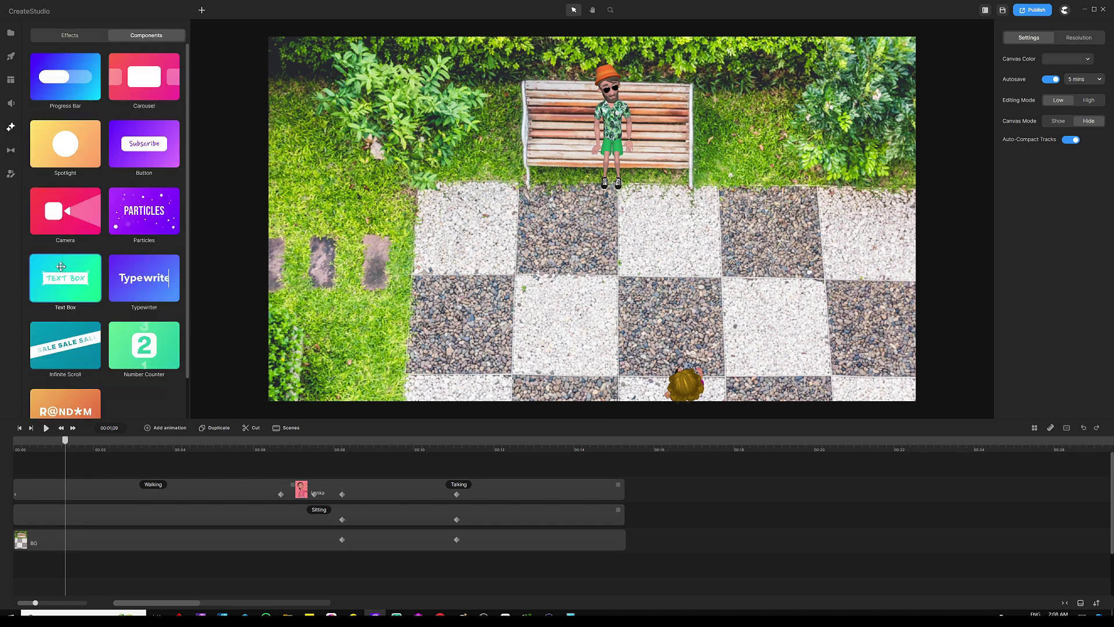
left_click_drag(70, 209, 493, 233)
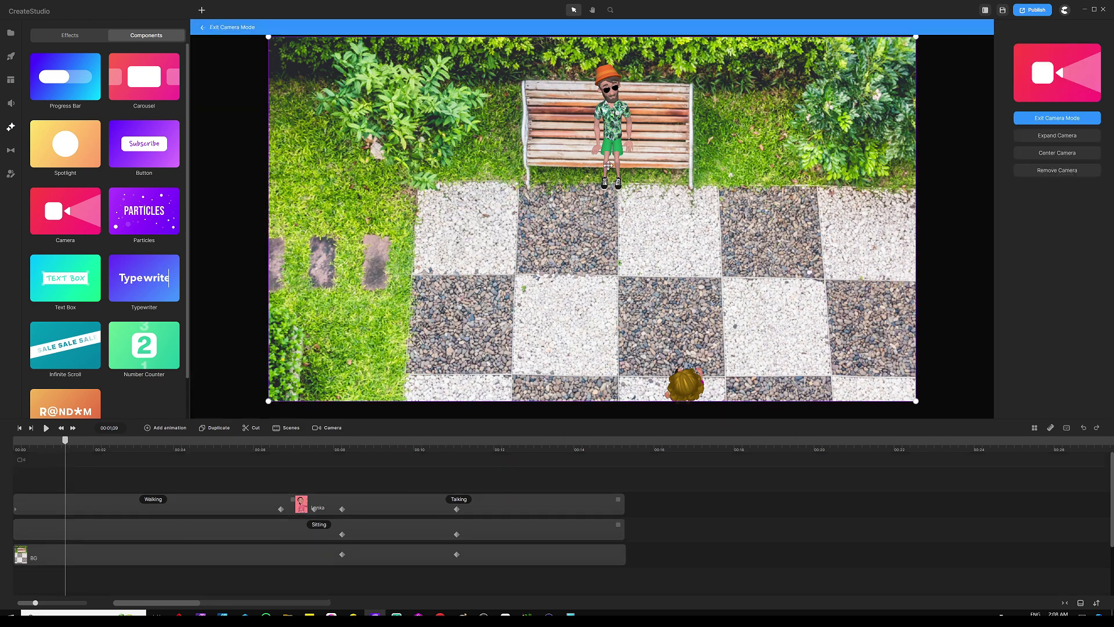
- Add a camera move starting at 00:01,10 on the camera track and extend it to Lenka's keyframe at 00:06,21
left_click(70, 458)
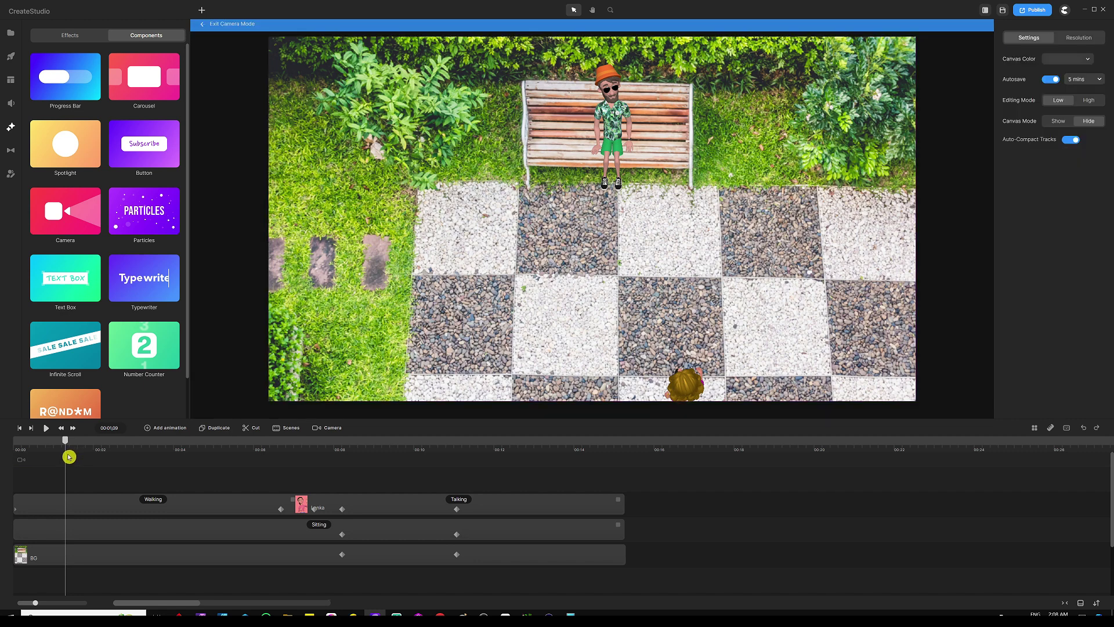
left_click_drag(68, 447, 67, 447)
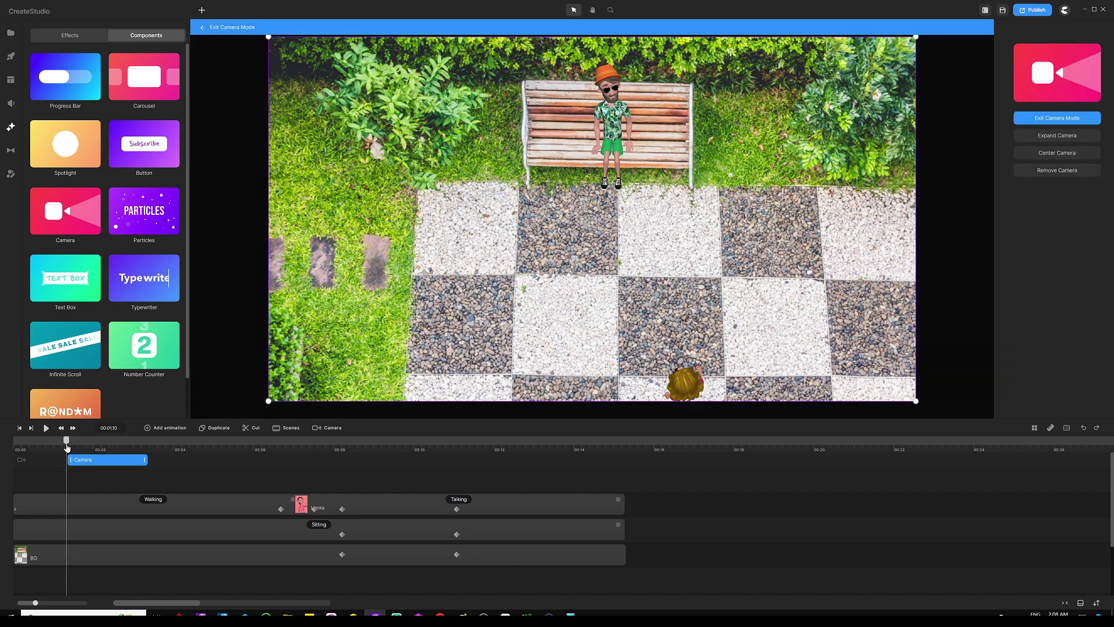
left_click_drag(145, 460, 279, 460)
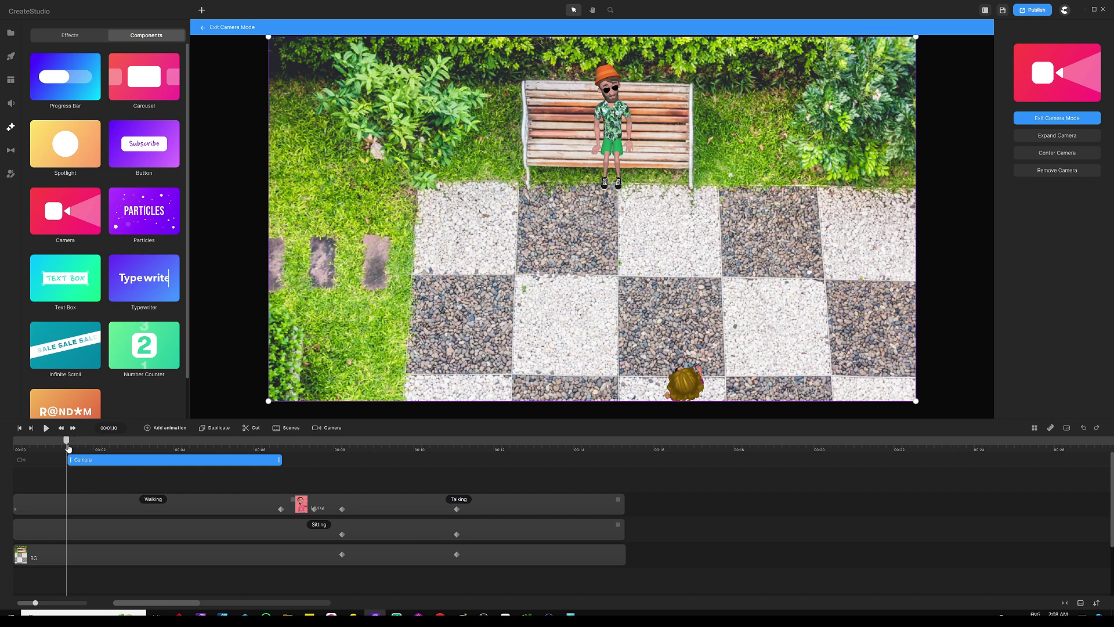
left_click_drag(68, 448, 69, 447)
left_click_drag(69, 442, 283, 442)
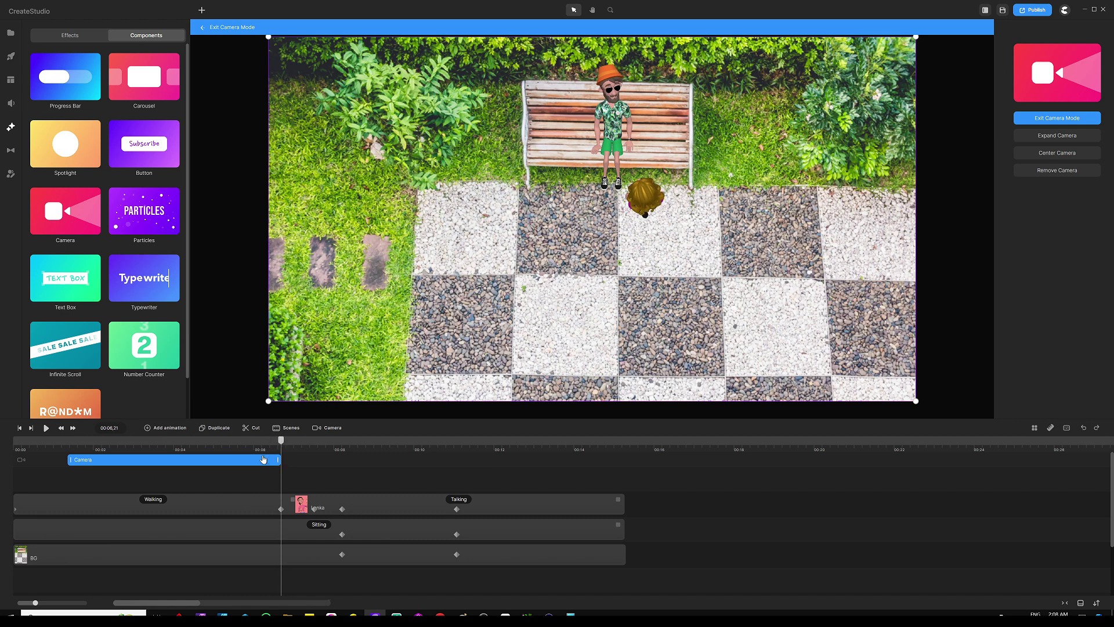
- Set the first camera move's easing to Linear and reselect that move
right_click(222, 462)
left_click(239, 430)
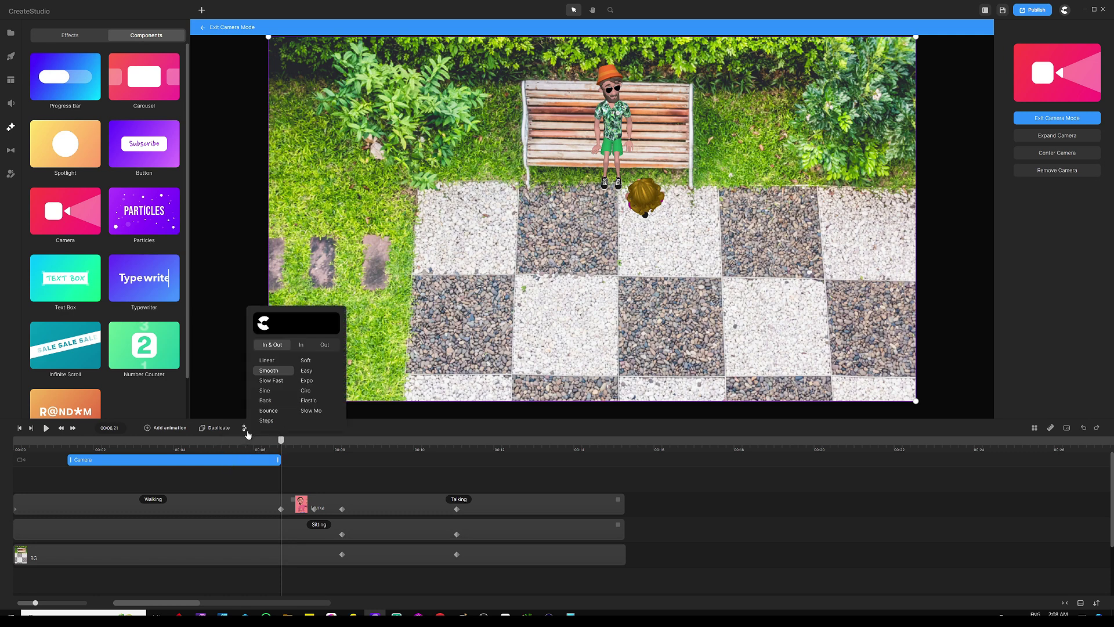
left_click(268, 361)
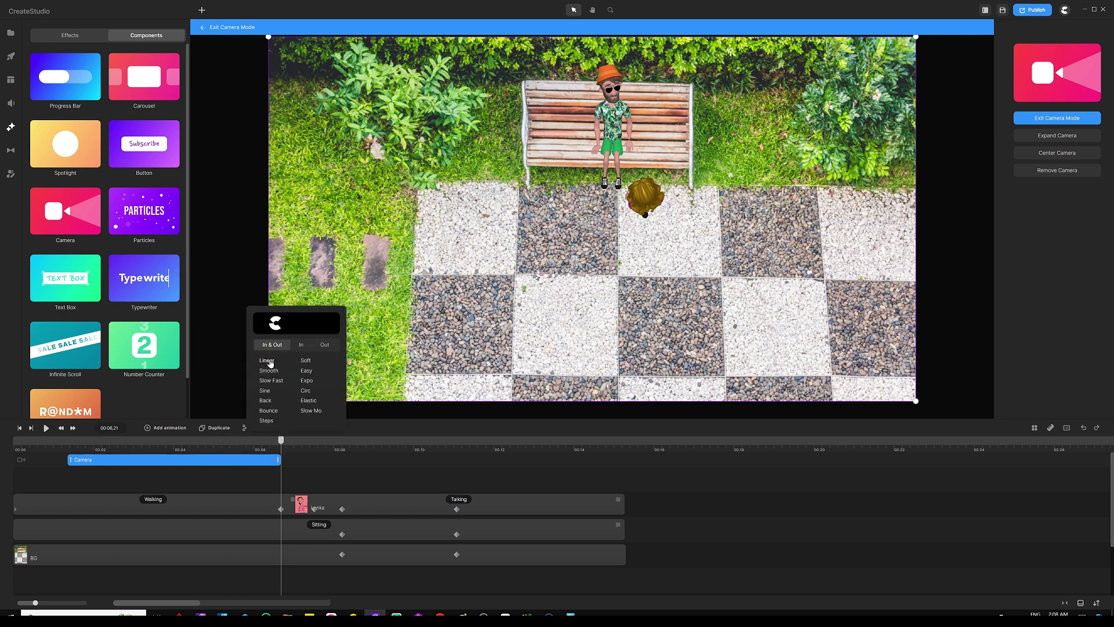
left_click(232, 485)
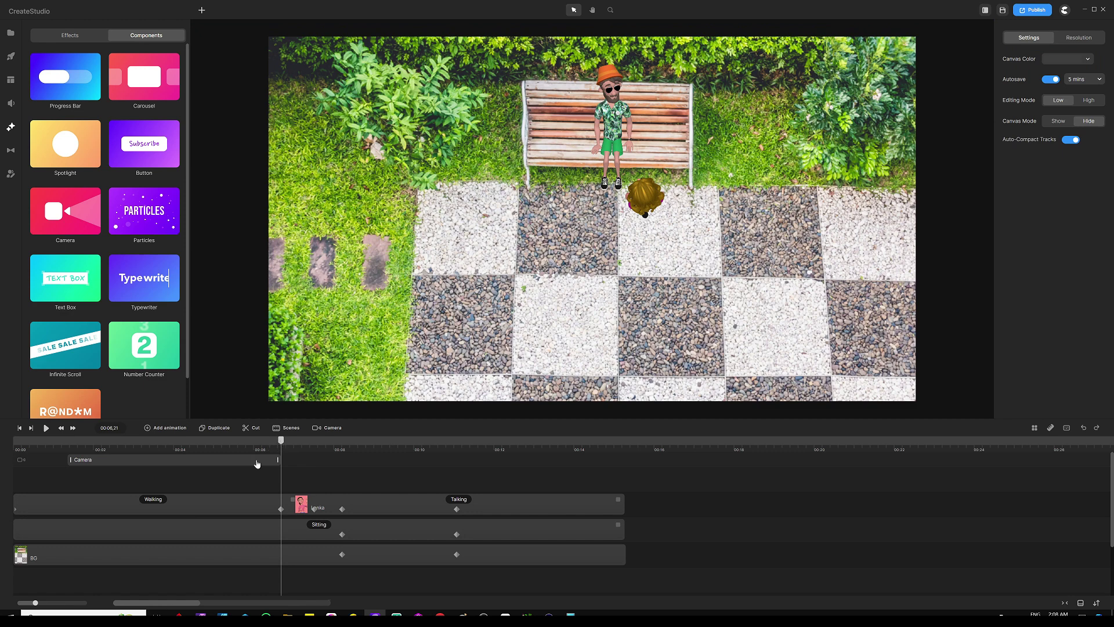
left_click(247, 463)
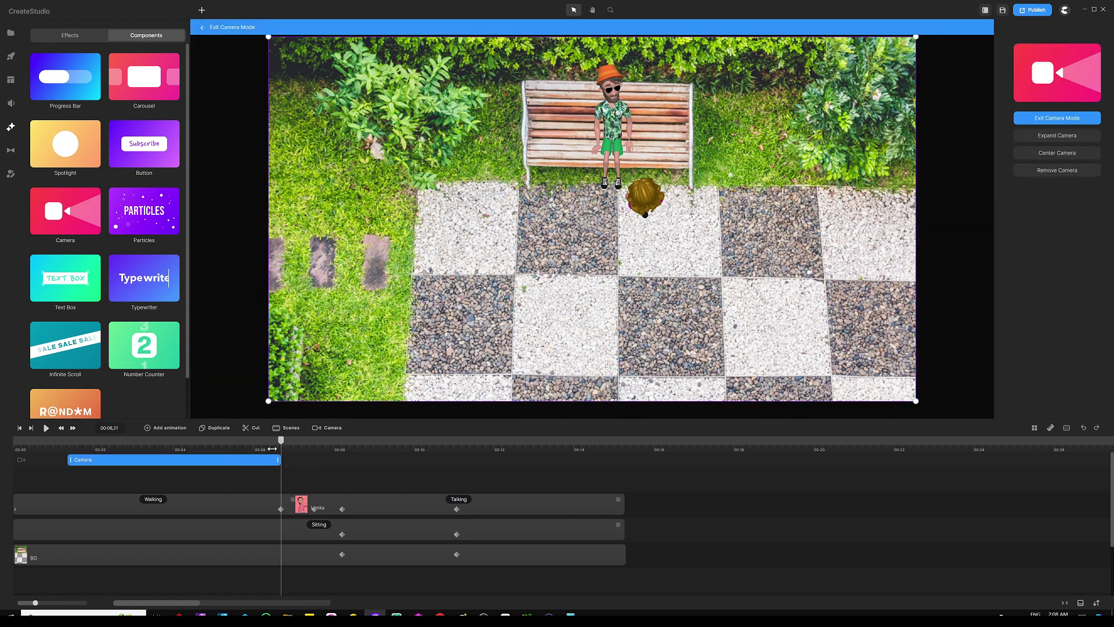
- At 00:06,25, shrink the first camera move's frame and position it around the bench, Tom and Lenka, flush with the background's upper edge
left_click_drag(282, 443, 288, 443)
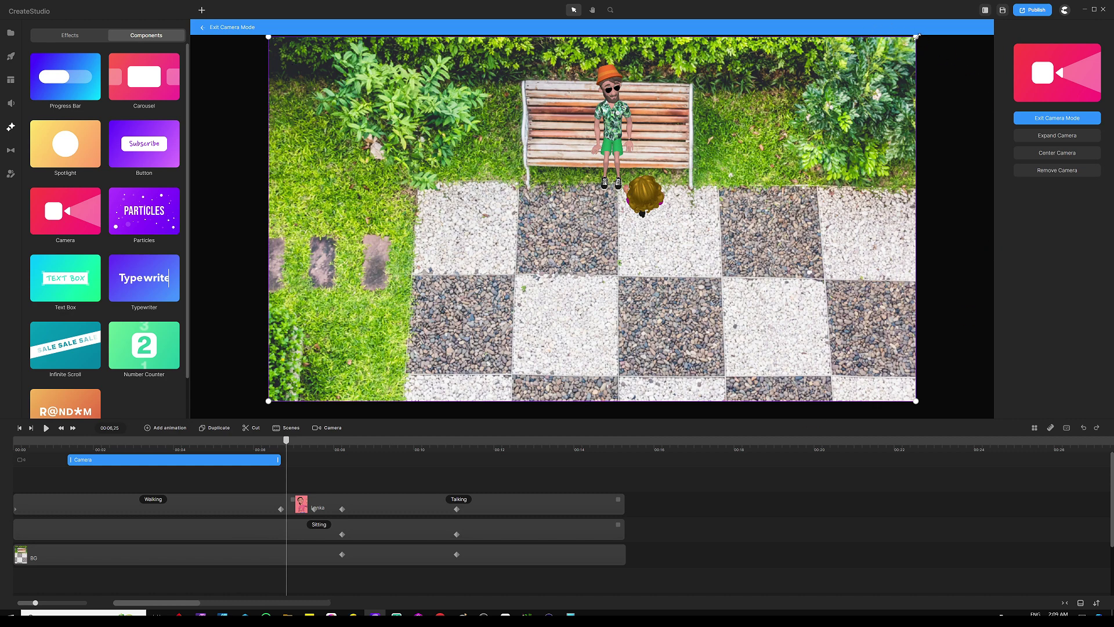
left_click_drag(917, 37, 675, 166)
left_click_drag(528, 267, 569, 195)
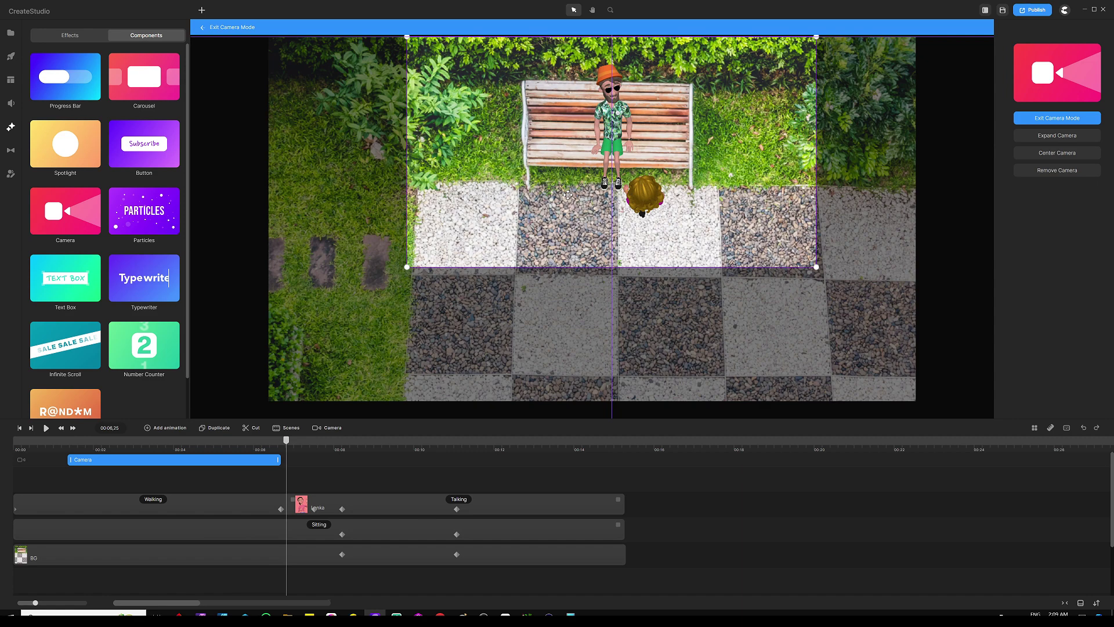
left_click_drag(569, 195, 568, 193)
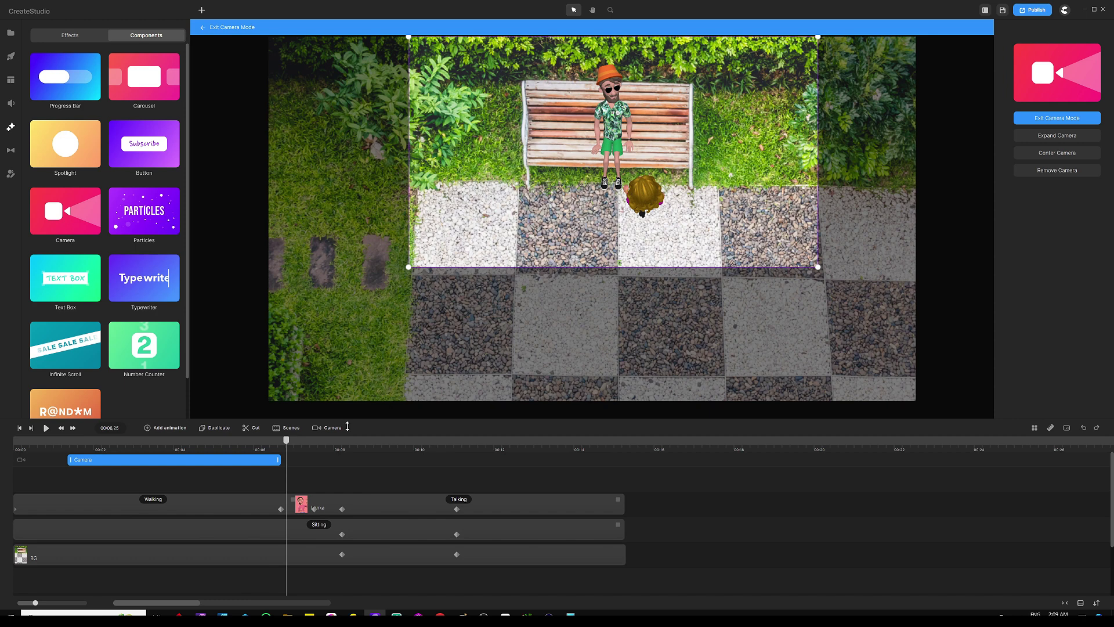
- Add a second camera move at the 00:08,07 tilt keyframes and extend it to the end of the tilt transition
left_click_drag(287, 441, 344, 433)
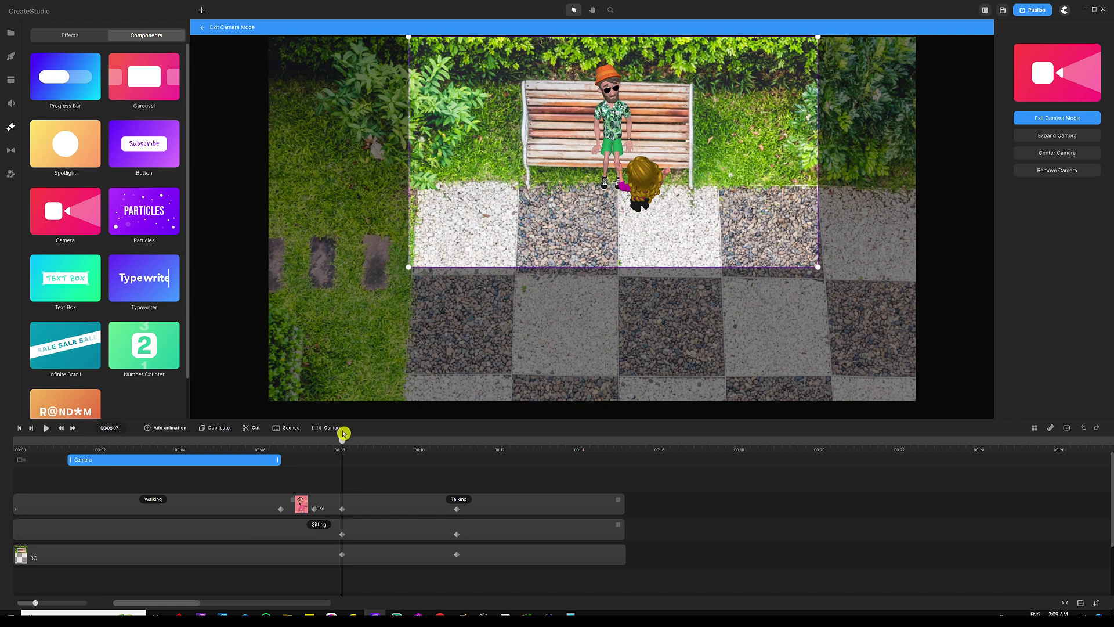
left_click(346, 511)
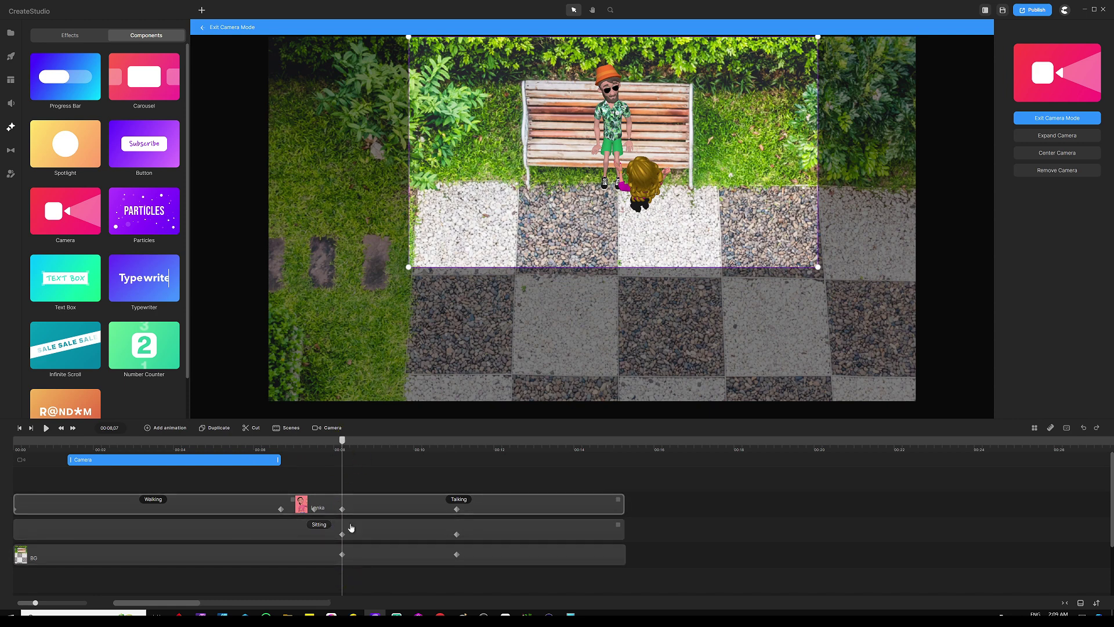
left_click(325, 507)
left_click(346, 465)
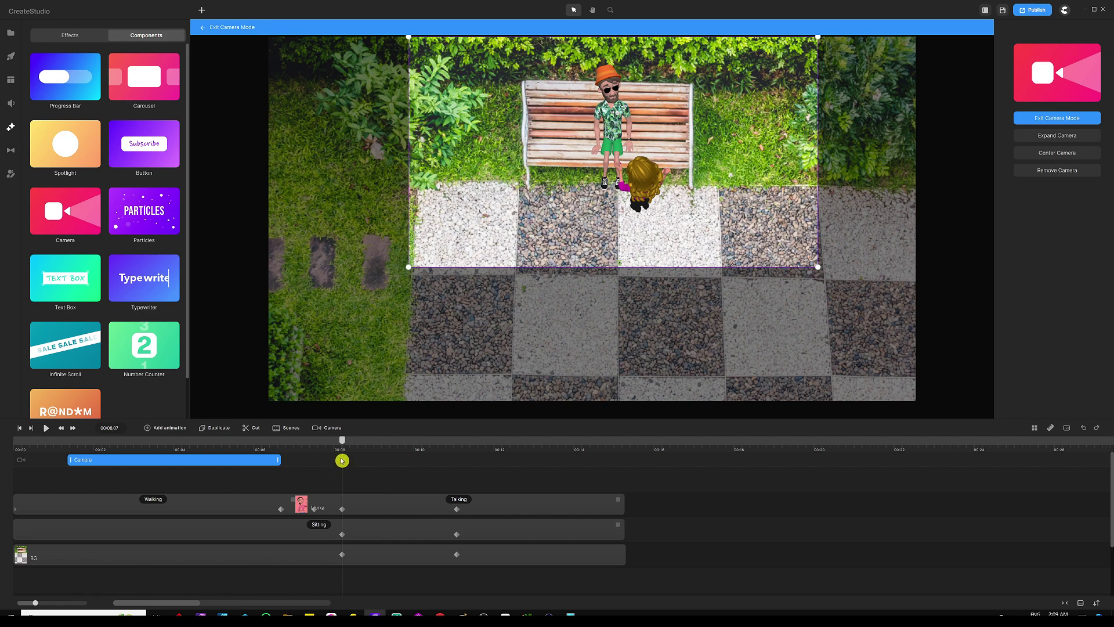
left_click(341, 464)
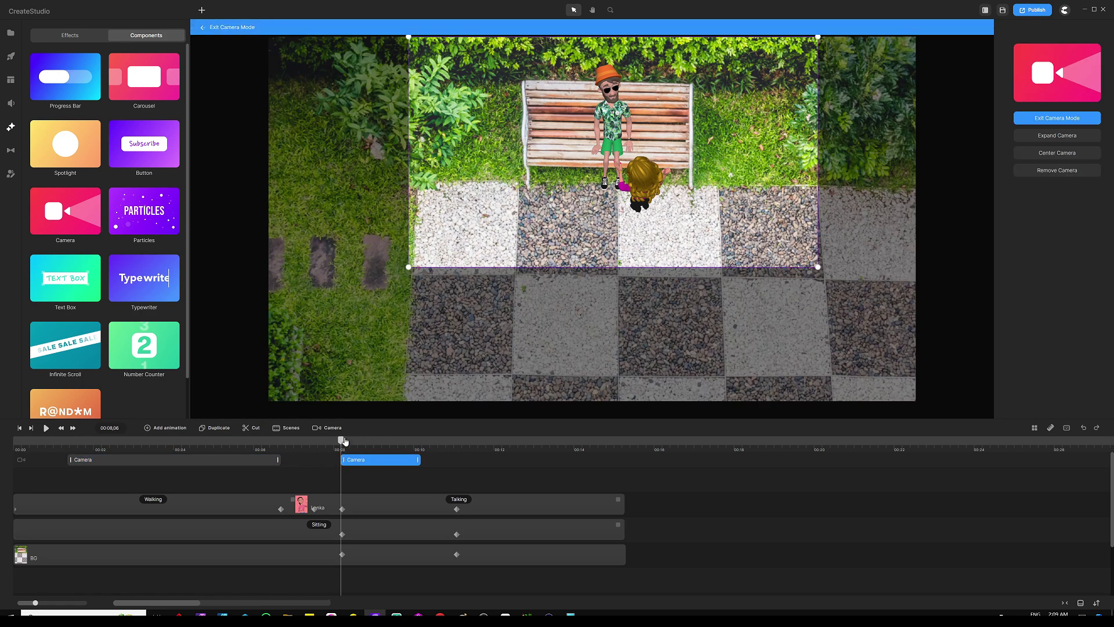
left_click(344, 443)
left_click_drag(418, 460, 456, 460)
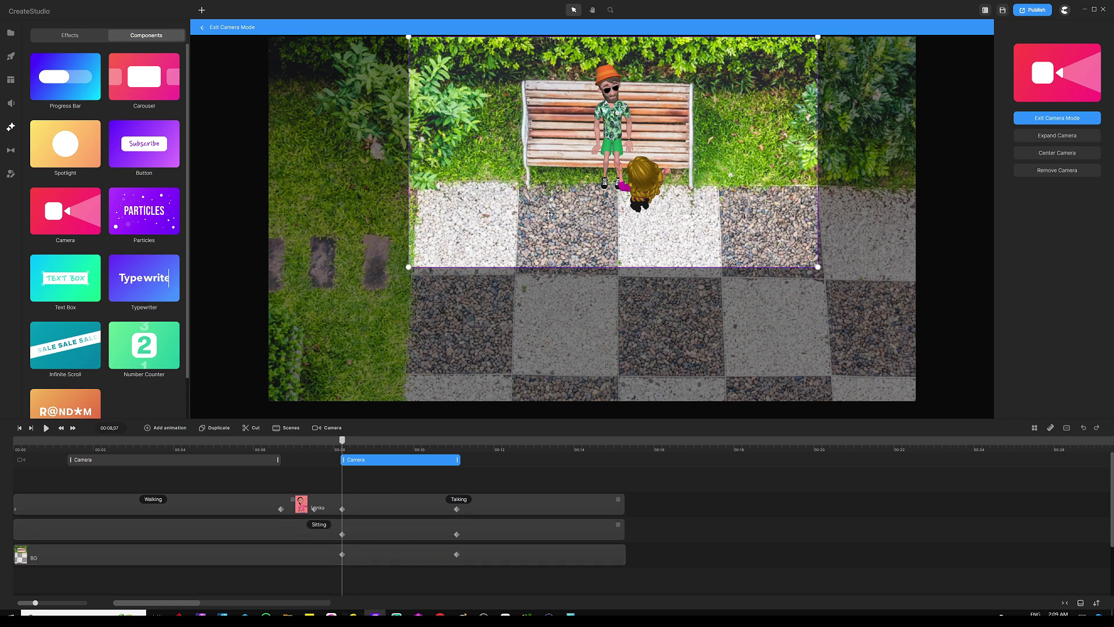
left_click(348, 458)
- At 00:11,23, shrink the second camera move's frame and place it as a close-up around Tom's and Lenka's upper bodies
left_click_drag(342, 441, 486, 454)
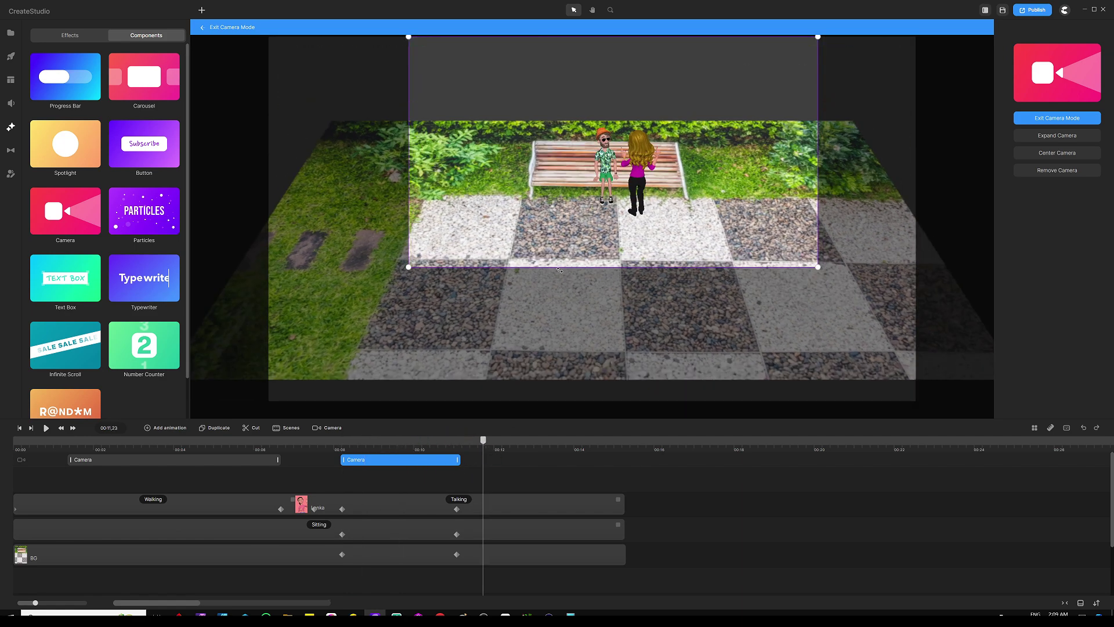
left_click(433, 461)
left_click_drag(621, 181, 610, 234)
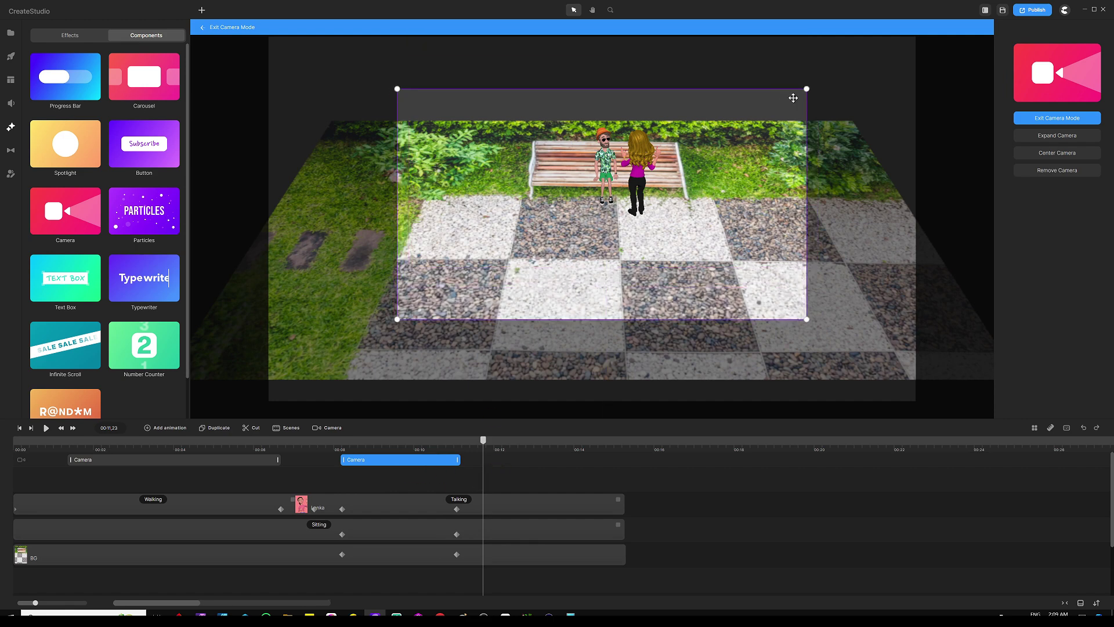
left_click_drag(806, 89, 539, 254)
left_click_drag(473, 283, 638, 157)
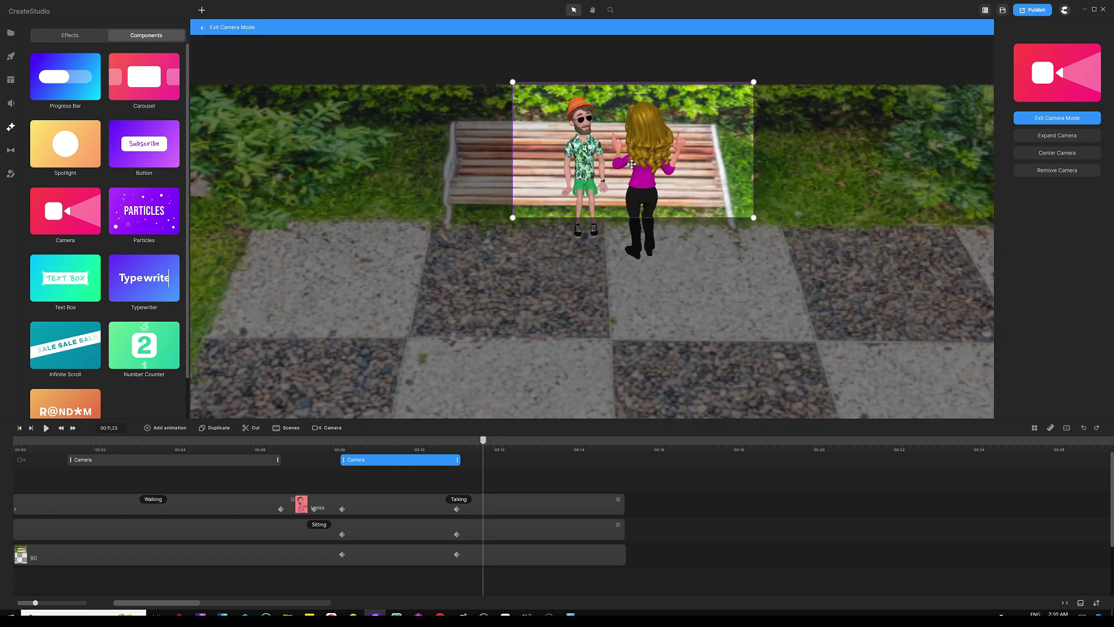
left_click_drag(754, 82, 688, 118)
left_click_drag(620, 169, 634, 128)
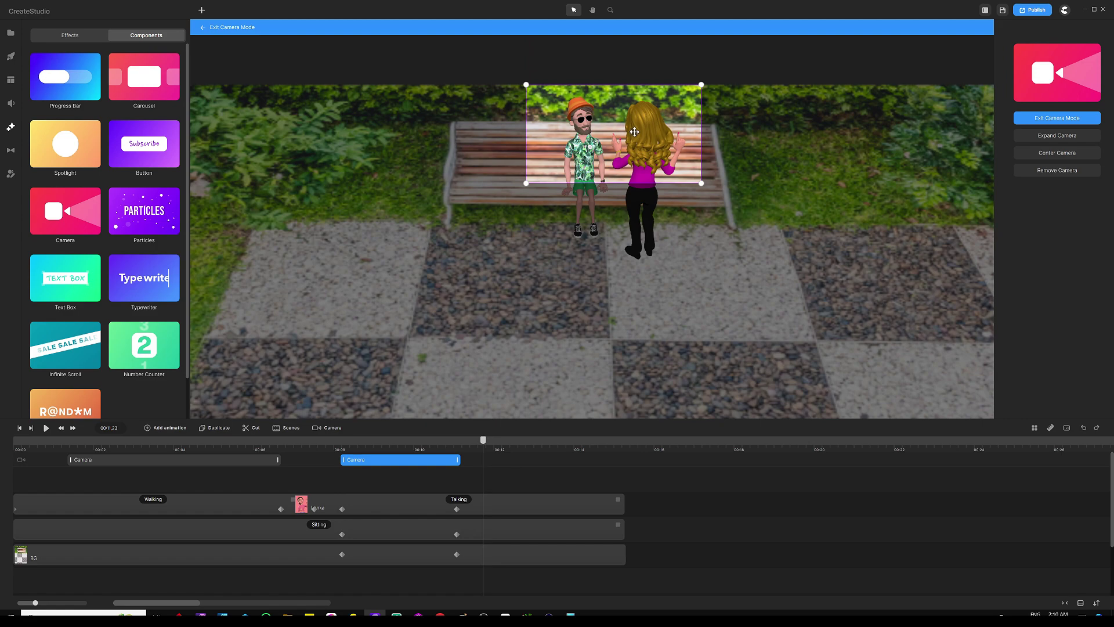
- Fine-tune the close-up camera frame by nudging it slightly towards Lenka, keeping its upper edge along the hedge's edge
scroll(633, 126, "down", 2)
scroll(615, 104, "down", 2)
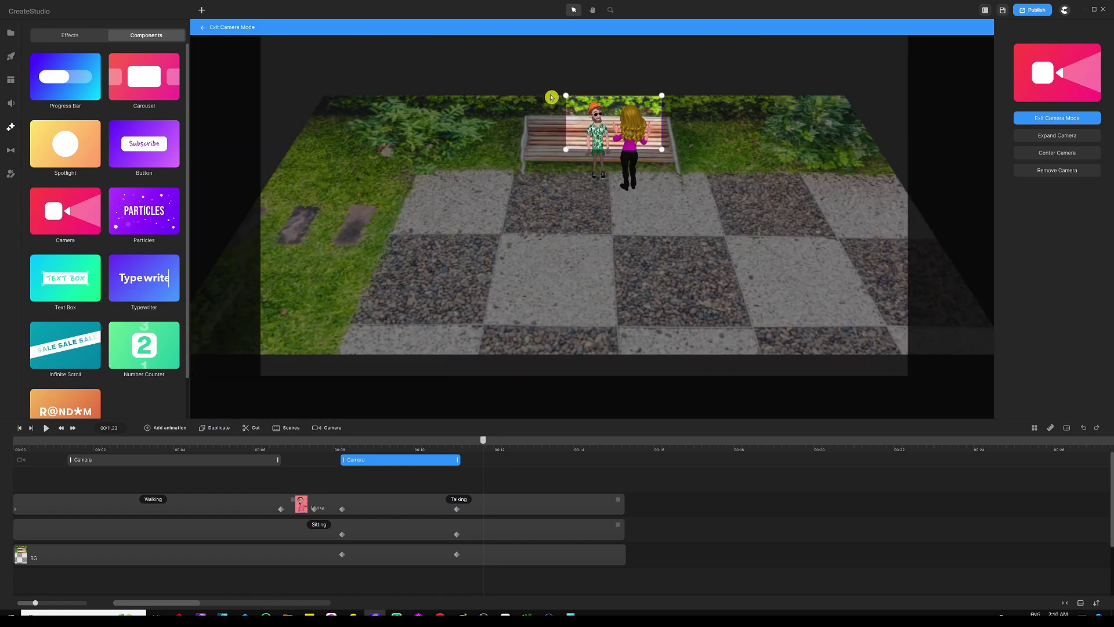
left_click_drag(552, 94, 534, 84)
scroll(534, 85, "down", 2)
scroll(548, 127, "up", 2)
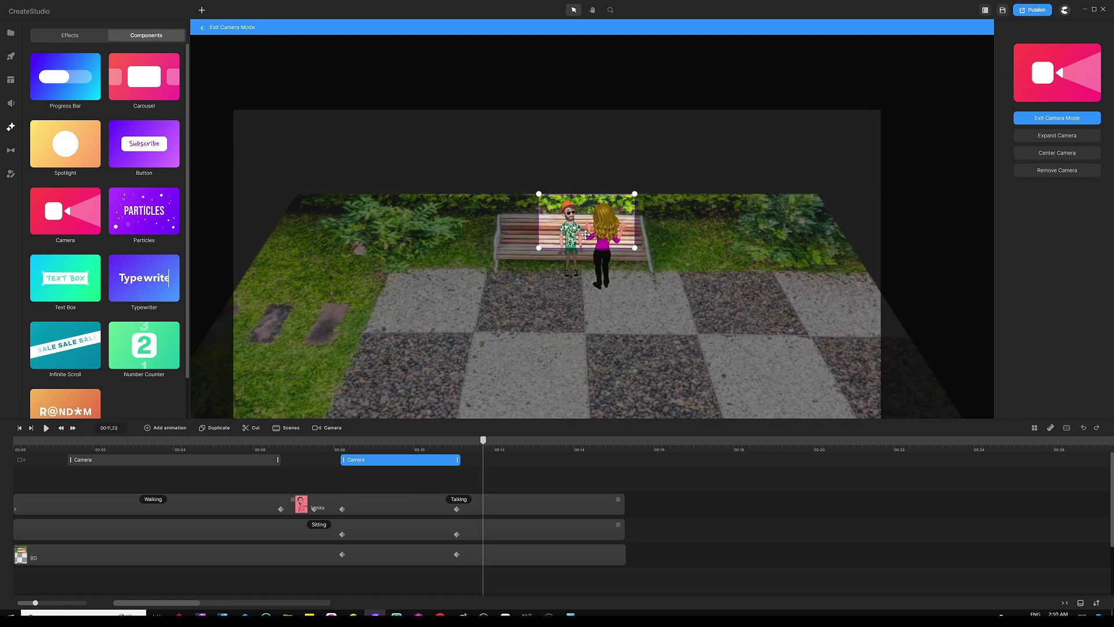
scroll(607, 242, "up", 5)
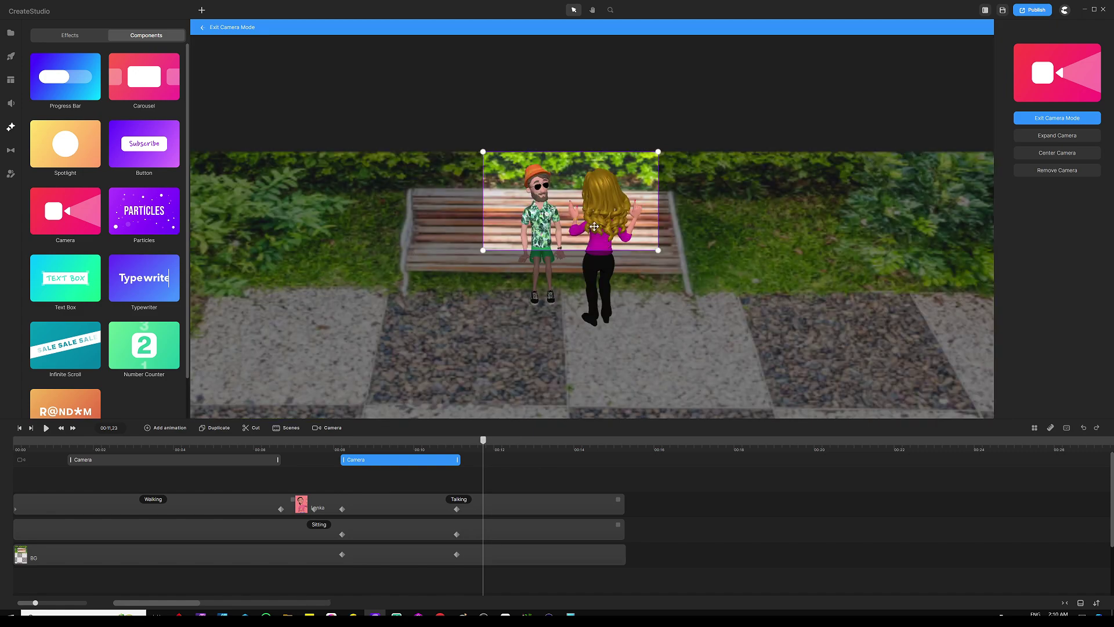
scroll(594, 201, "down", 5)
scroll(543, 177, "up", 3)
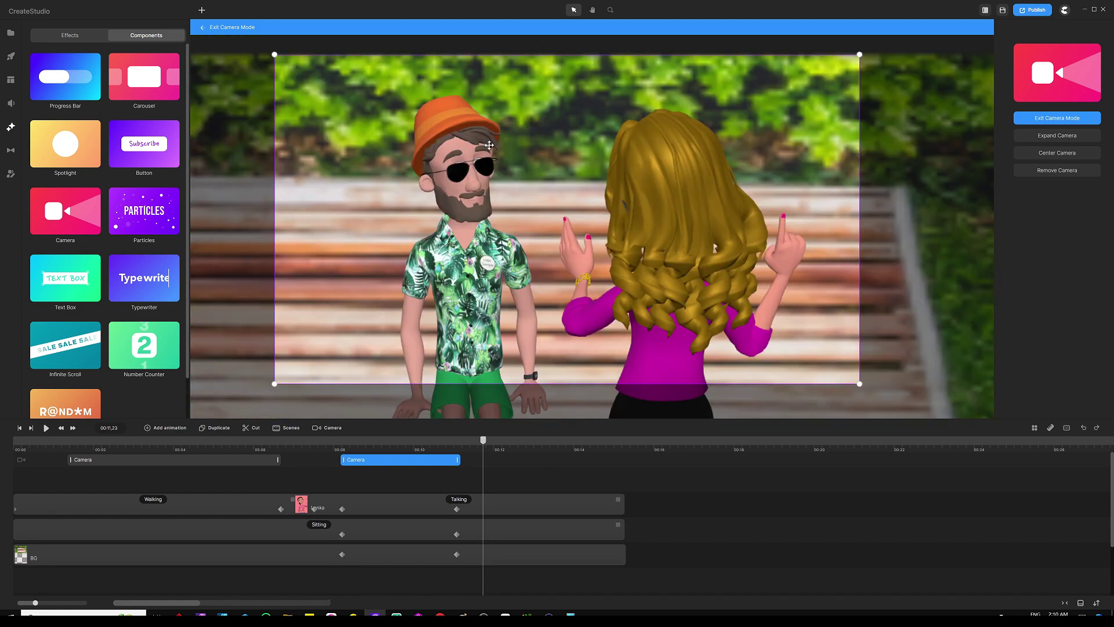
scroll(552, 188, "down", 3)
scroll(552, 203, "up", 3)
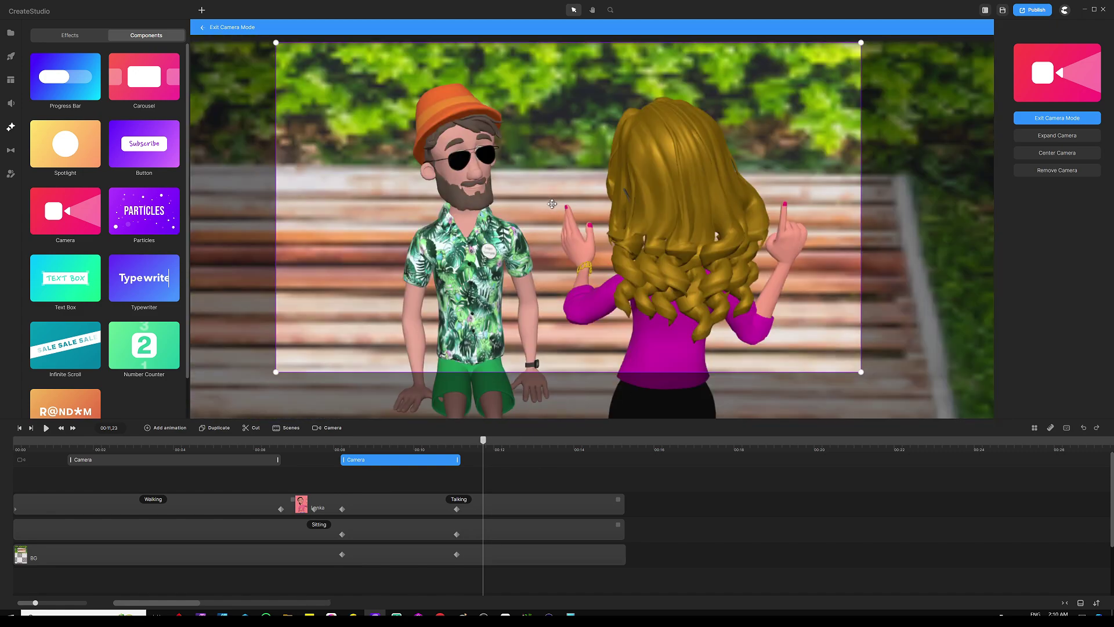
scroll(553, 163, "down", 3)
scroll(563, 139, "up", 3)
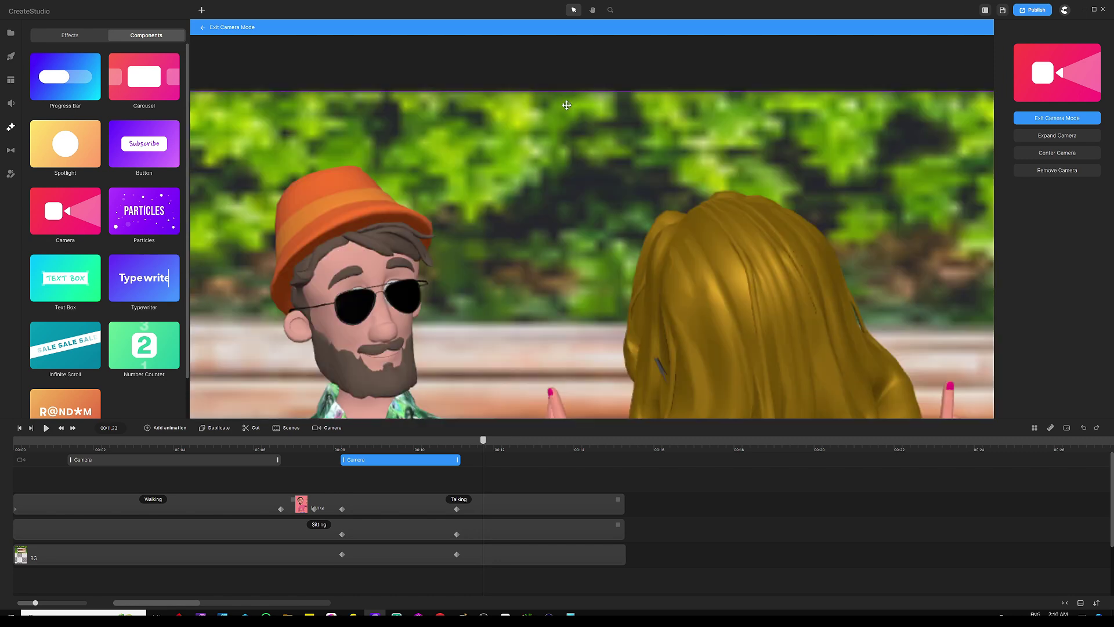
scroll(572, 104, "down", 3)
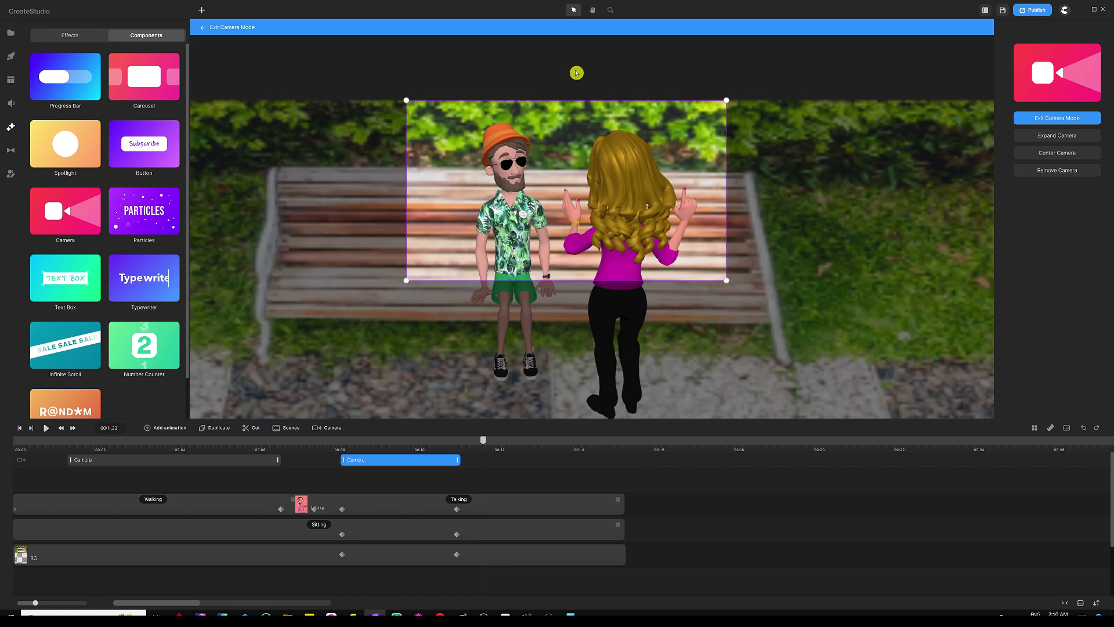
left_click_drag(567, 133, 575, 133)
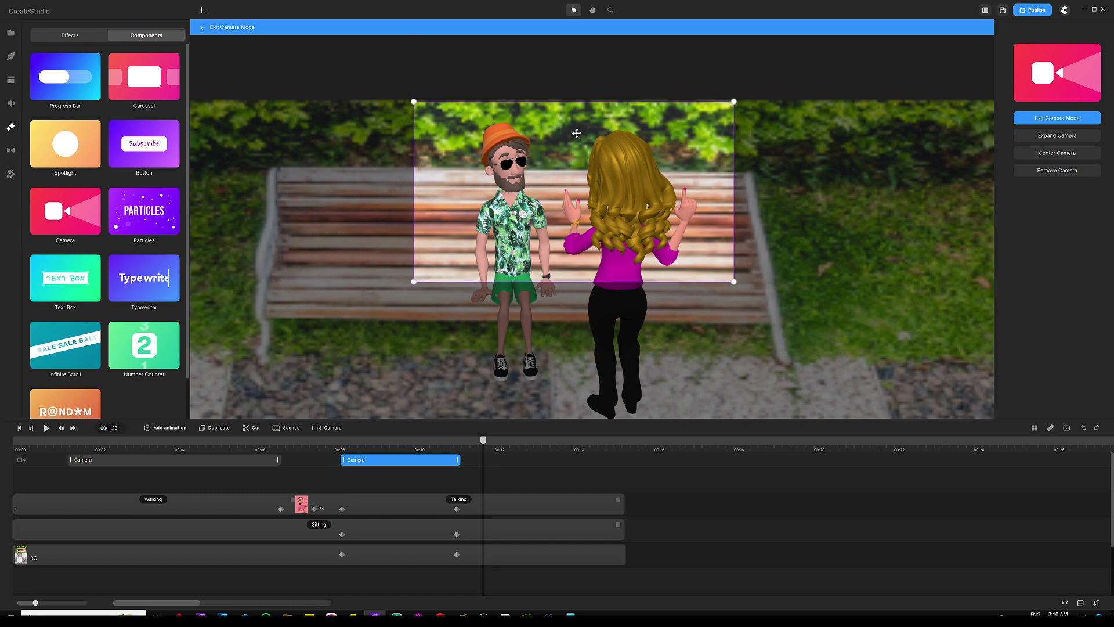
scroll(575, 133, "down", 3)
- Leave camera mode, play the scene from the beginning to check both camera moves, and save the project
left_click(507, 459)
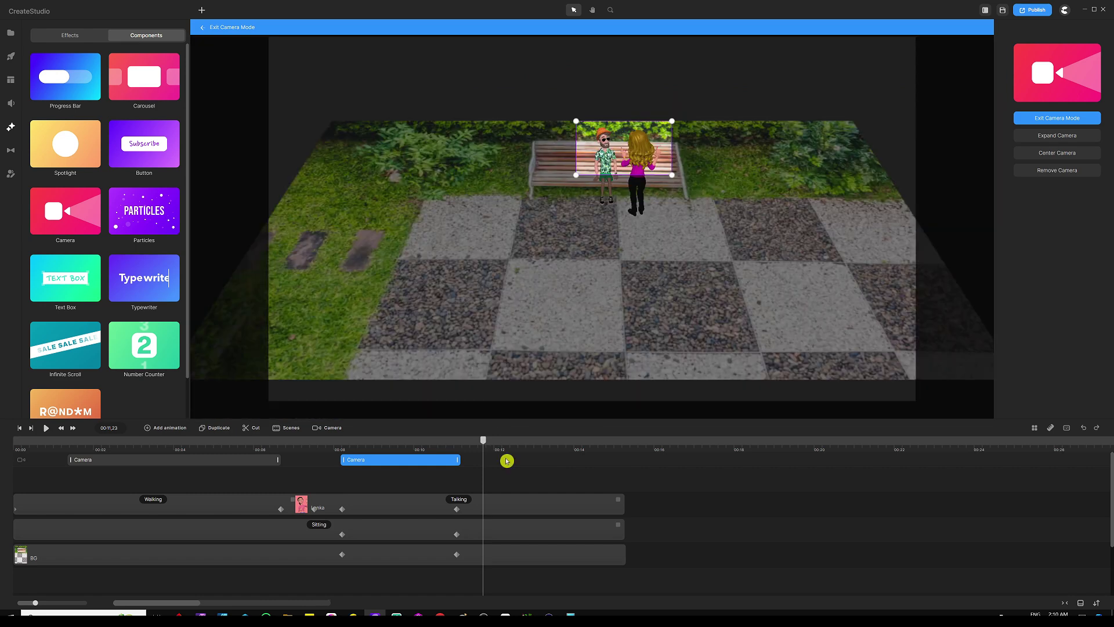
left_click_drag(499, 447, 3, 431)
left_click(46, 428)
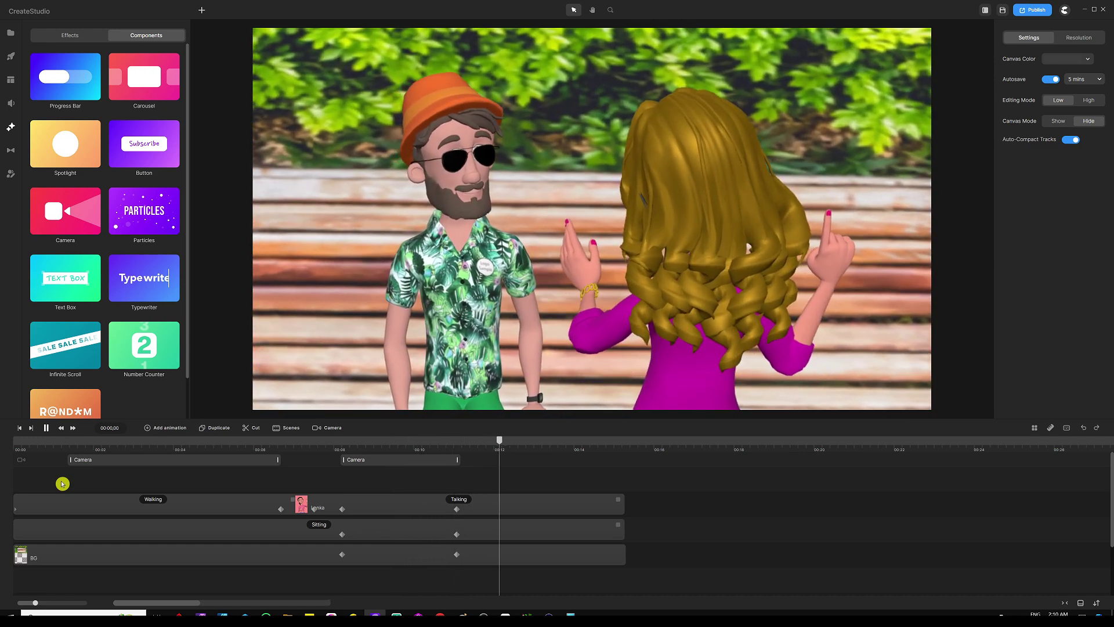
key("space")
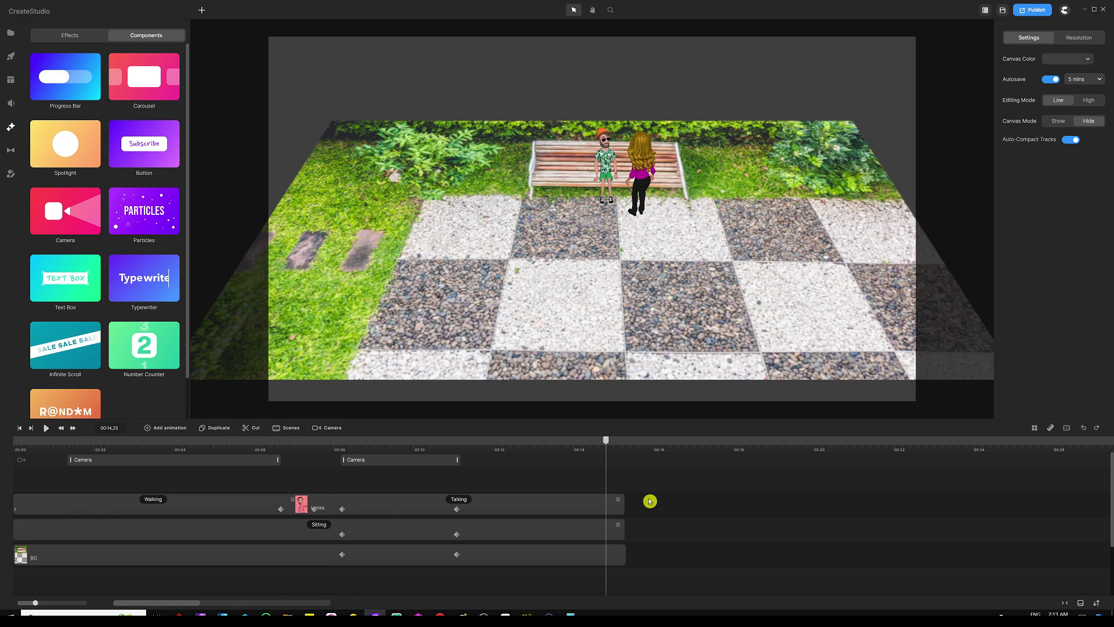
key("ctrl+s")
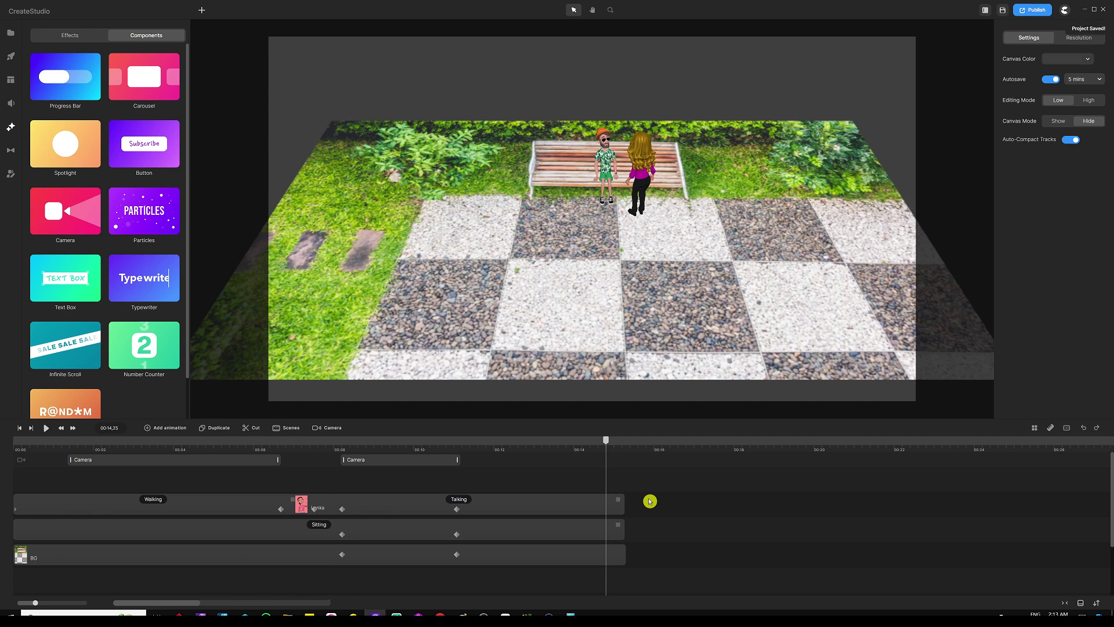